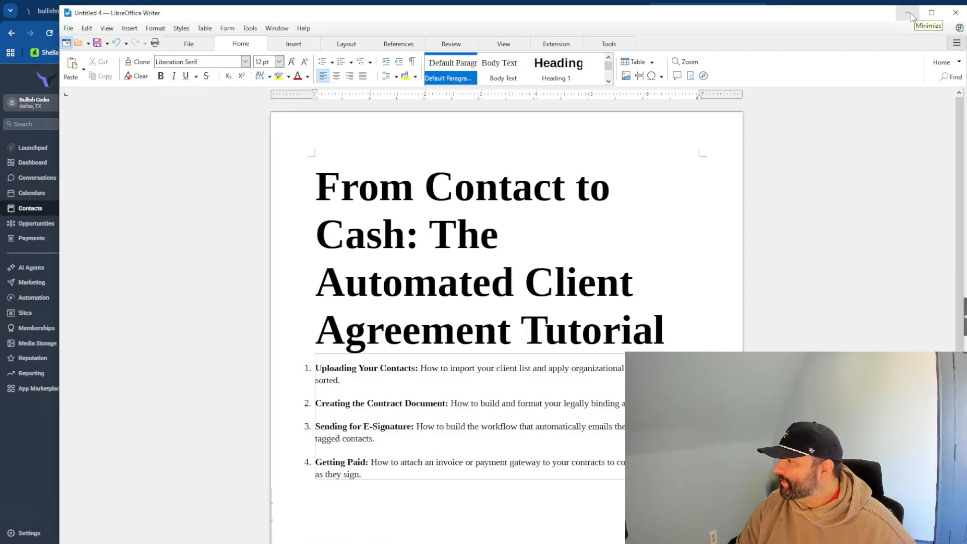
- Bring up the Calc contact sheet and look over its phone number column
click(916, 15)
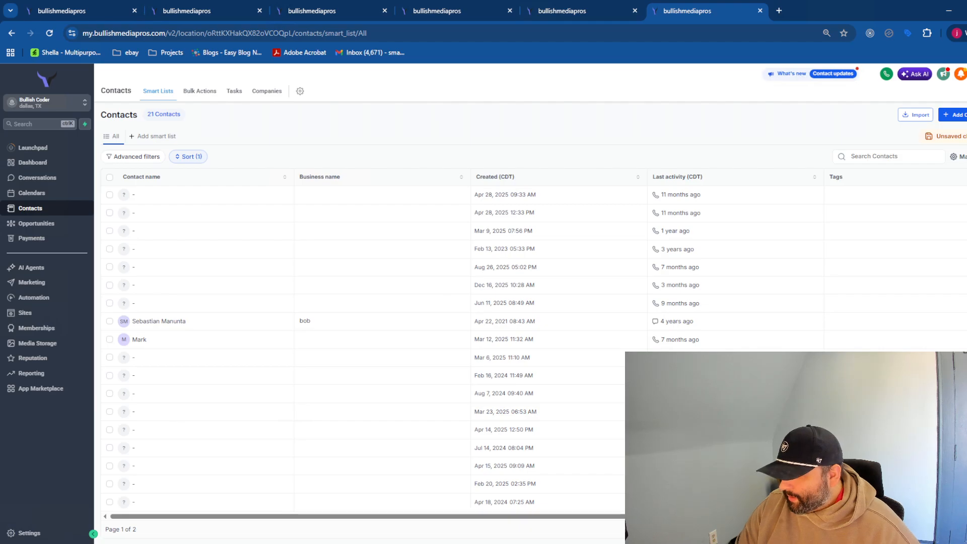
mouse_move(296, 543)
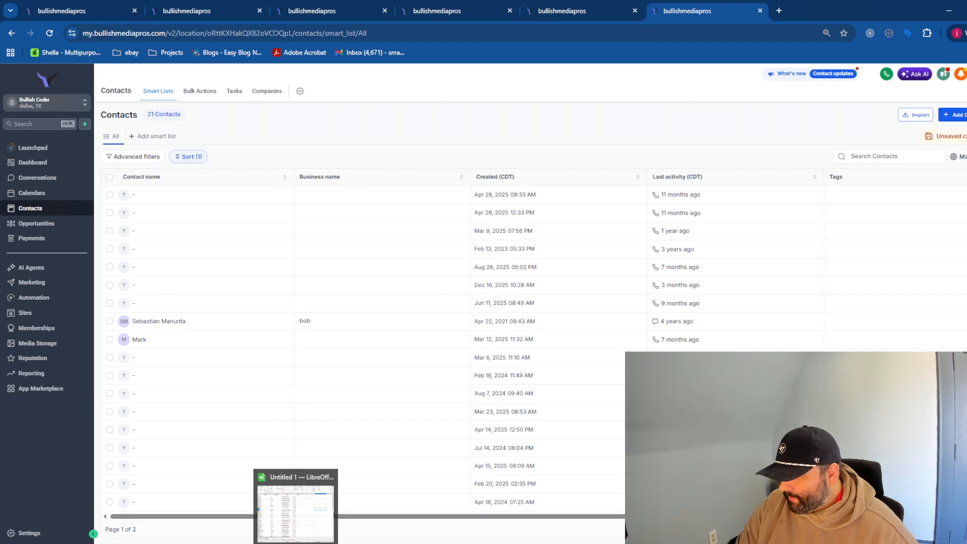
click(295, 506)
click(271, 197)
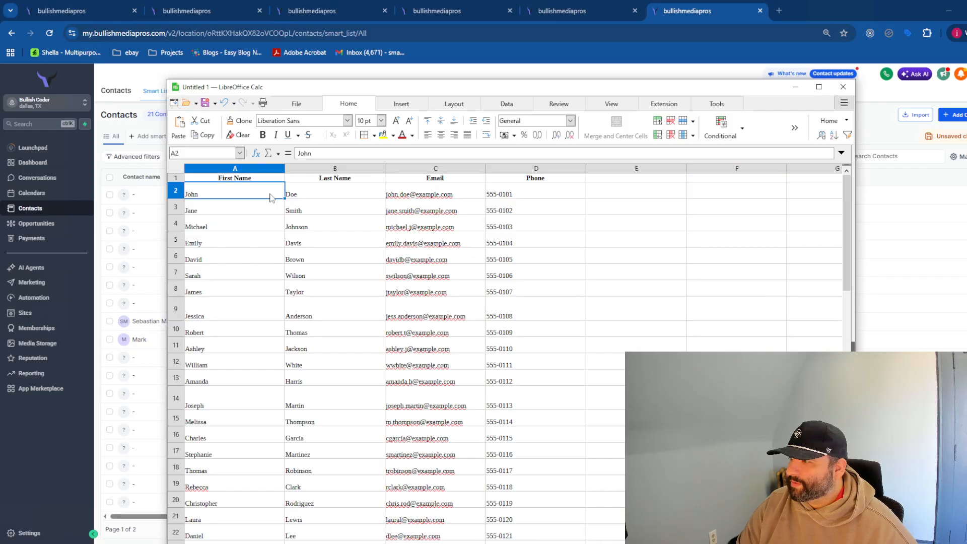
click(572, 203)
click(578, 260)
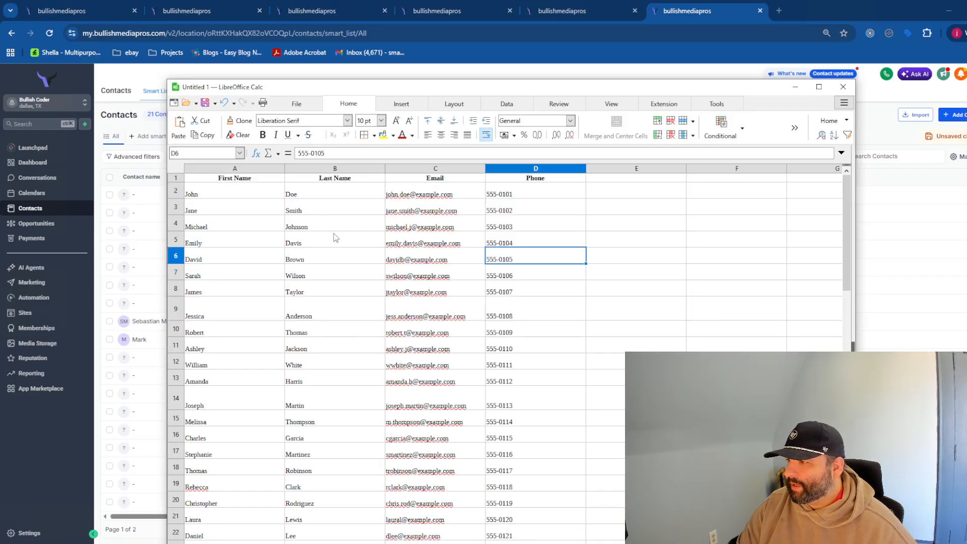
- Save the contact sheet as test.csv in Text CSV format, then minimize Calc
click(205, 103)
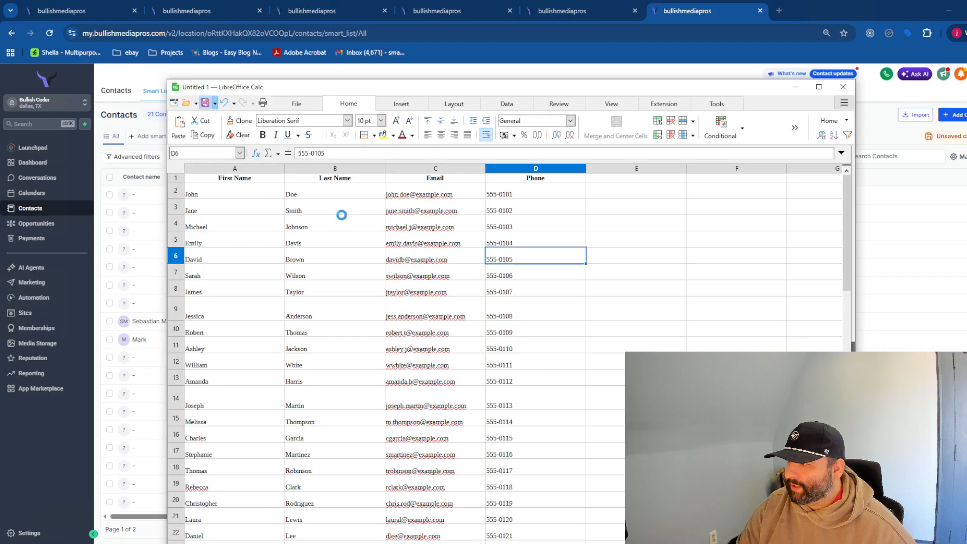
drag(442, 106, 0, 132)
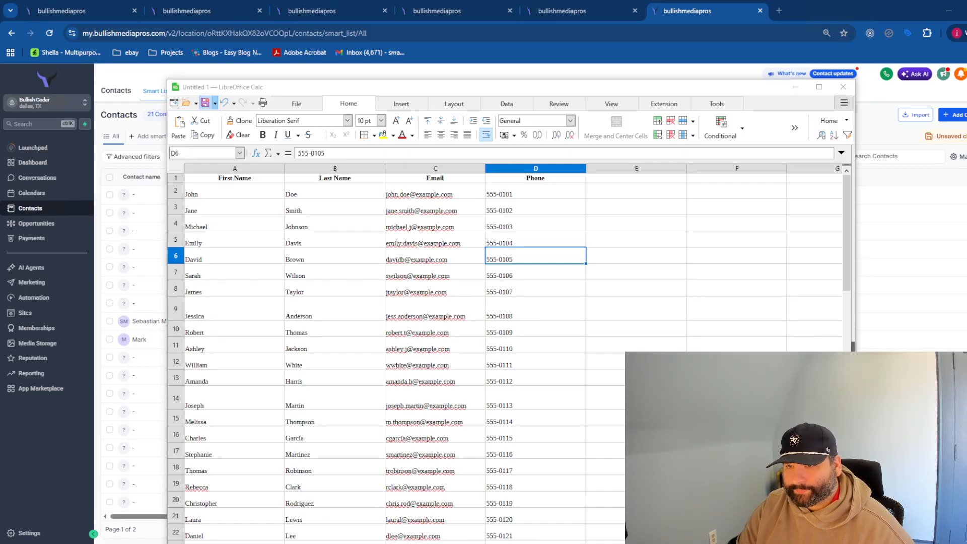
key(Return)
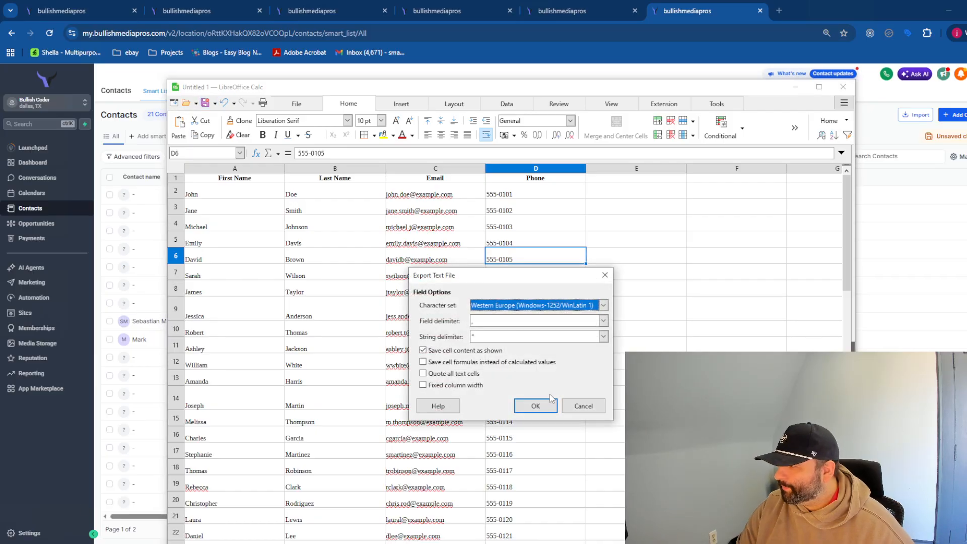
click(535, 406)
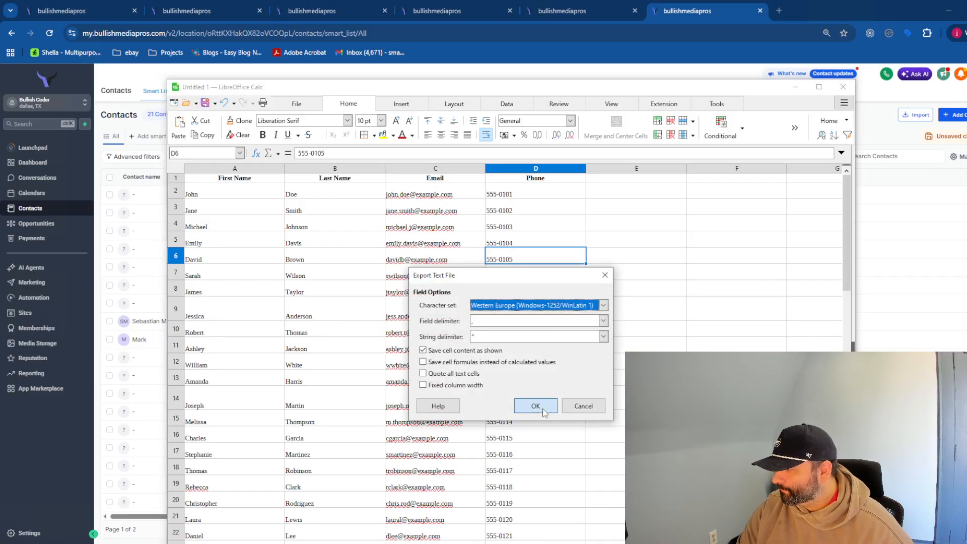
click(808, 222)
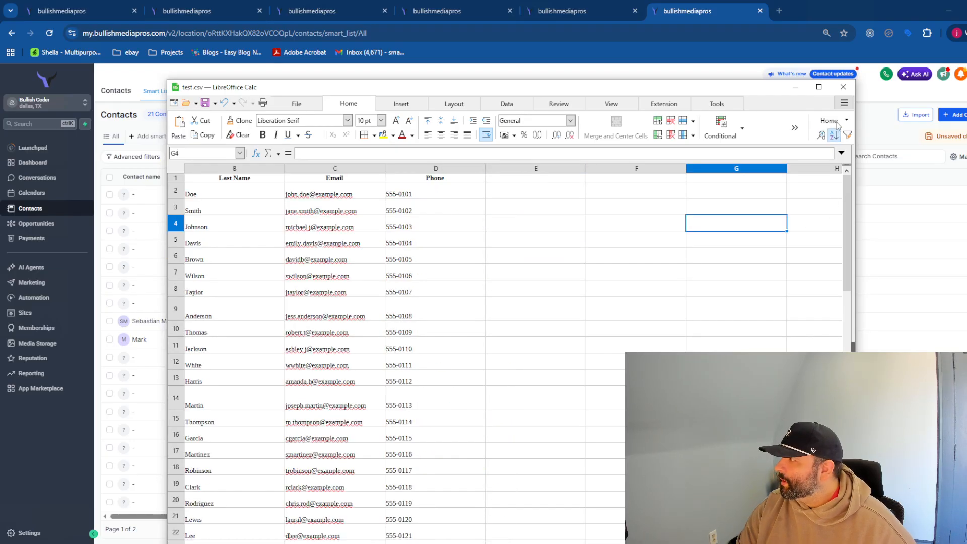
click(795, 86)
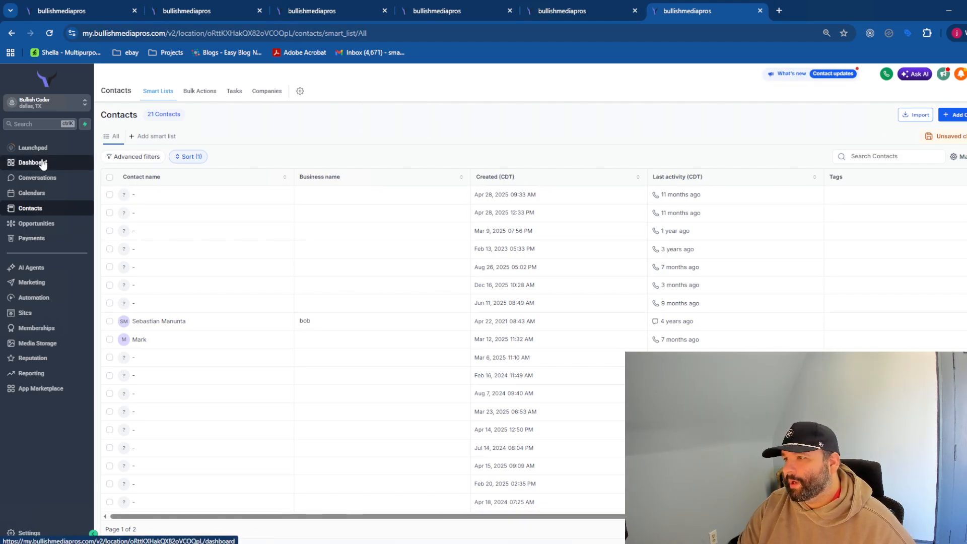
- Start a Contacts import and upload test.csv
click(912, 118)
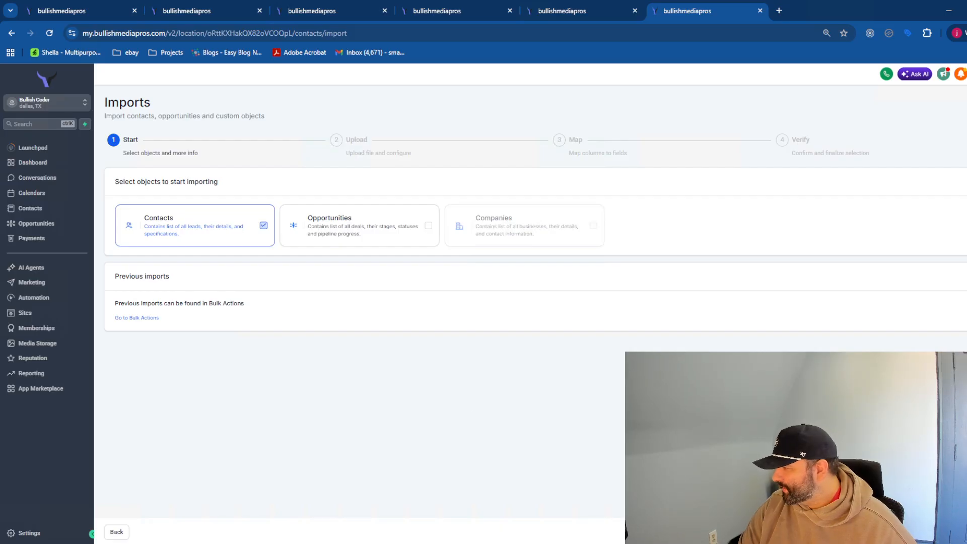
click(964, 532)
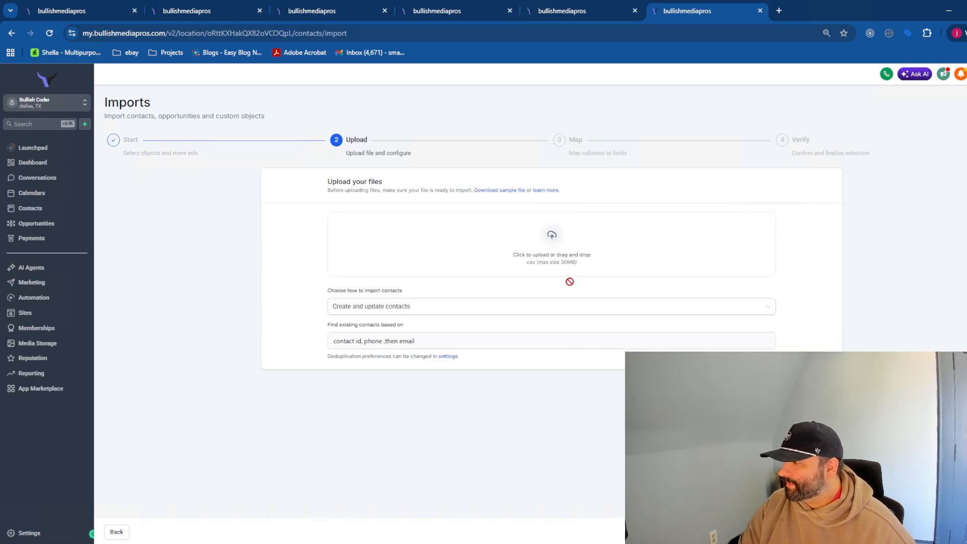
click(557, 254)
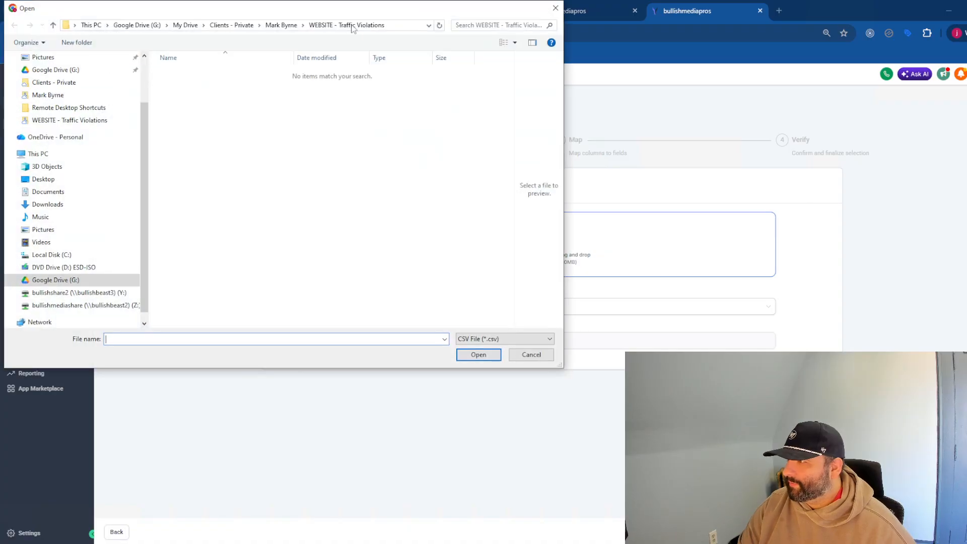
drag(355, 9, 0, 30)
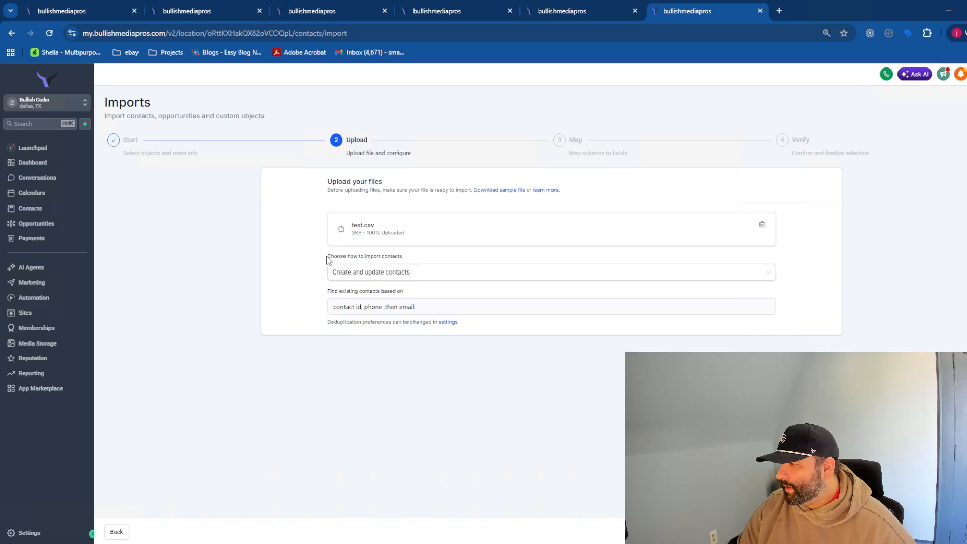
- Keep Create and update contacts with the existing-contact matching rule, and continue to mapping
triple_click(418, 258)
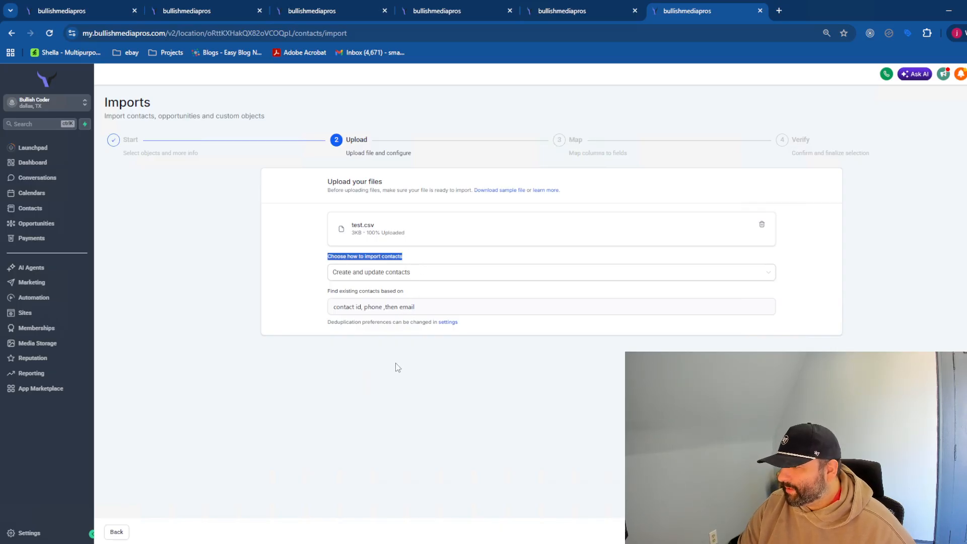
drag(396, 324, 391, 323)
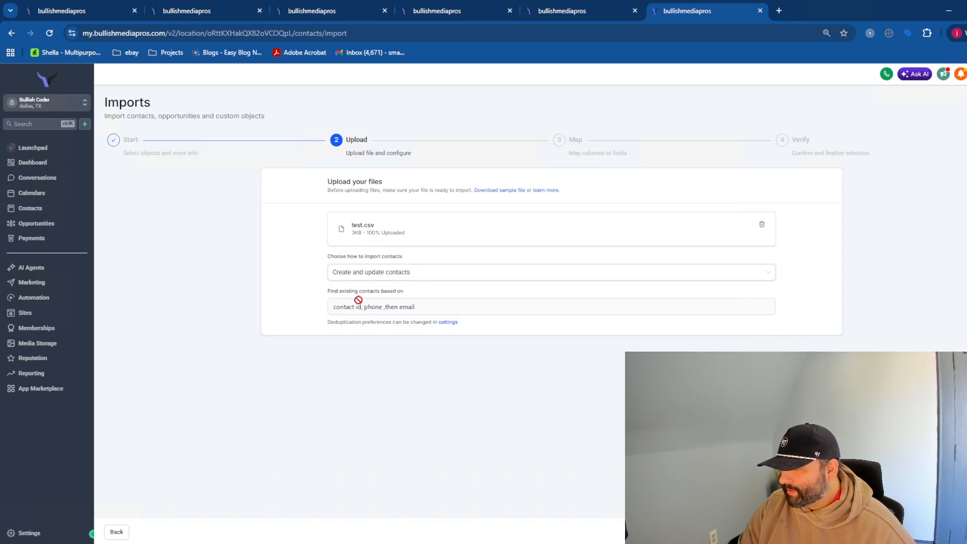
drag(404, 292, 321, 293)
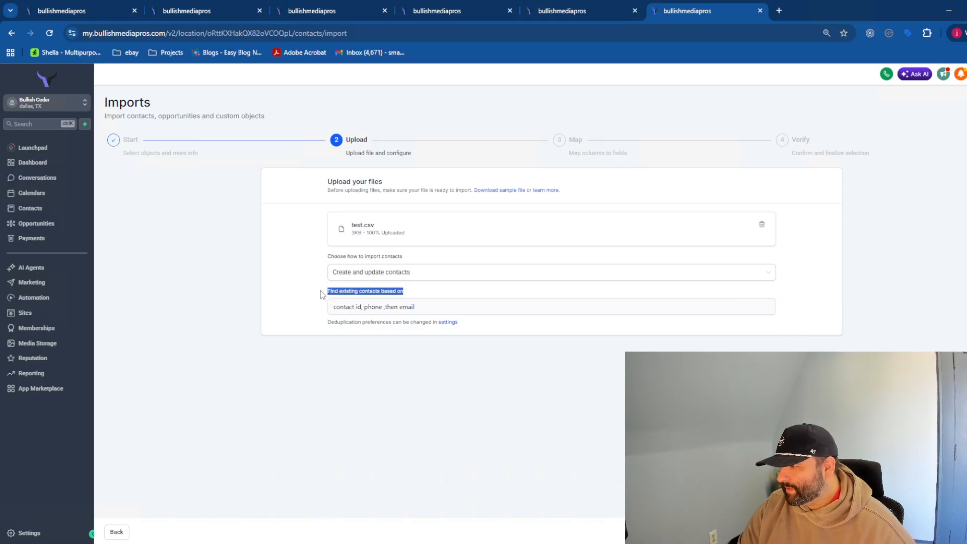
click(385, 308)
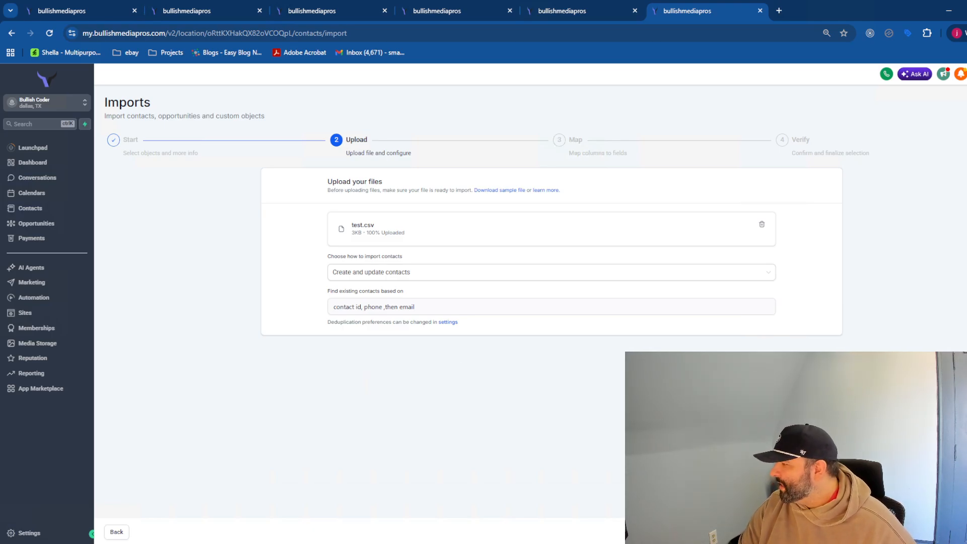
click(962, 532)
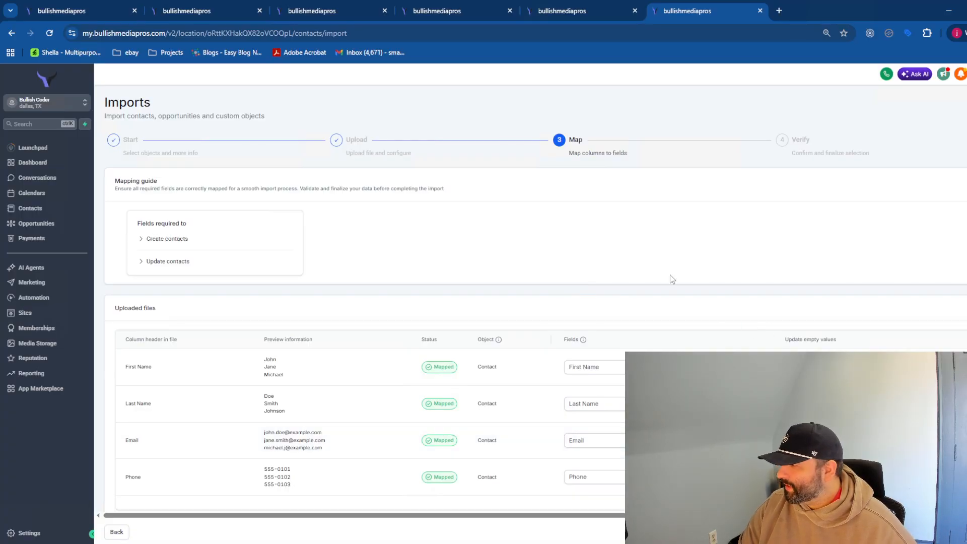
- Keep the Phone column mapped to Phone and advance to the Verify step
scroll(375, 259, down, 1)
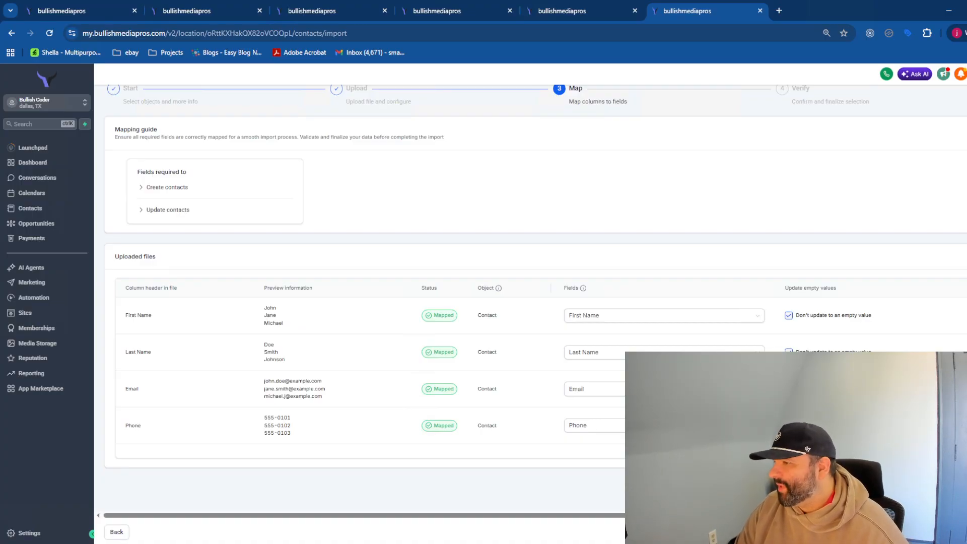
click(695, 425)
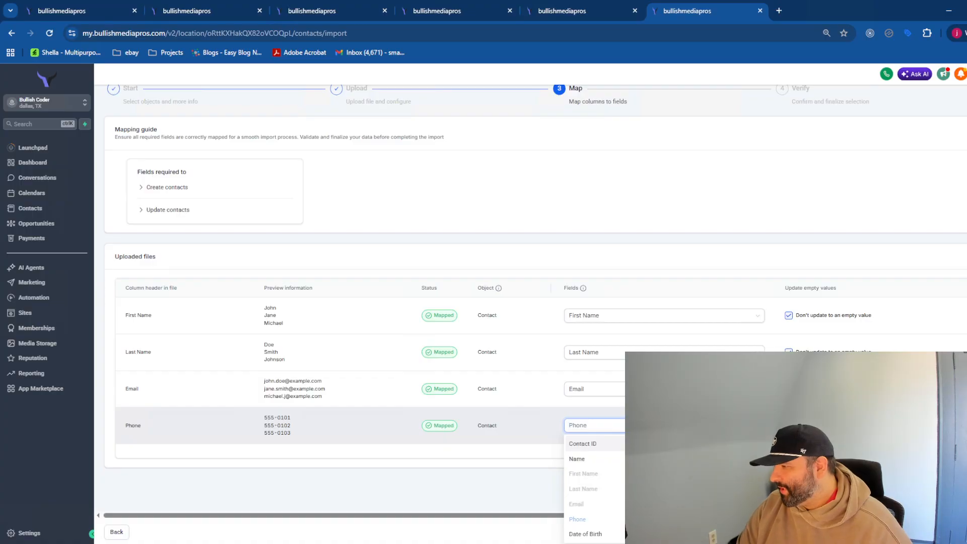
click(522, 449)
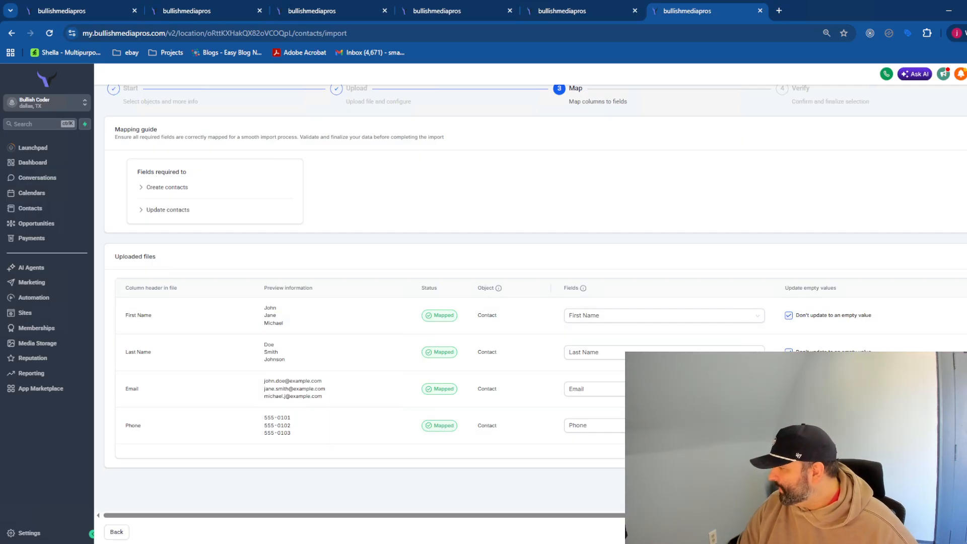
click(932, 531)
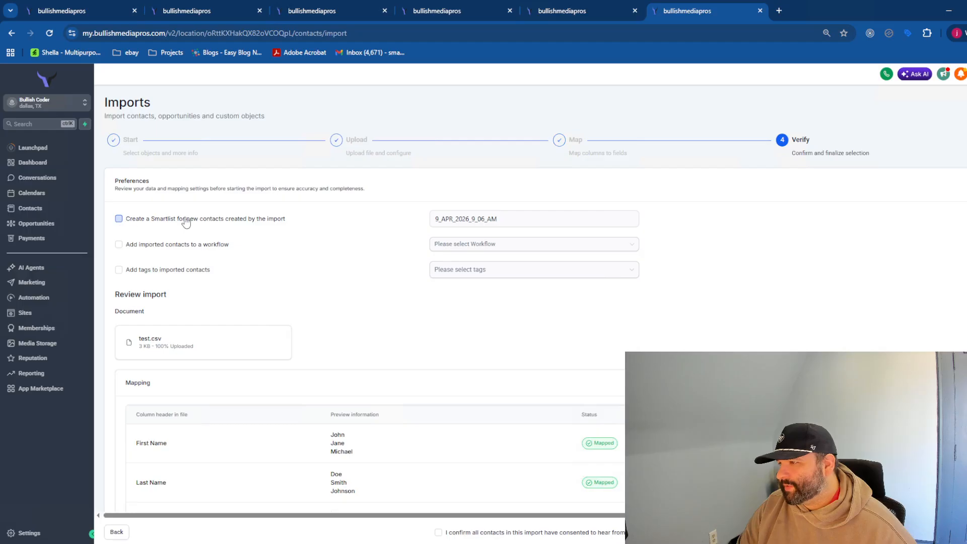
- Save the imported contacts to a new Smartlist named '2026 Contracts'
click(232, 224)
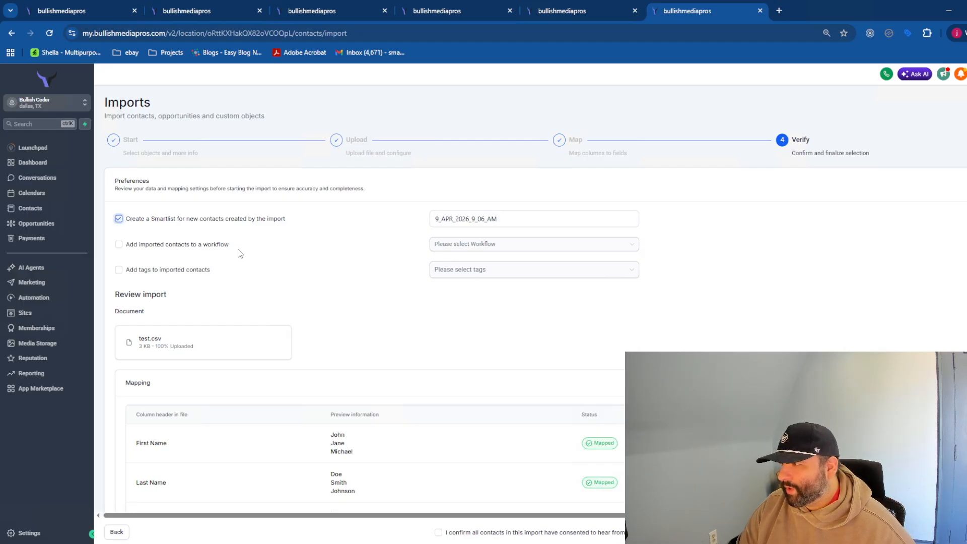
click(503, 218)
key(ctrl+a)
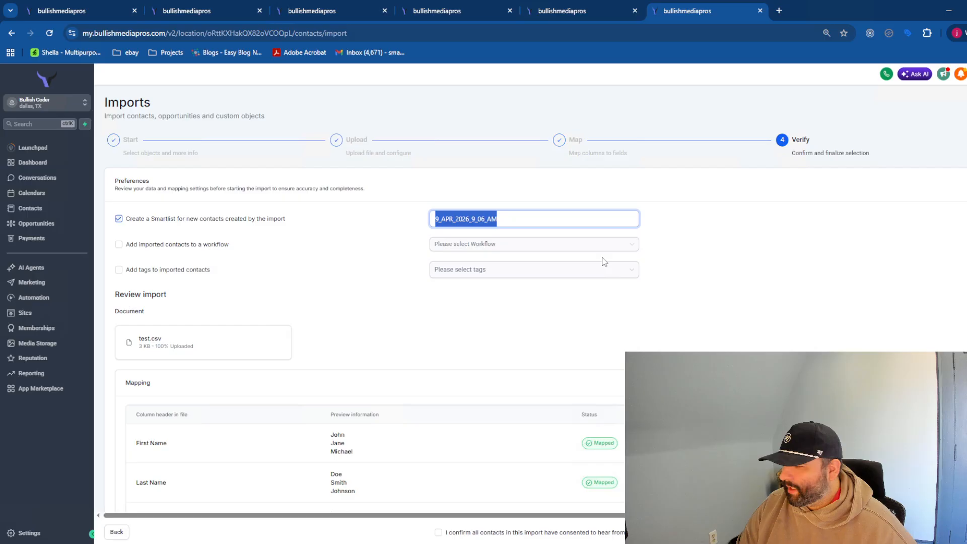
text(2026 )
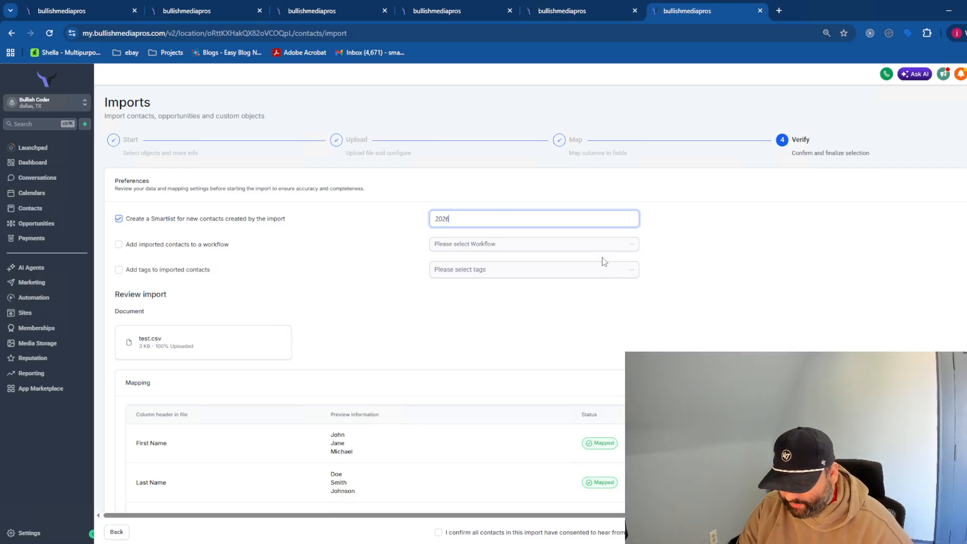
text(Contracts)
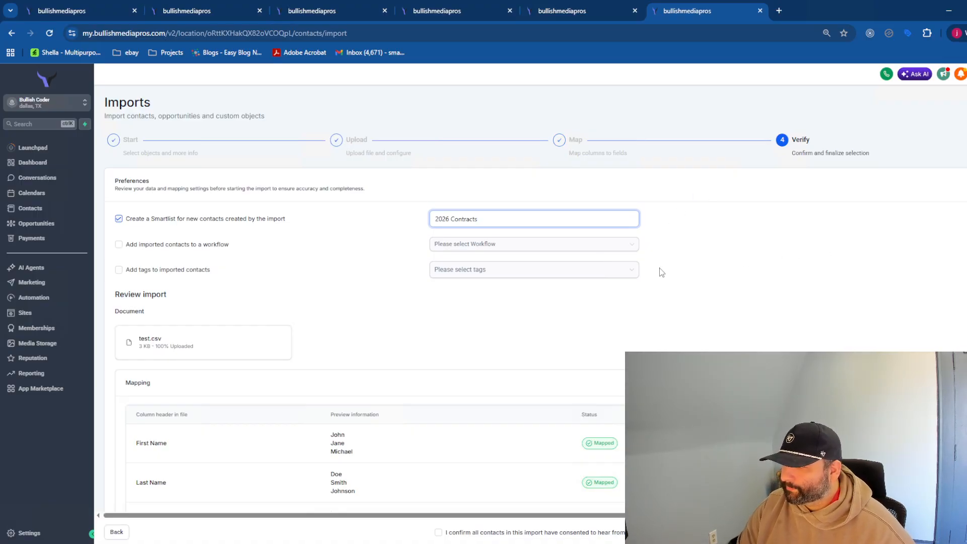
click(642, 296)
- Confirm the imported contacts consented to be contacted so the import starts
scroll(384, 321, down, 3)
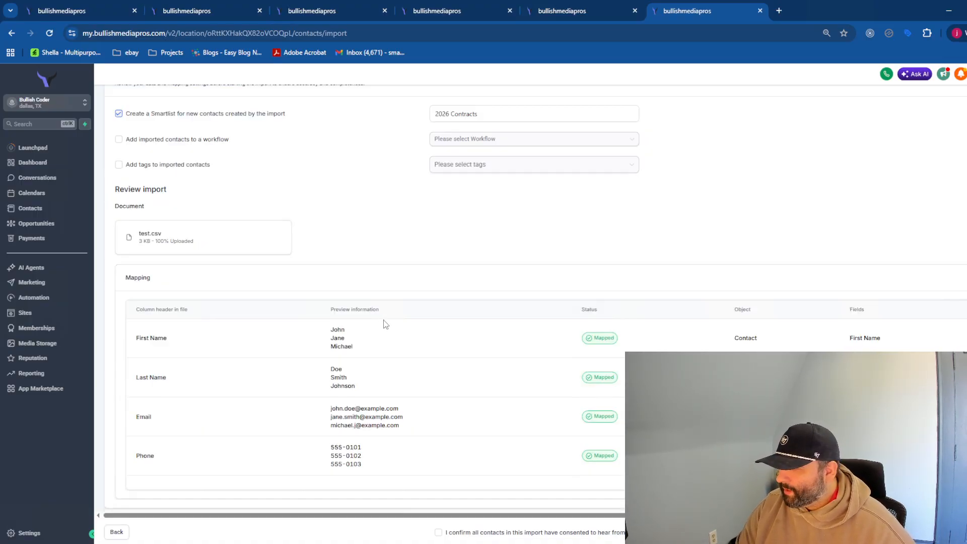
scroll(484, 261, up, 3)
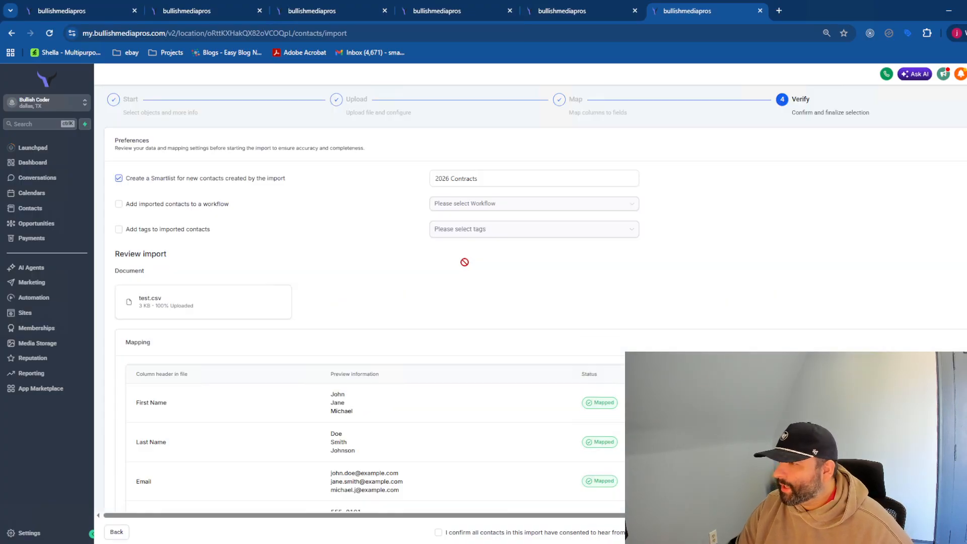
scroll(766, 300, down, 3)
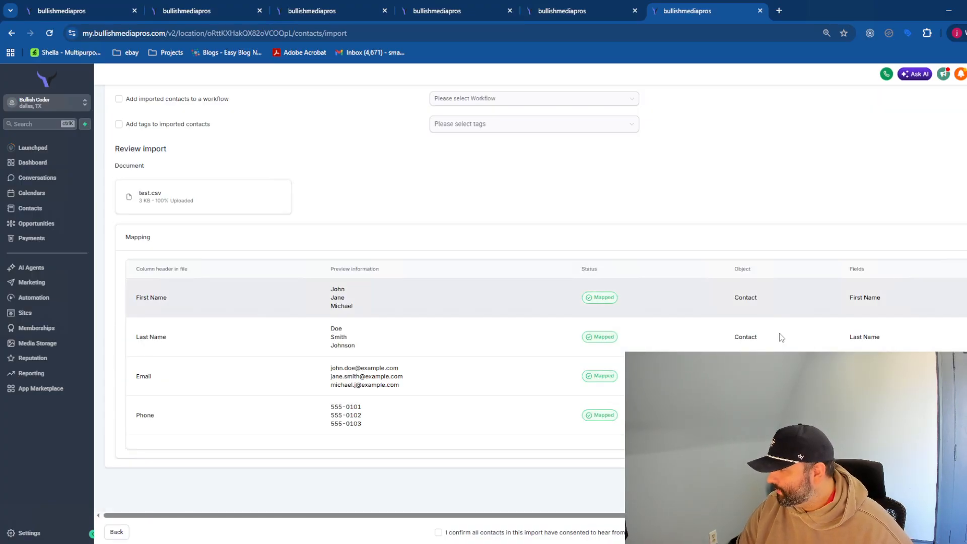
scroll(330, 194, up, 2)
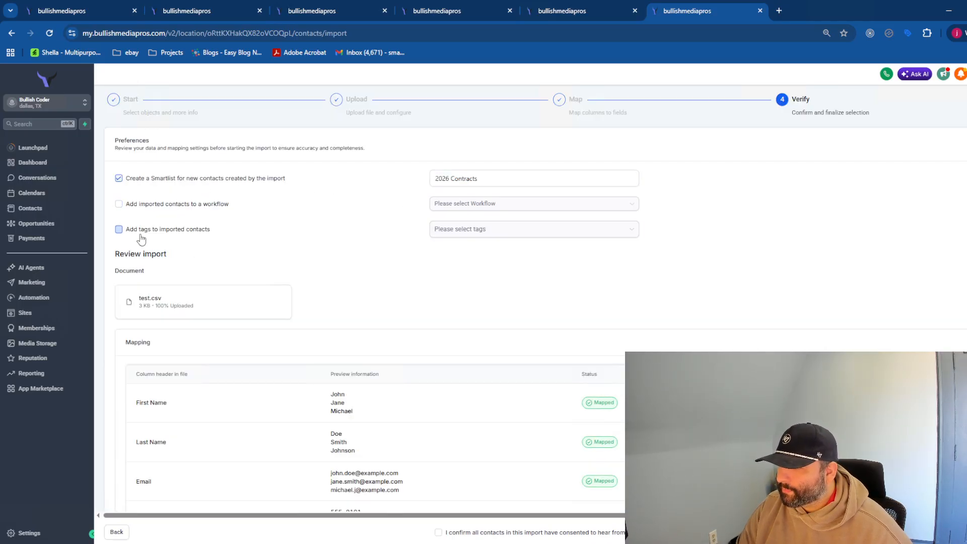
scroll(487, 276, down, 2)
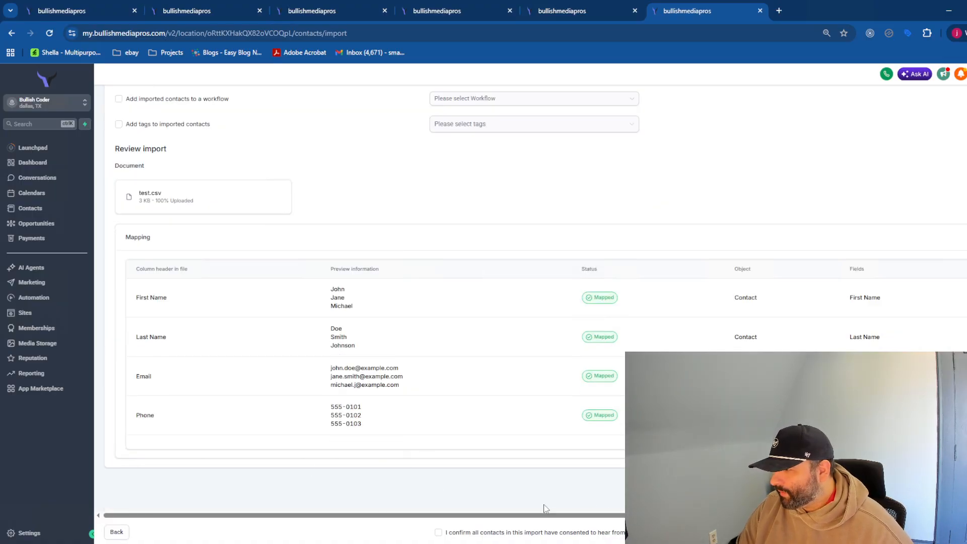
click(478, 536)
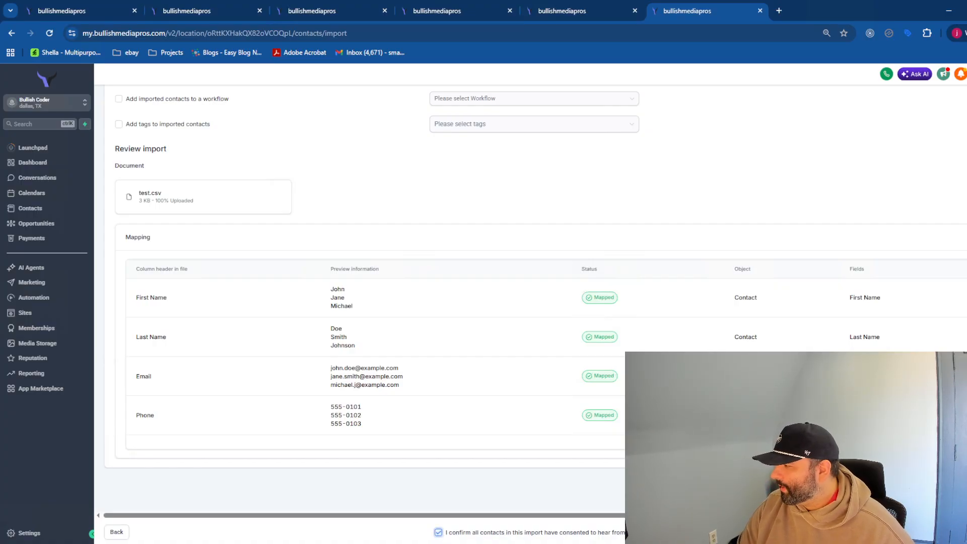
scroll(676, 341, up, 3)
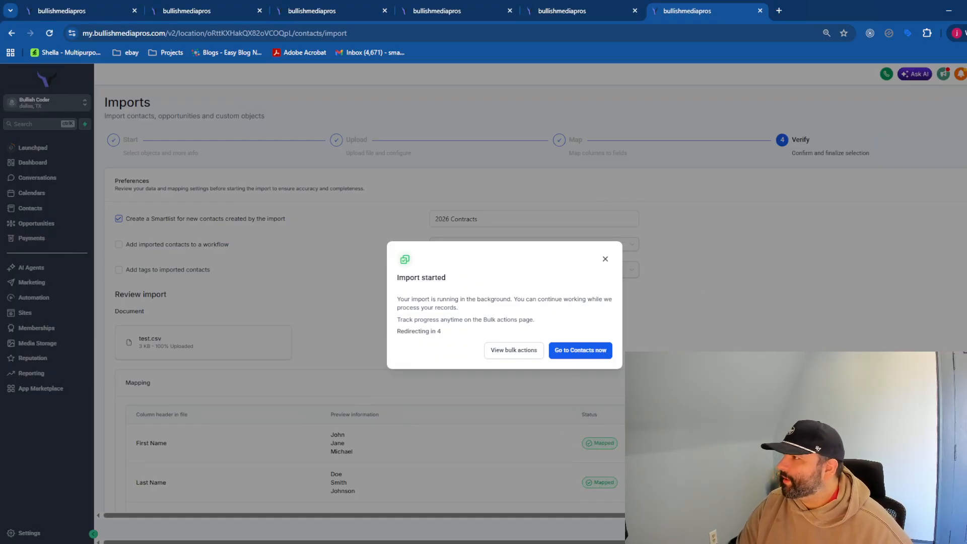
- From the Payments page, connect Stripe as the payment gateway via Connect with Stripe
click(579, 11)
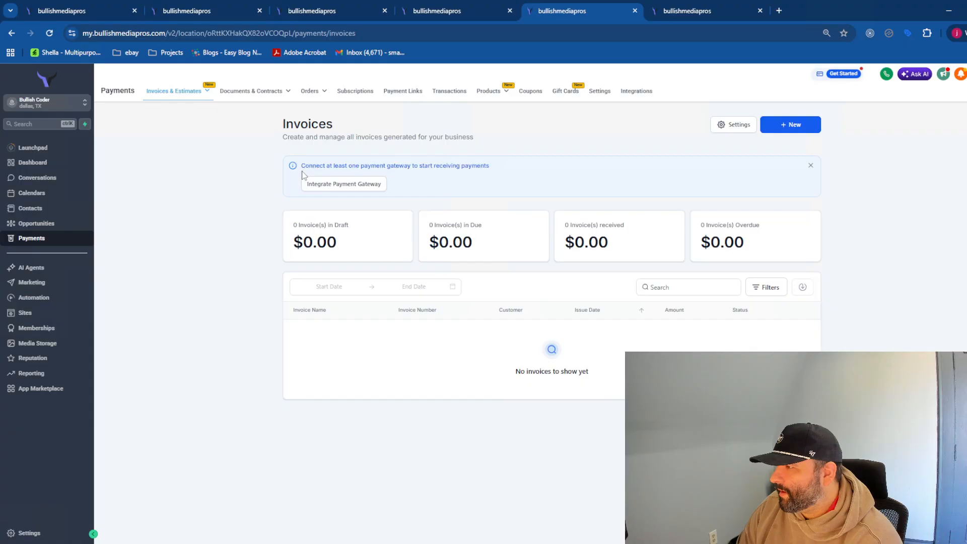
click(361, 182)
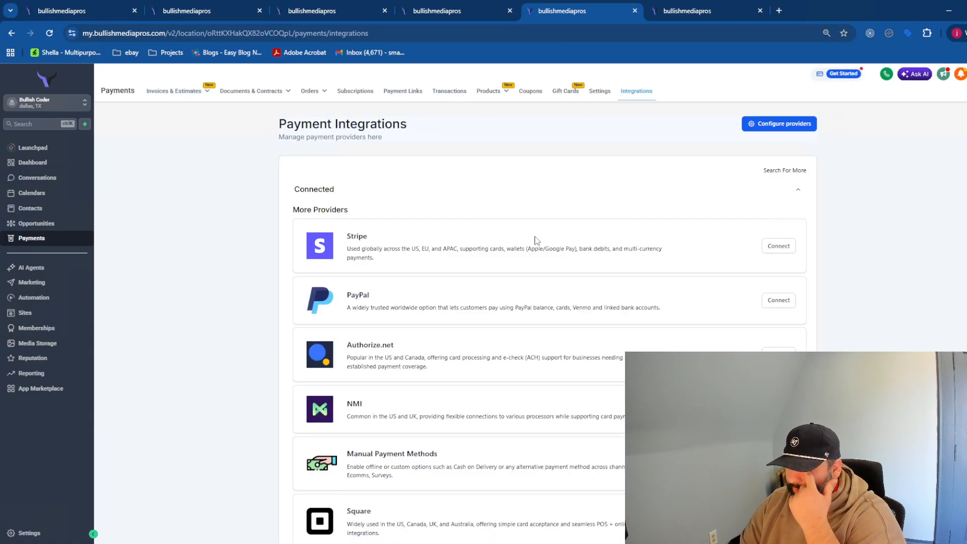
scroll(523, 282, down, 2)
scroll(515, 298, up, 2)
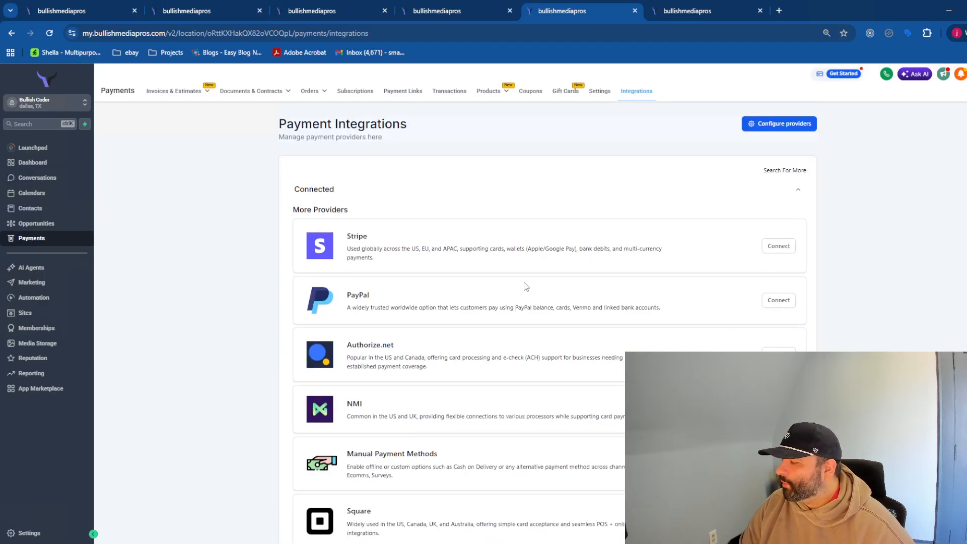
click(779, 247)
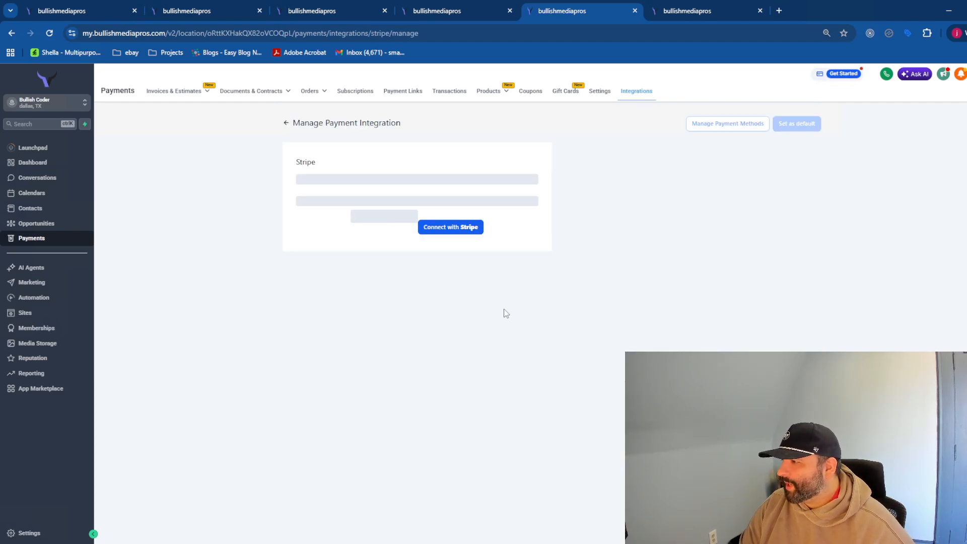
click(427, 194)
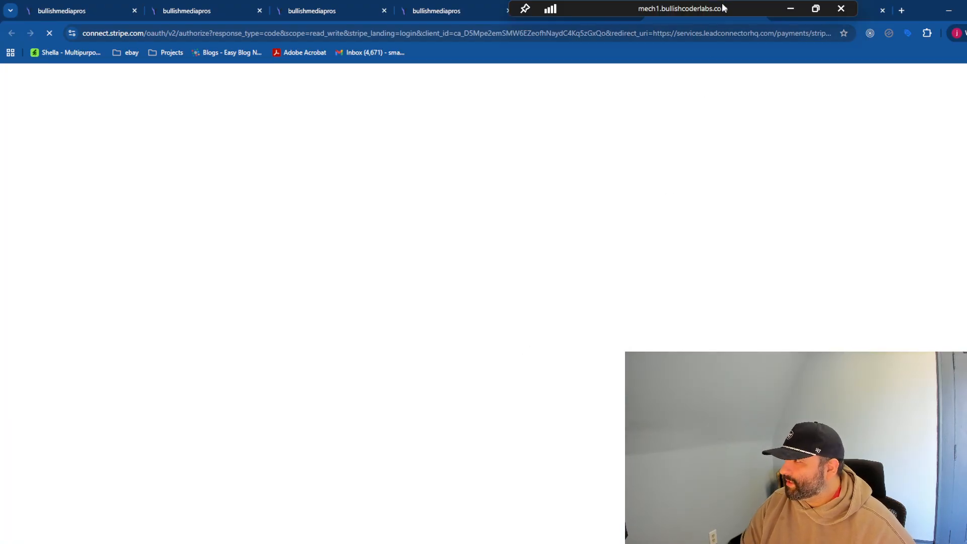
- Authorize the Stripe account in its own window with live and test modes enabled
drag(720, 20, 966, 41)
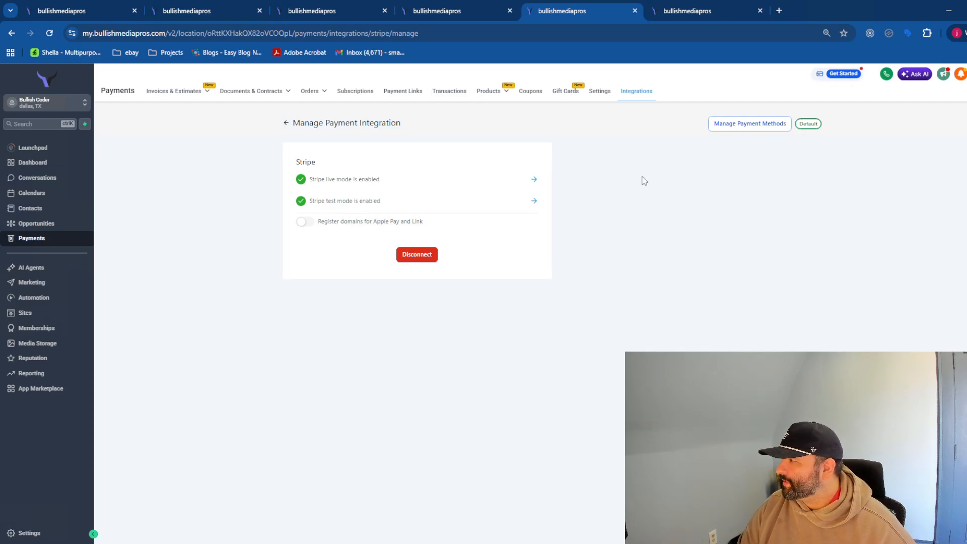
click(457, 8)
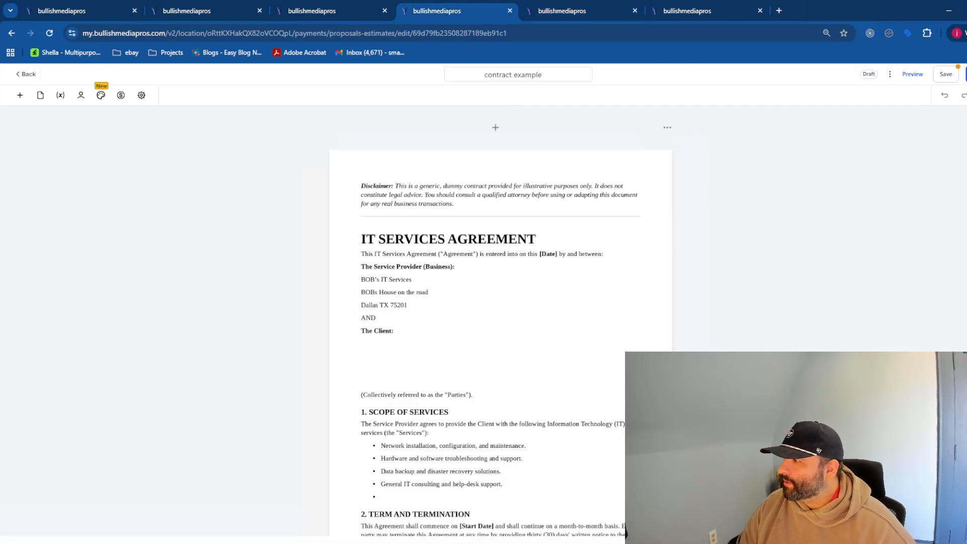
- Show the contract example editor, then bring up contract example.pdf in Acrobat
click(579, 12)
click(480, 8)
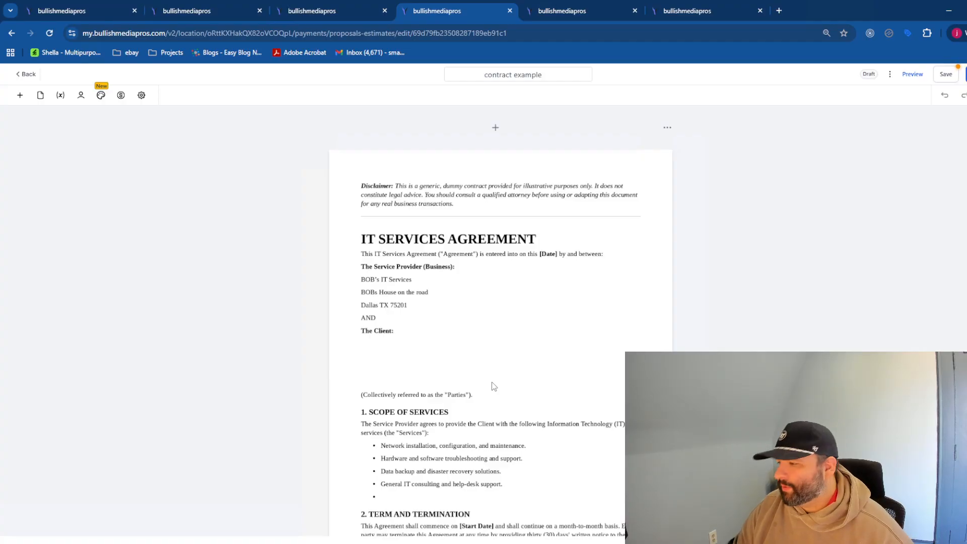
key(alt+Tab)
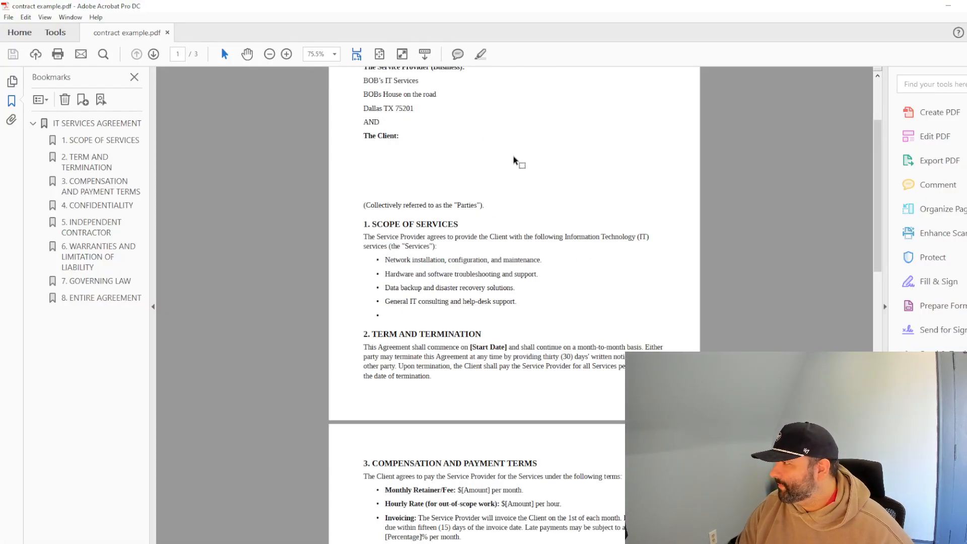
- Review the sections of contract example.pdf, then minimize Acrobat
scroll(513, 159, up, 3)
scroll(518, 252, down, 10)
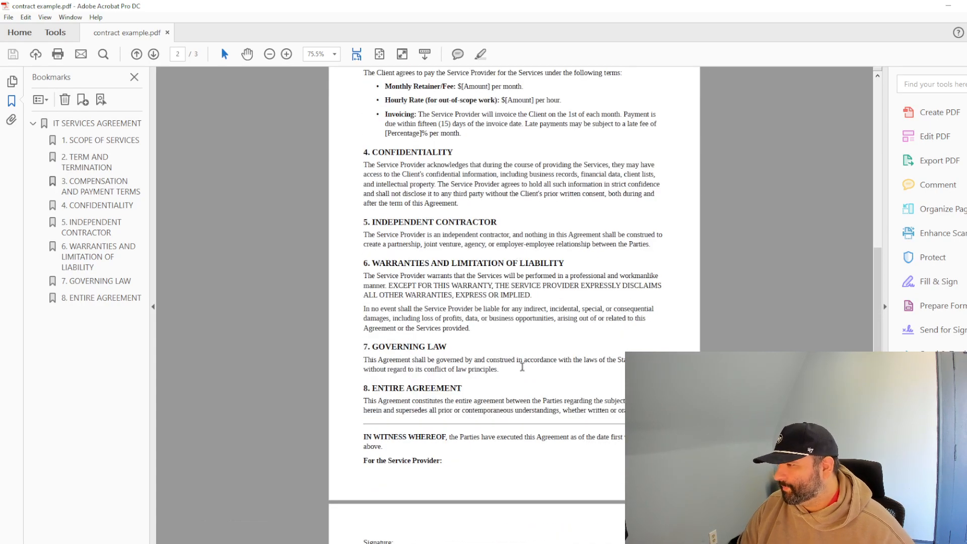
scroll(537, 325, up, 8)
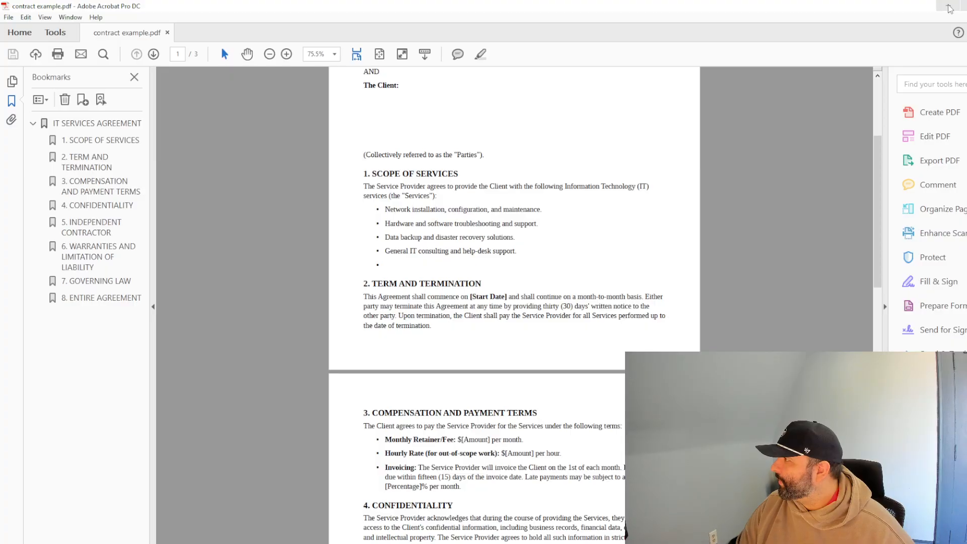
click(948, 6)
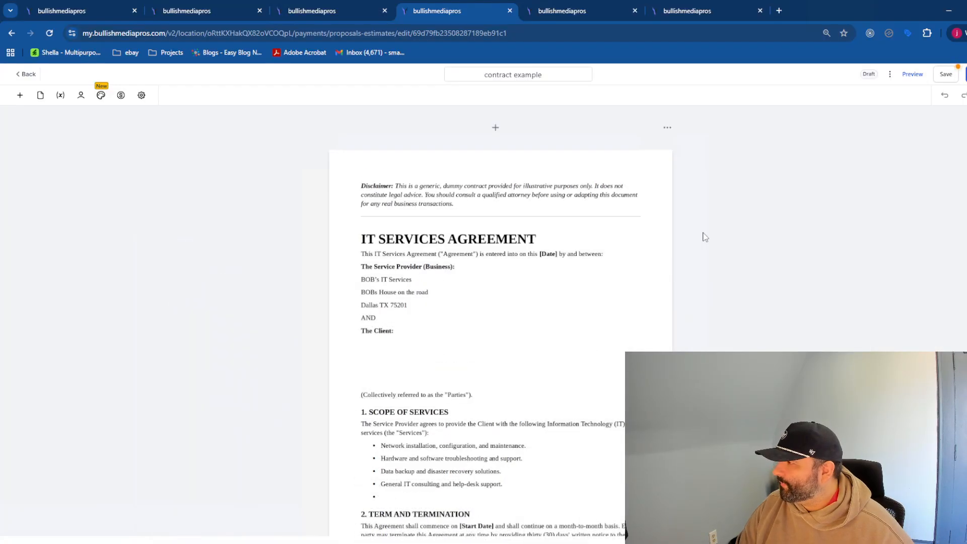
- Leave the template editor, discarding the unsaved changes
click(340, 13)
click(212, 11)
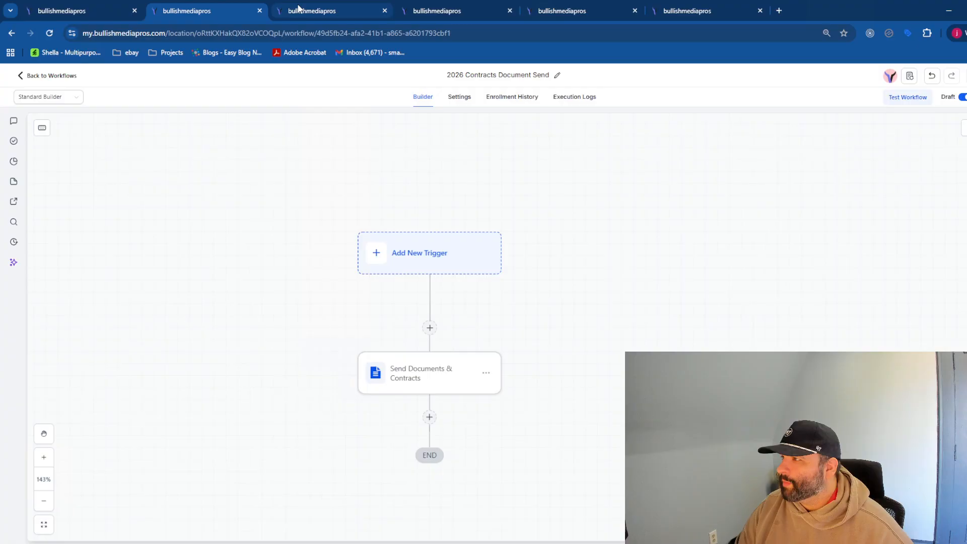
click(302, 10)
click(24, 76)
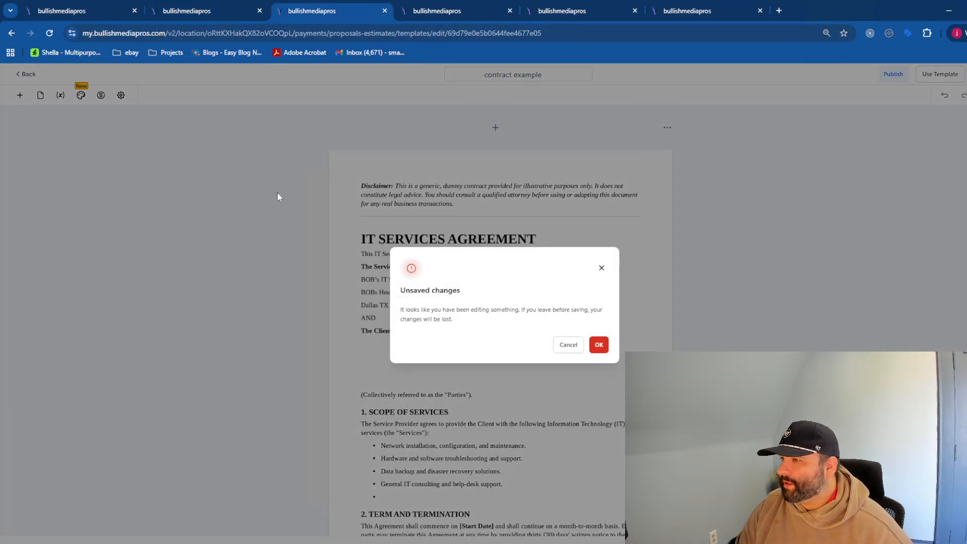
click(599, 344)
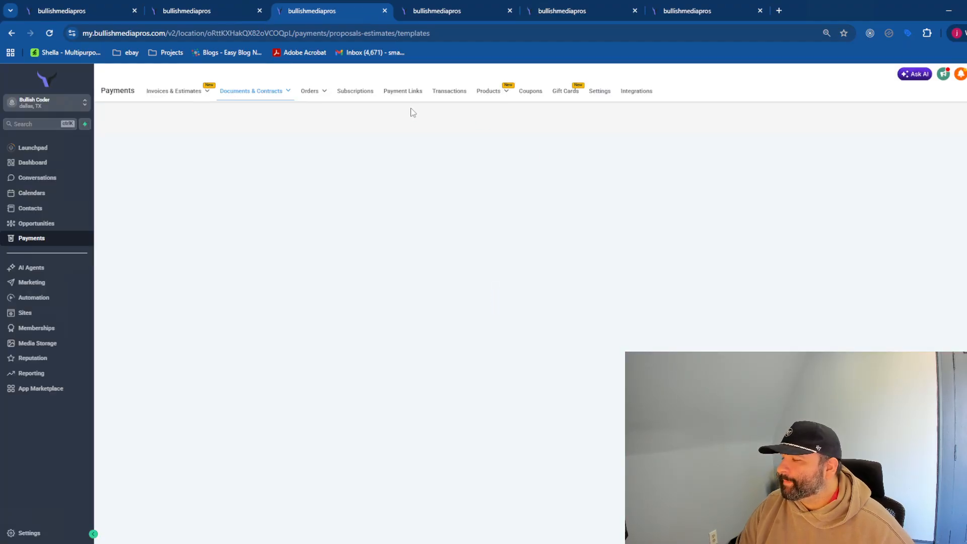
- Reopen the contract example template from the Templates list
mouse_move(250, 94)
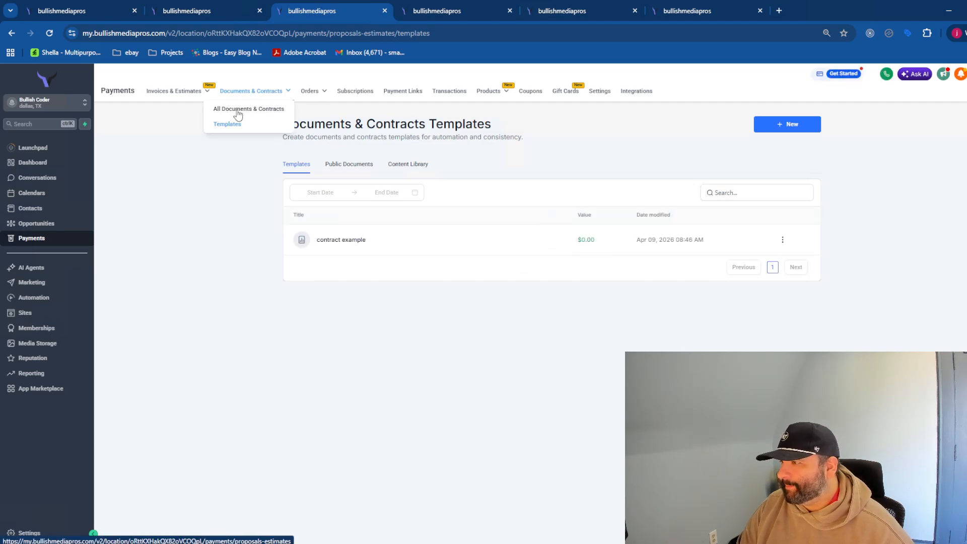
click(794, 127)
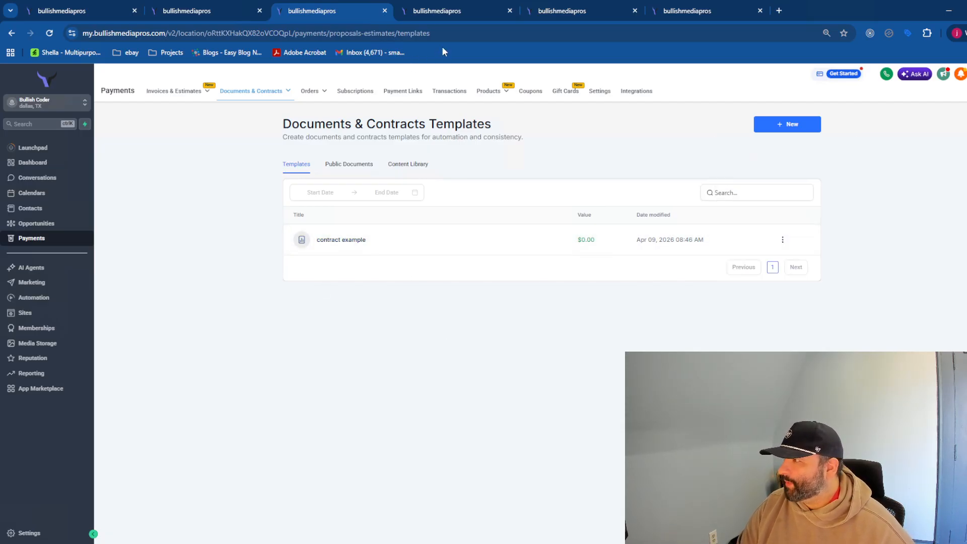
click(436, 12)
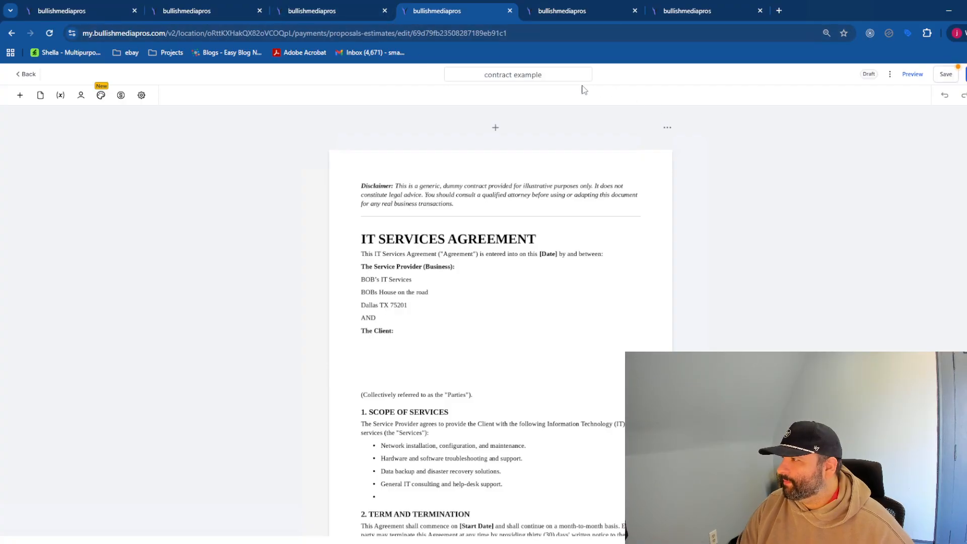
drag(543, 76, 440, 76)
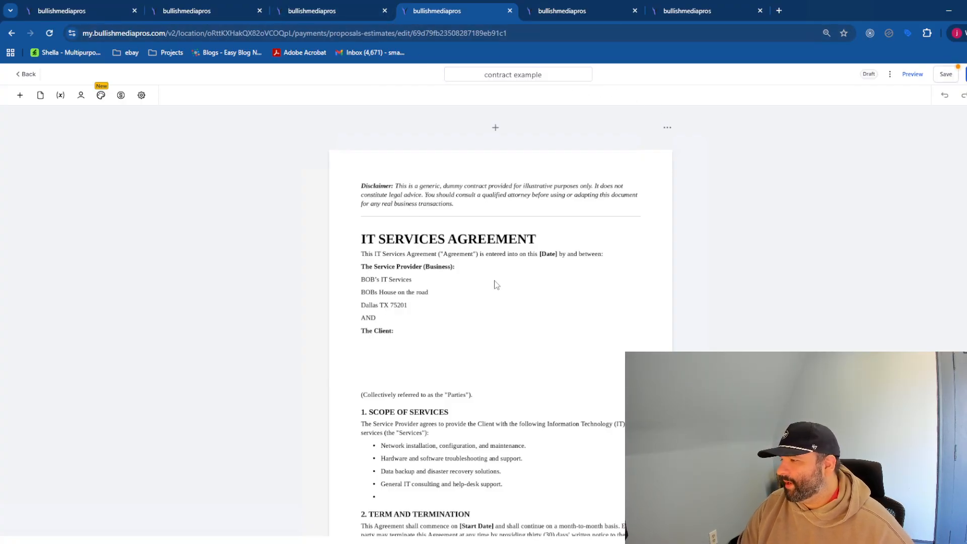
click(345, 12)
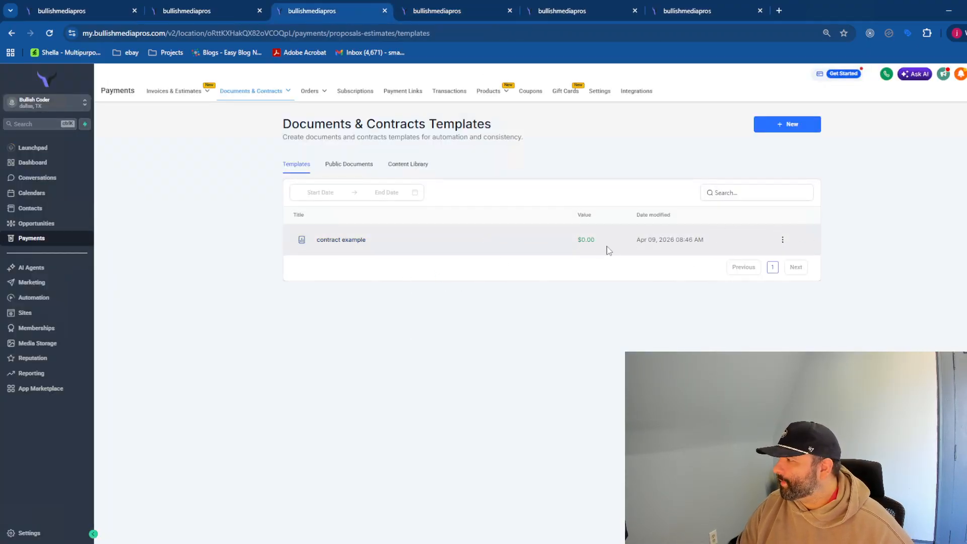
click(345, 243)
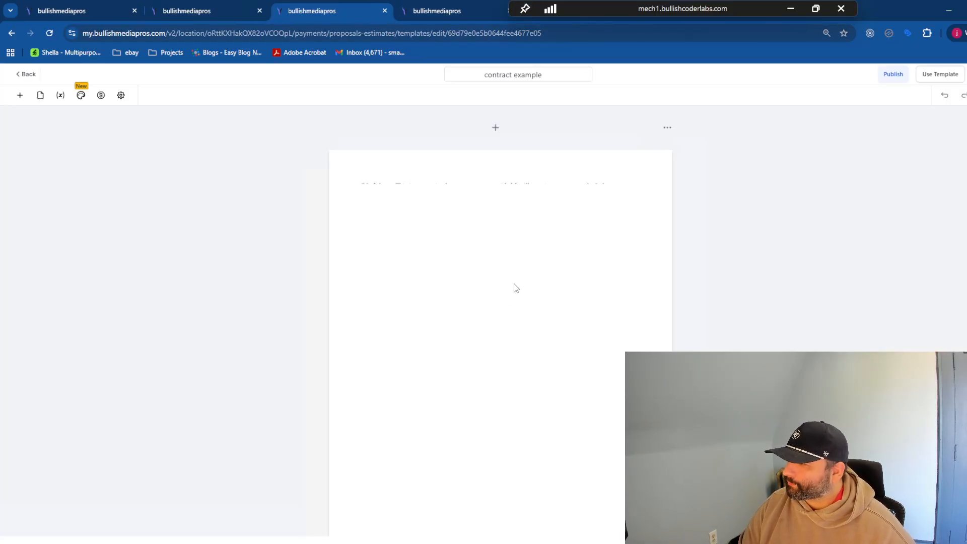
- Scroll through the contract example template to review its content
scroll(524, 253, down, 3)
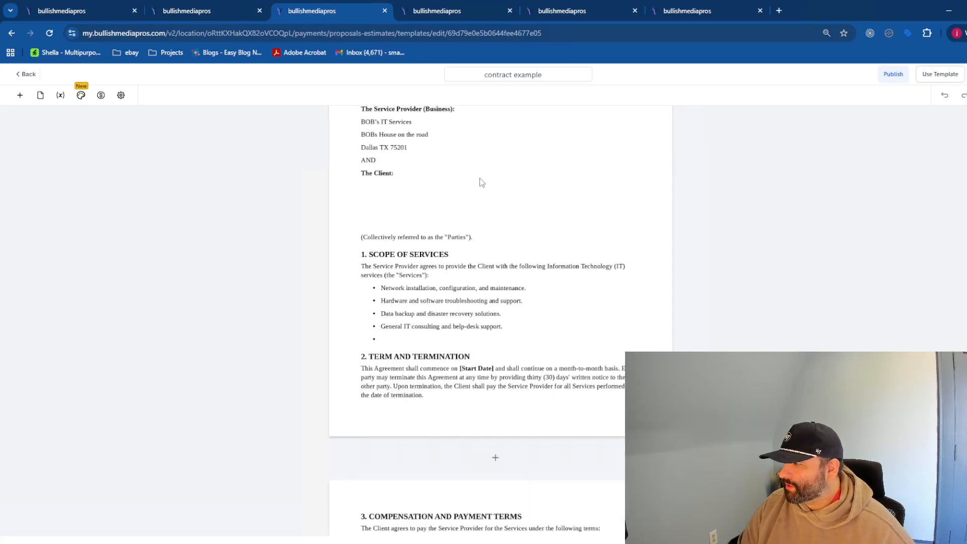
scroll(463, 267, up, 2)
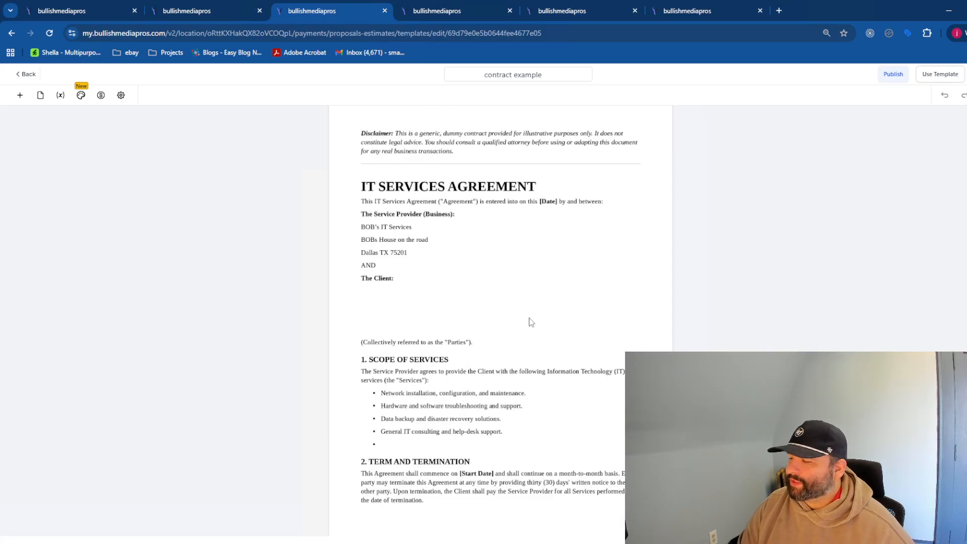
scroll(531, 322, down, 15)
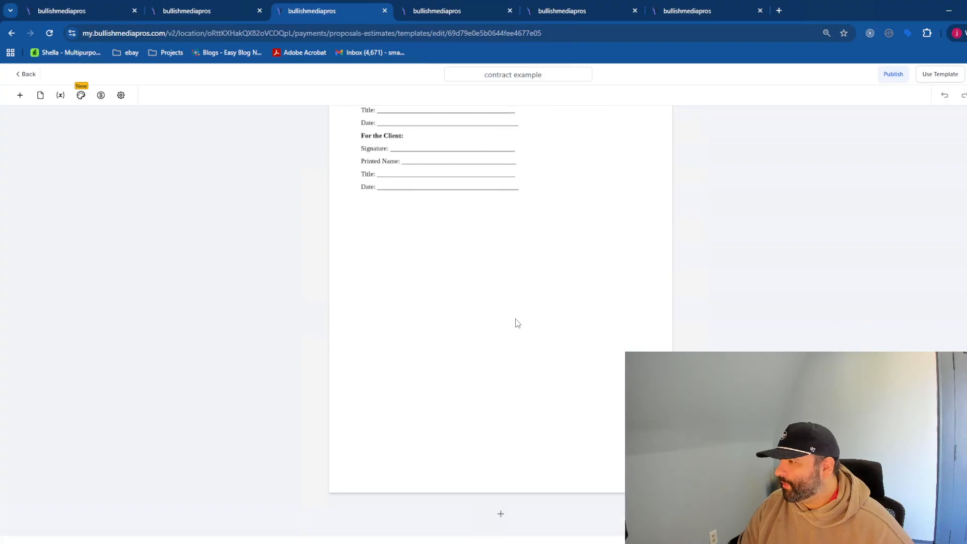
scroll(517, 323, up, 15)
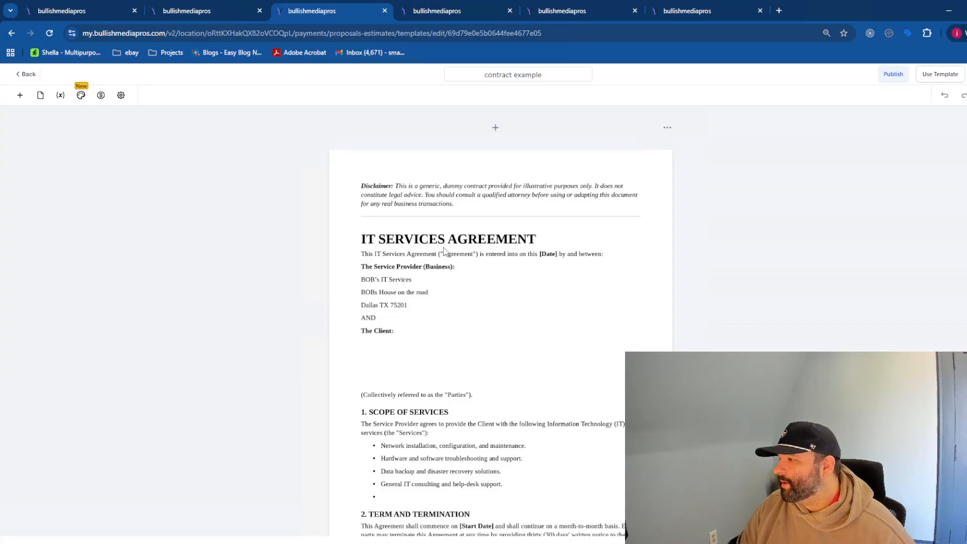
scroll(458, 291, down, 10)
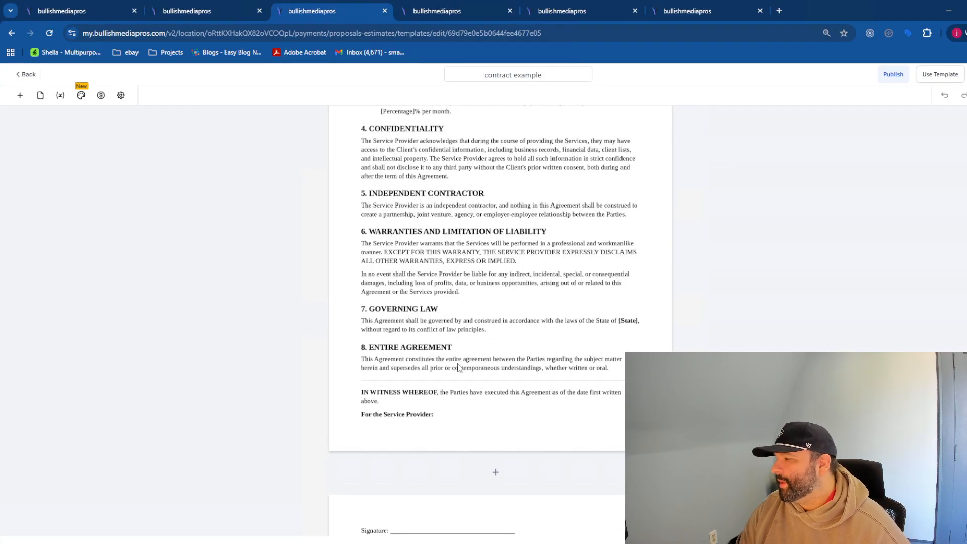
scroll(458, 366, down, 4)
scroll(492, 358, up, 10)
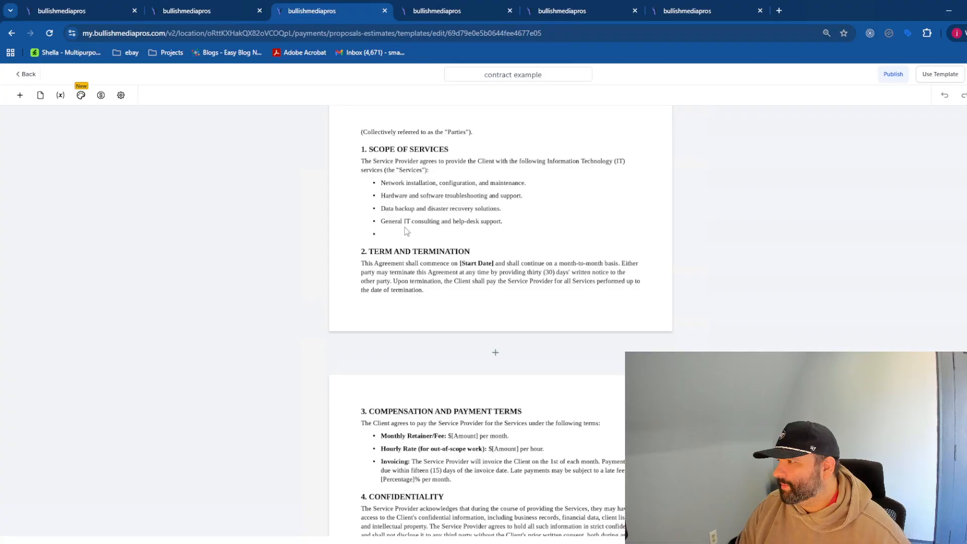
scroll(405, 231, up, 5)
- Open the Add an Element panel and browse its blocks and fillable fields
click(20, 95)
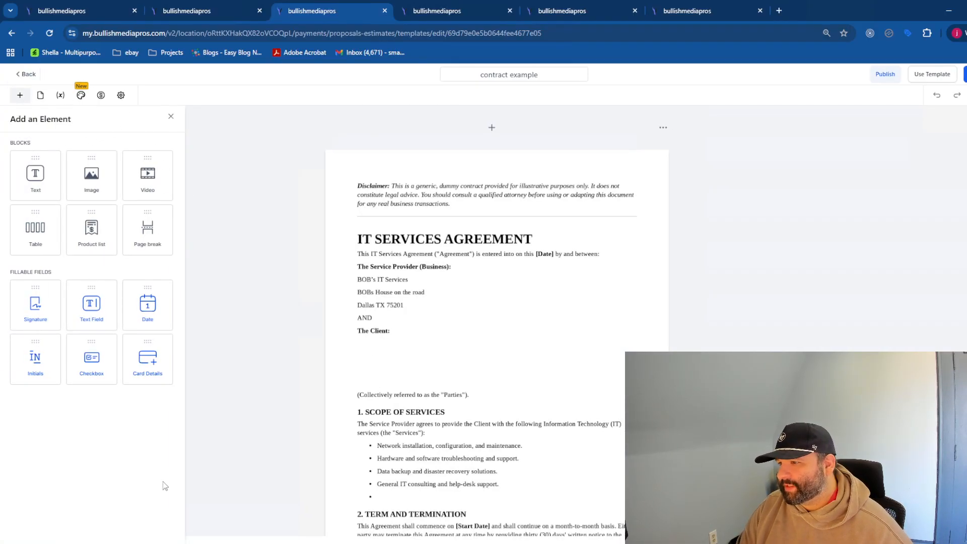
scroll(302, 368, down, 5)
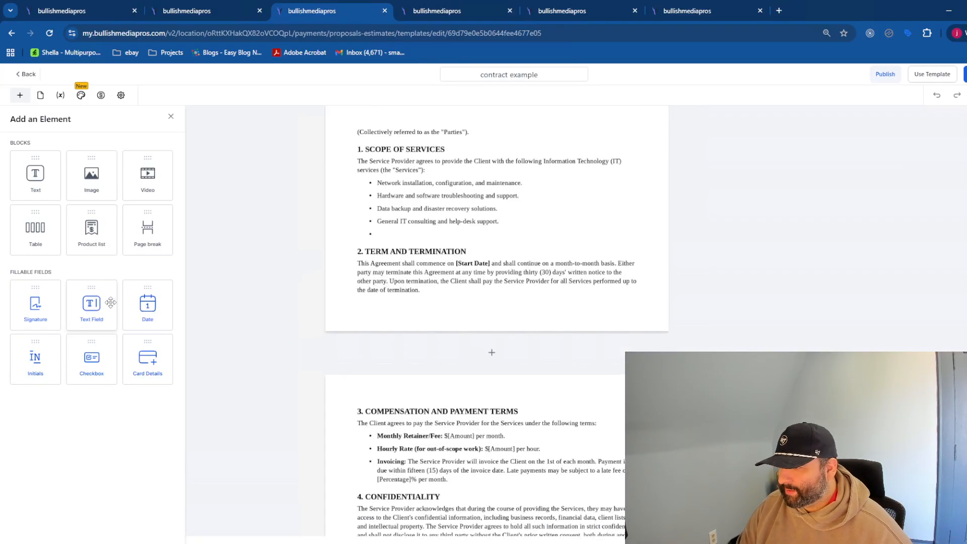
scroll(542, 313, down, 10)
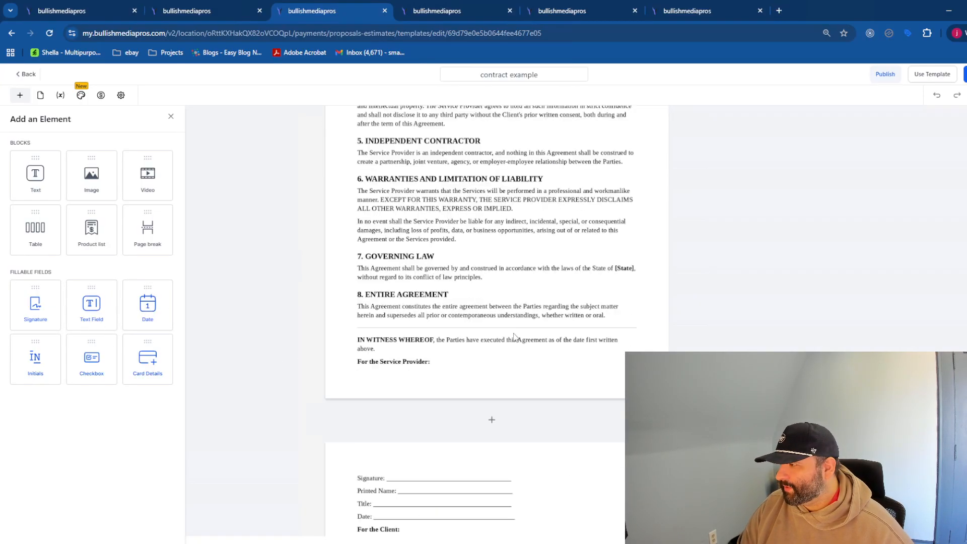
scroll(491, 326, down, 2)
- Place a Signature field on the client's signature line and widen it into a single-line box
mouse_move(34, 306)
mouse_down()
mouse_move(412, 361)
mouse_move(402, 335)
mouse_up()
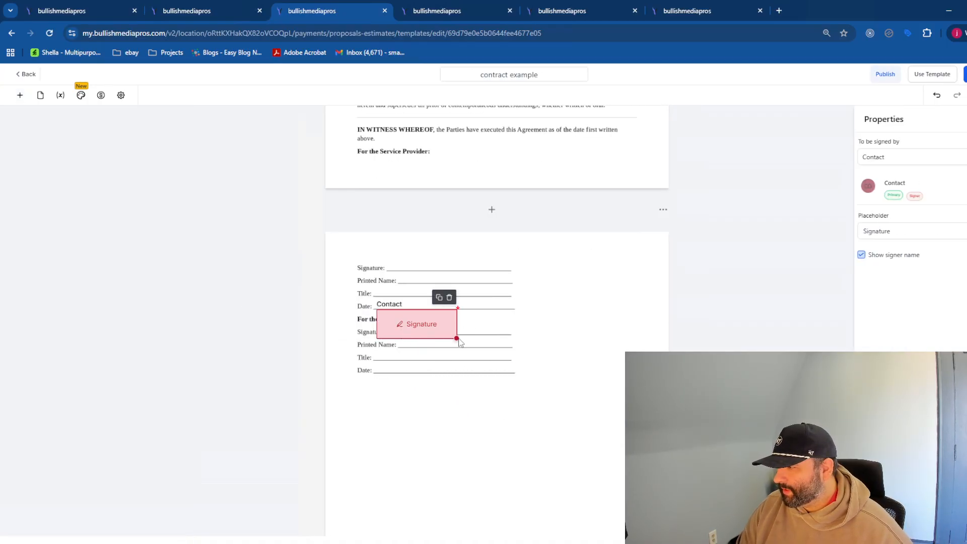
drag(464, 338, 523, 328)
click(481, 484)
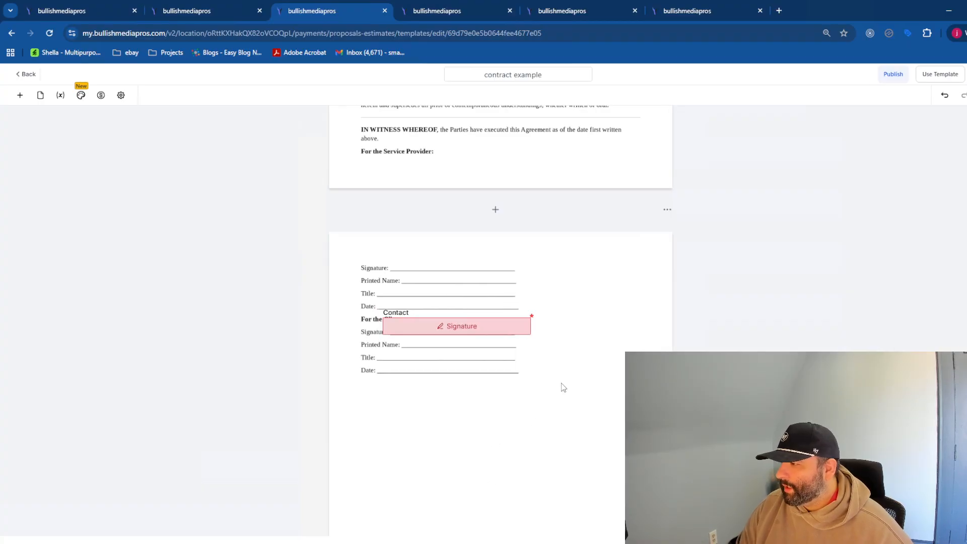
scroll(561, 382, up, 10)
scroll(569, 356, up, 3)
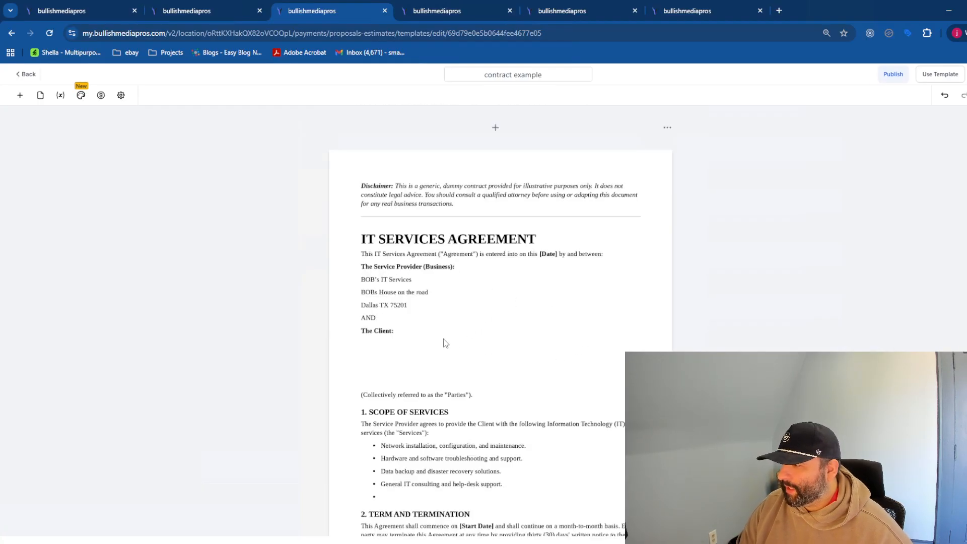
- Browse the template's Pages and Document variables panels, then return to Add an Element
click(20, 95)
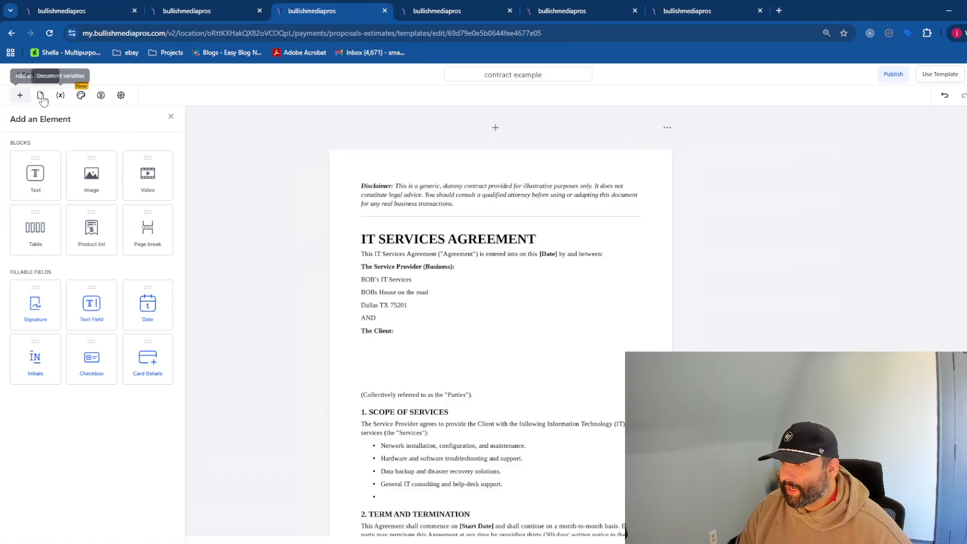
click(40, 98)
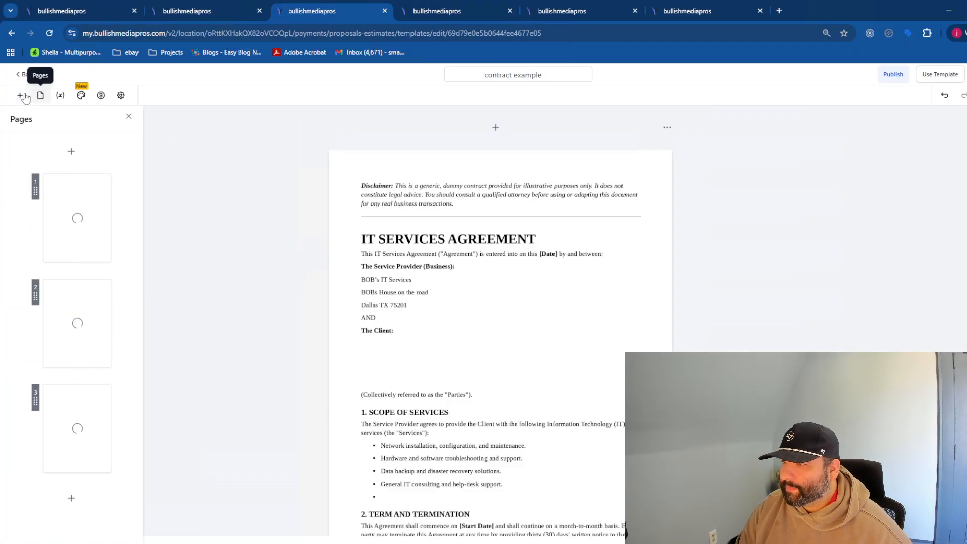
click(61, 96)
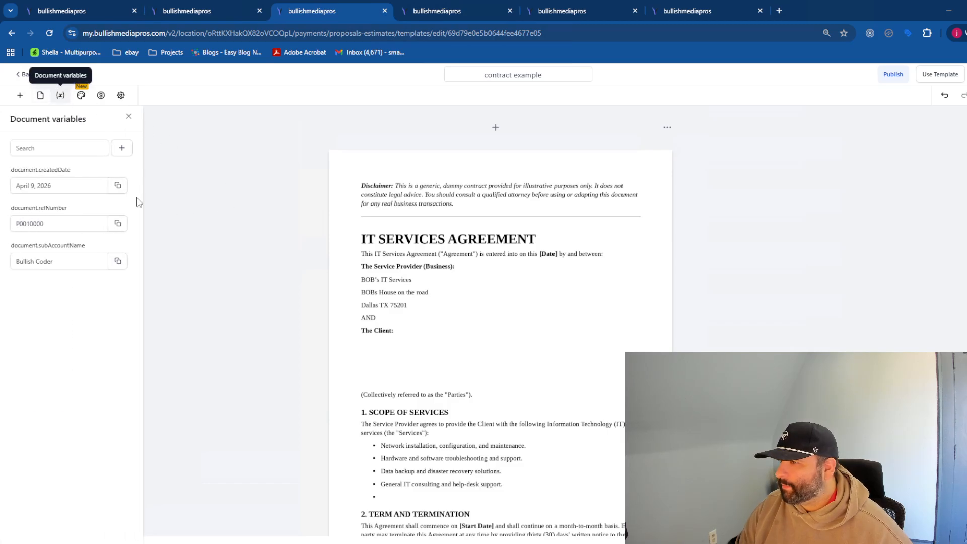
click(20, 95)
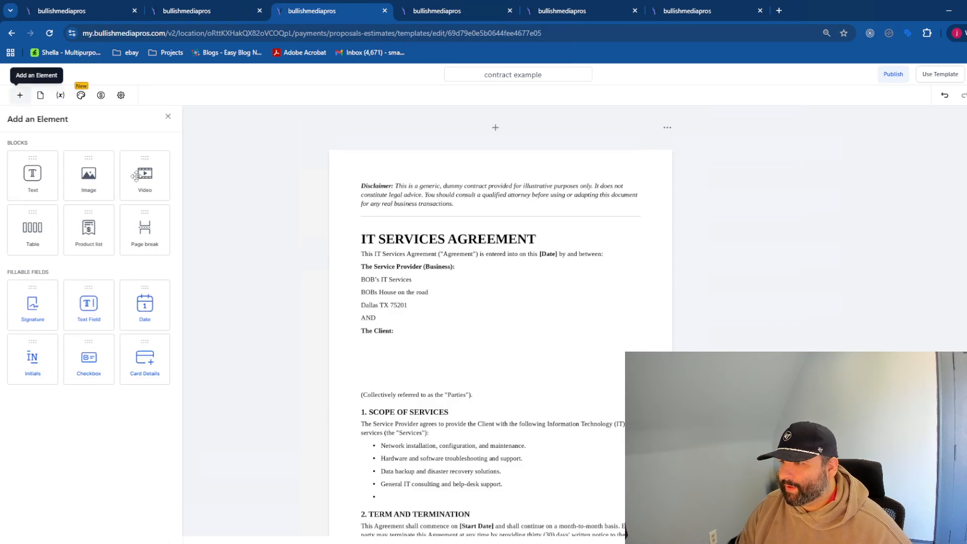
- Add a text block at the top of the document, delete it, and reopen the element list
drag(40, 175, 493, 219)
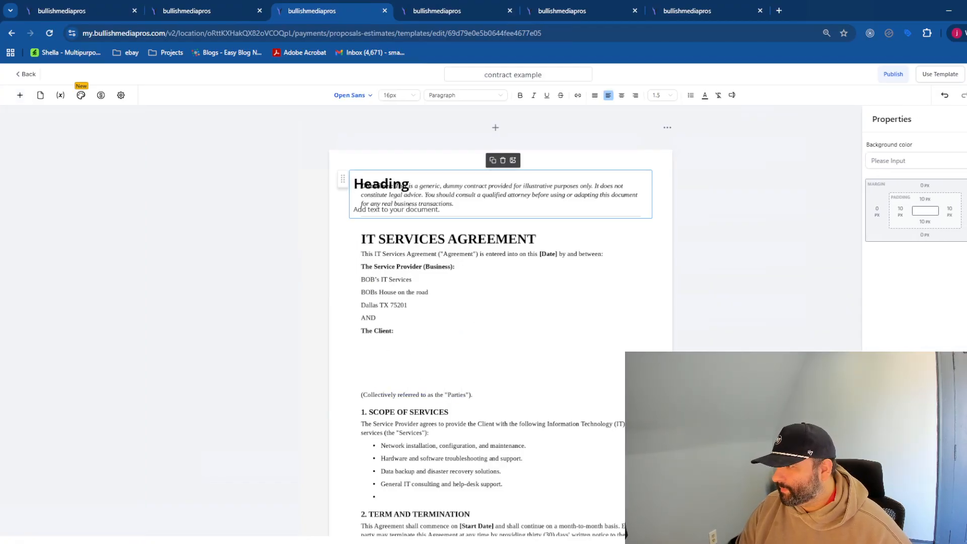
click(503, 160)
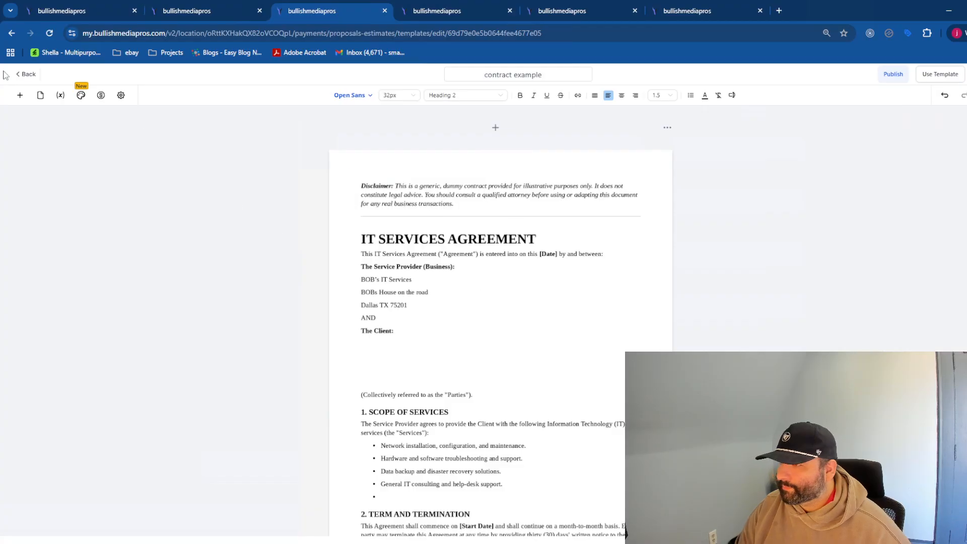
click(19, 95)
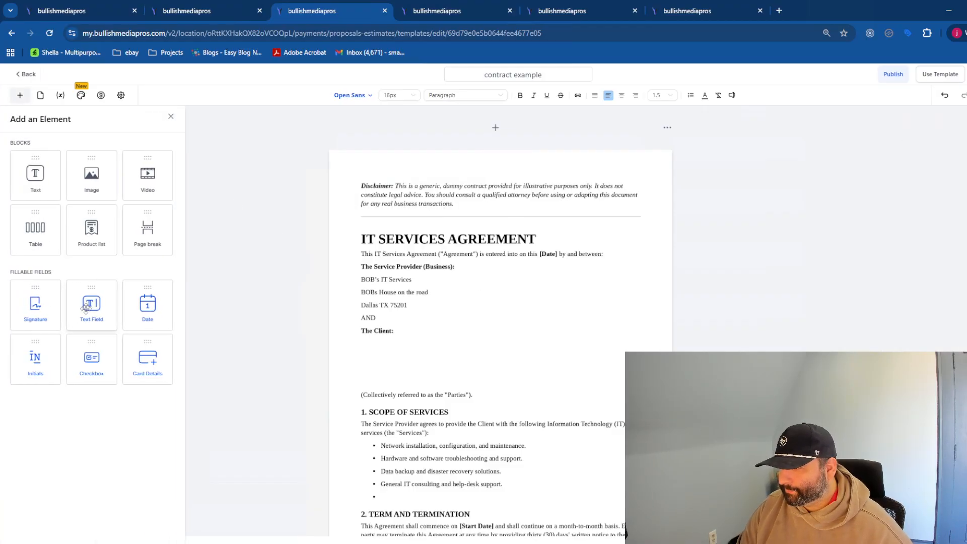
- Add a text field under The Client: and link it to the contact's First Name
drag(85, 308, 390, 354)
drag(373, 347, 395, 343)
drag(458, 351, 771, 324)
click(414, 347)
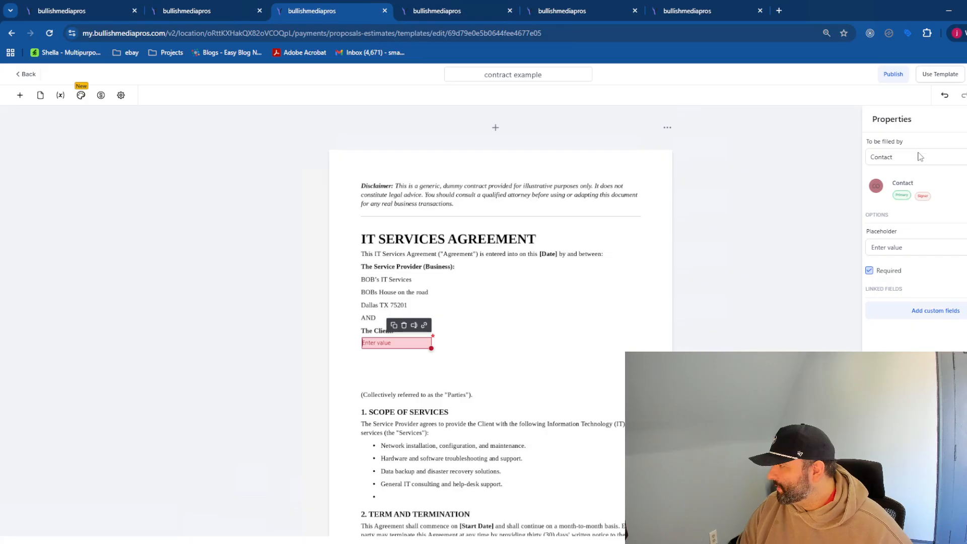
click(934, 318)
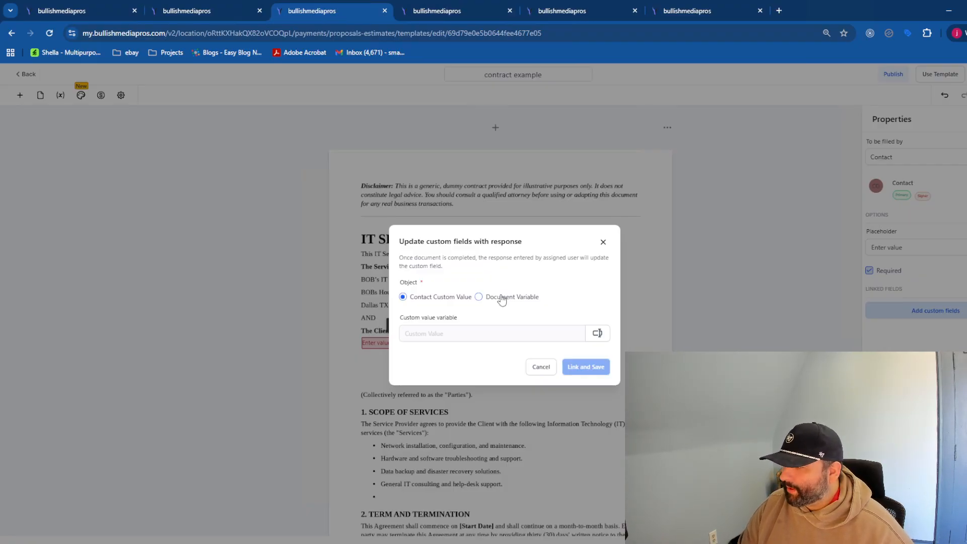
click(502, 298)
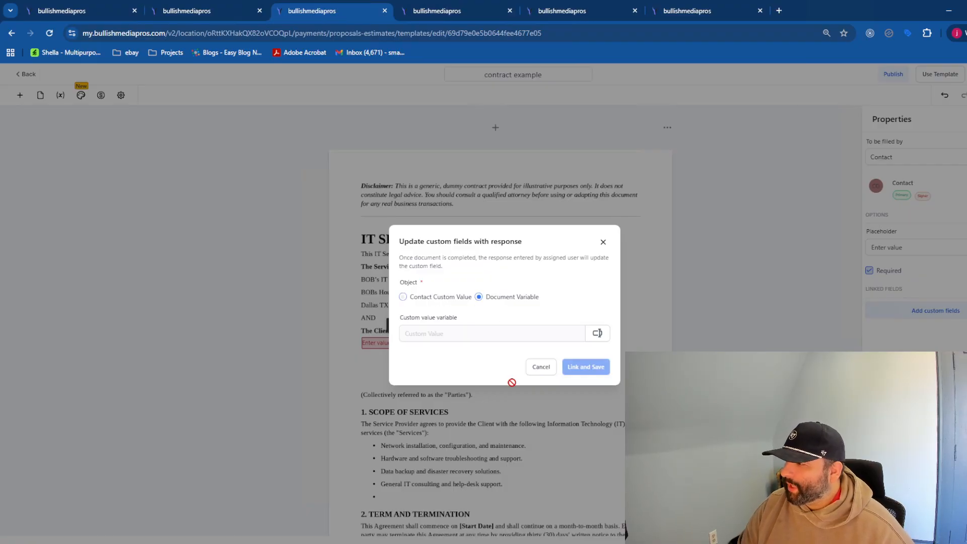
click(597, 333)
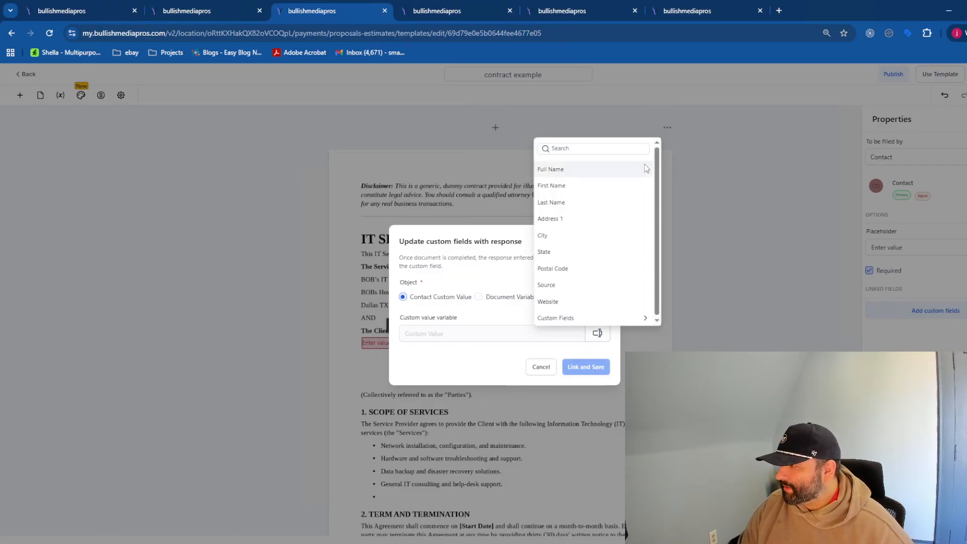
click(610, 187)
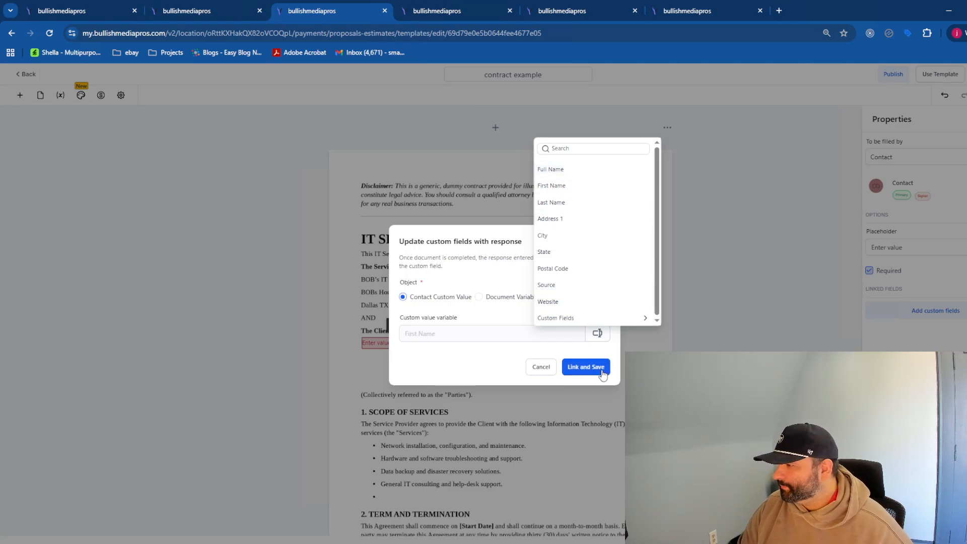
click(586, 367)
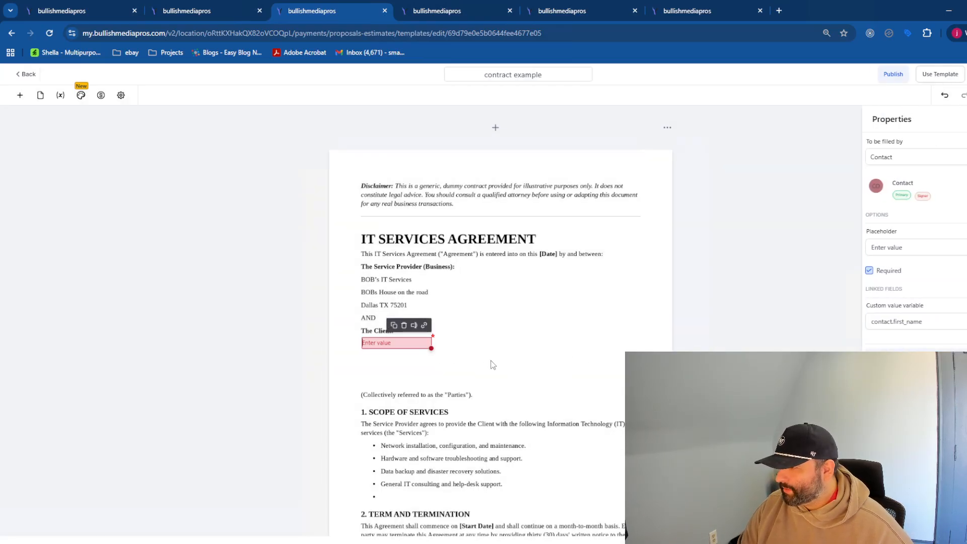
- Duplicate the field, place the copy to its right, and link it to Last Name
click(394, 326)
drag(400, 346, 480, 343)
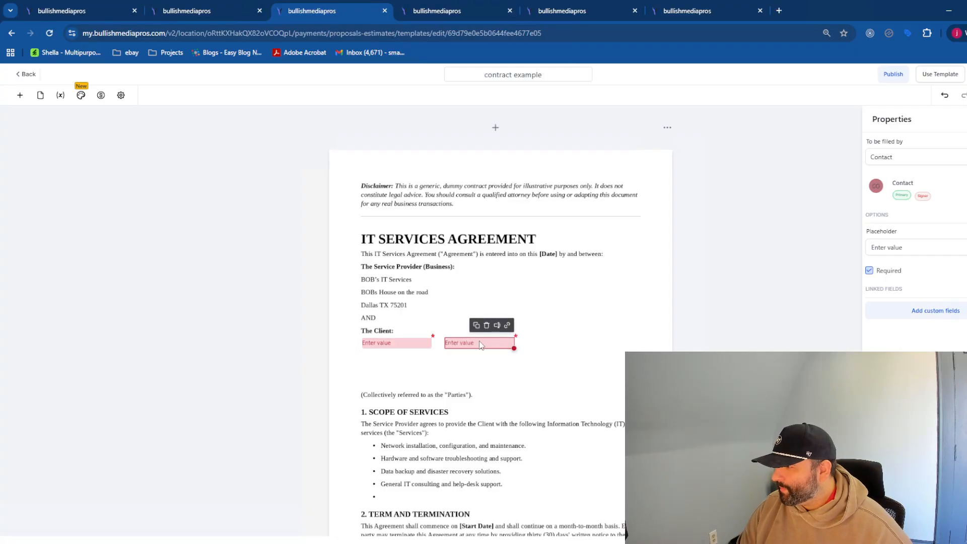
click(569, 398)
click(398, 343)
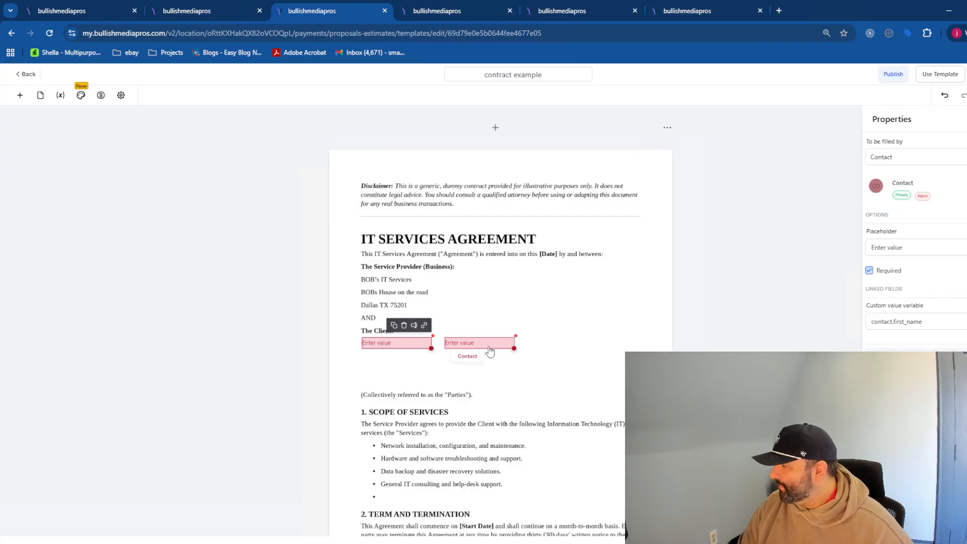
click(489, 351)
click(909, 311)
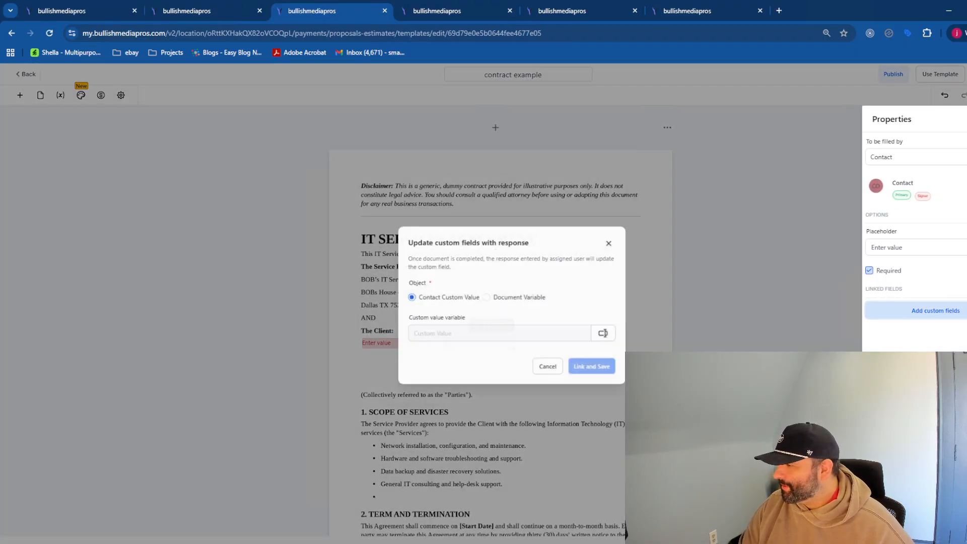
click(597, 333)
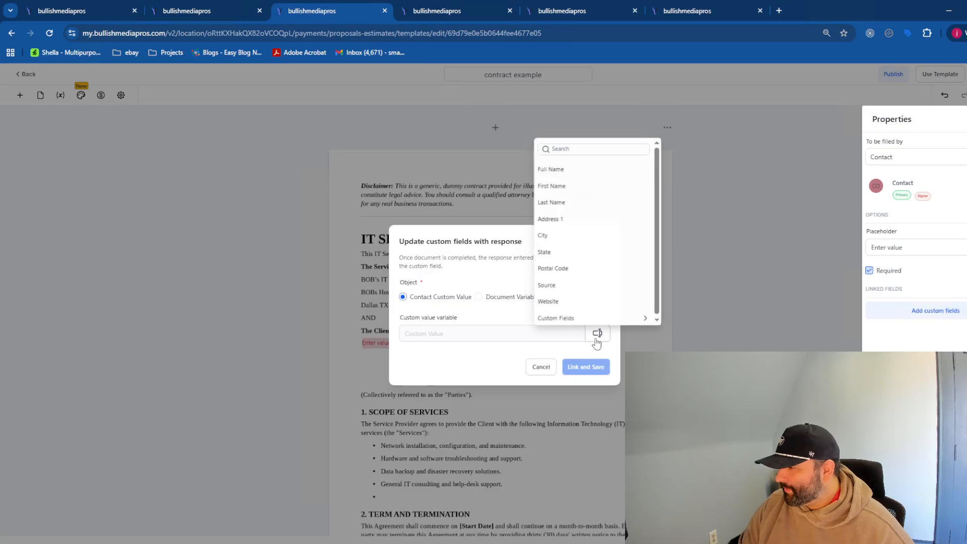
click(568, 202)
click(586, 367)
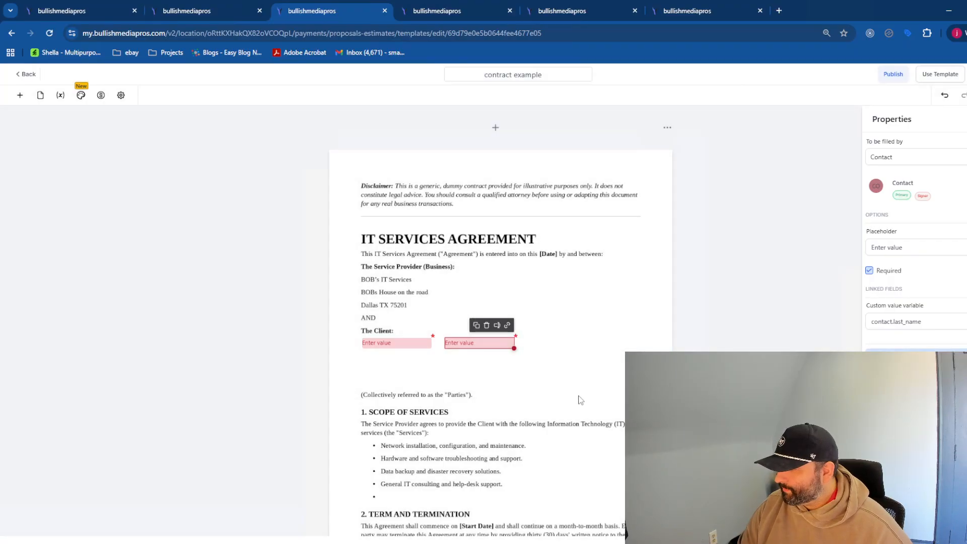
click(422, 377)
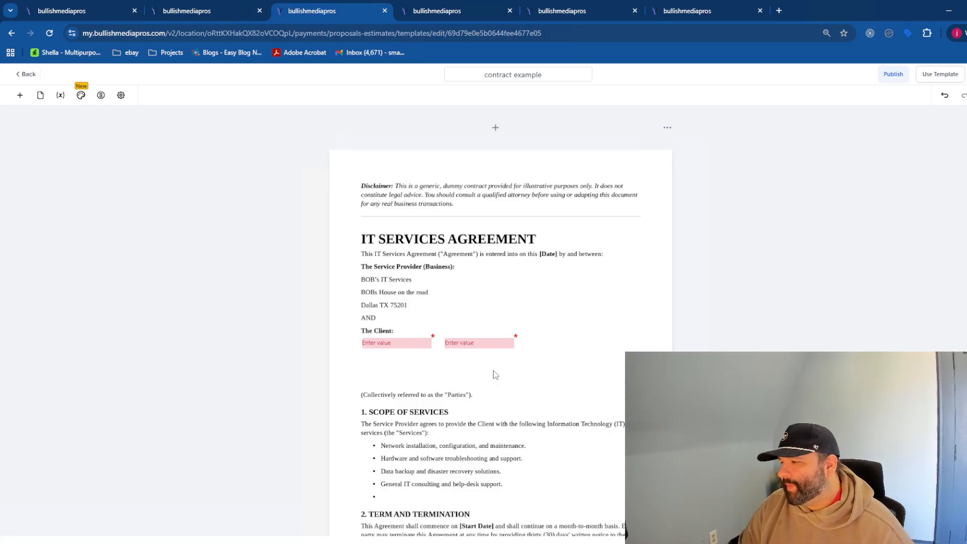
- Drop a Signature field onto the service provider's signature line
scroll(493, 348, down, 2)
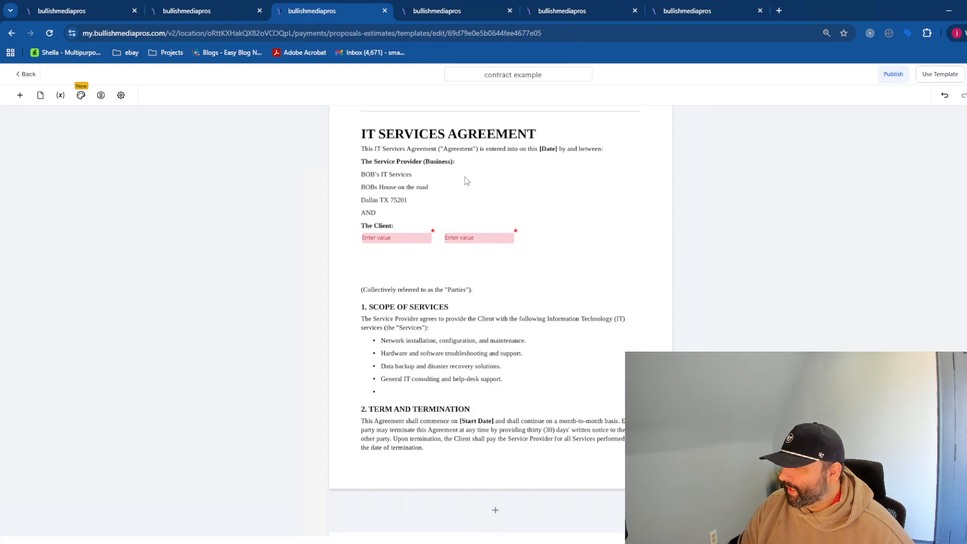
scroll(570, 378, down, 15)
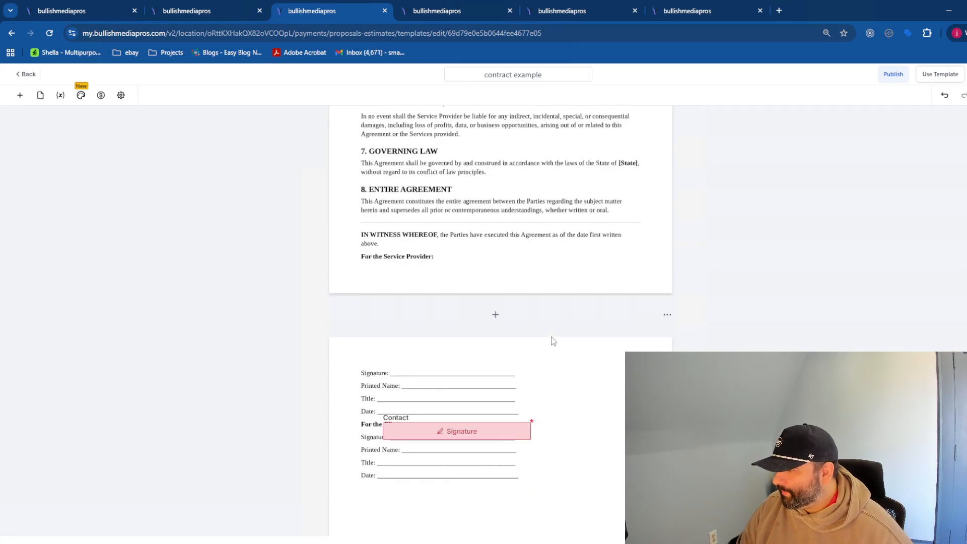
scroll(551, 337, up, 8)
scroll(547, 339, down, 9)
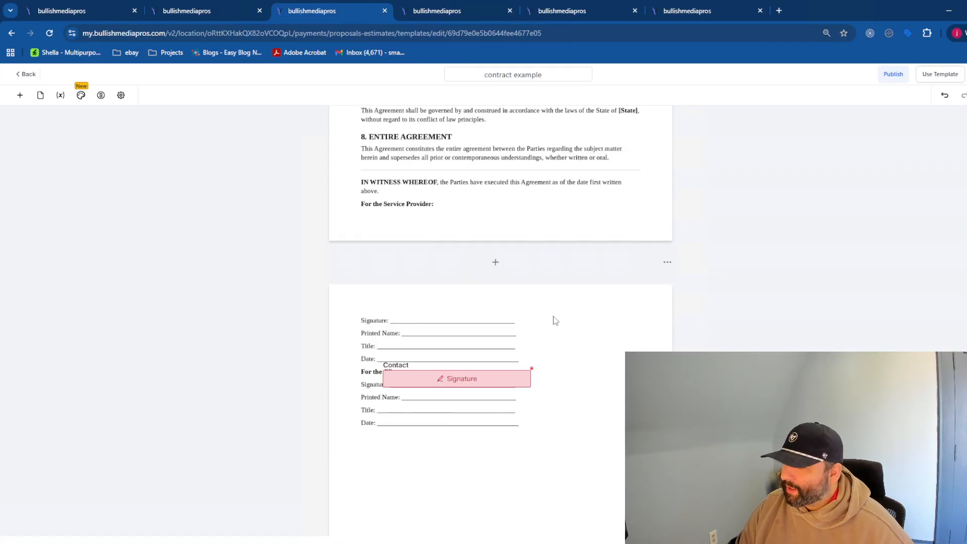
click(20, 95)
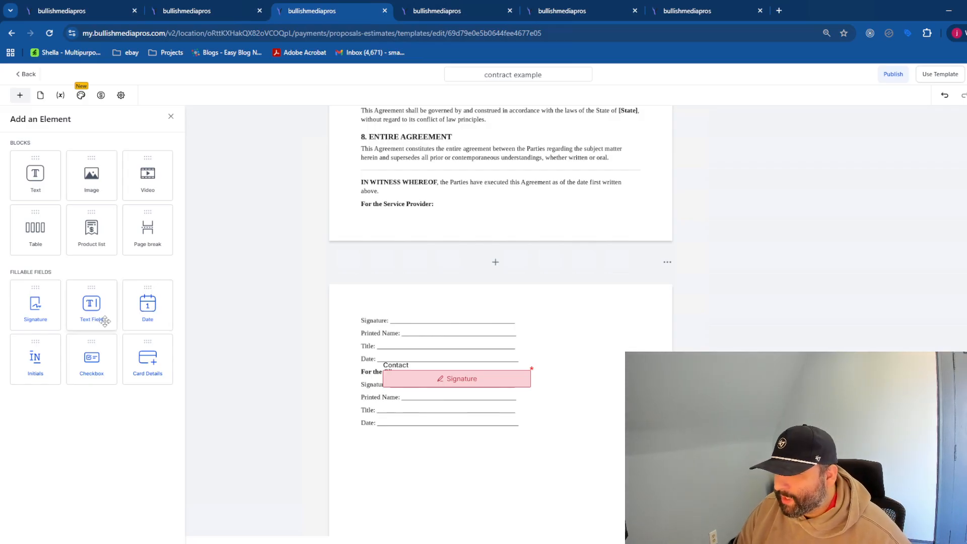
mouse_move(46, 303)
mouse_down()
mouse_move(428, 304)
mouse_move(402, 318)
mouse_move(532, 319)
mouse_up()
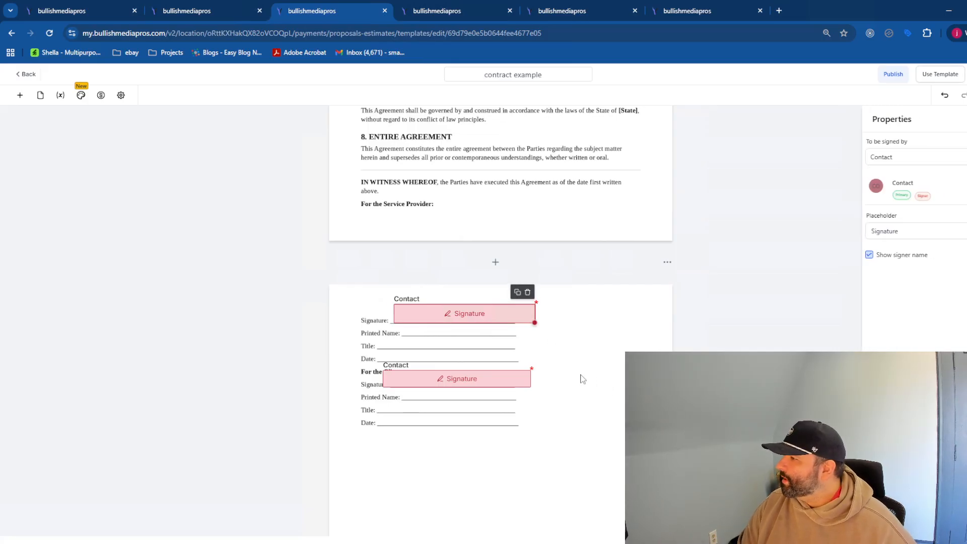
- Compare both signature fields, then open the provider field's 'To be signed by' options
scroll(578, 378, up, 15)
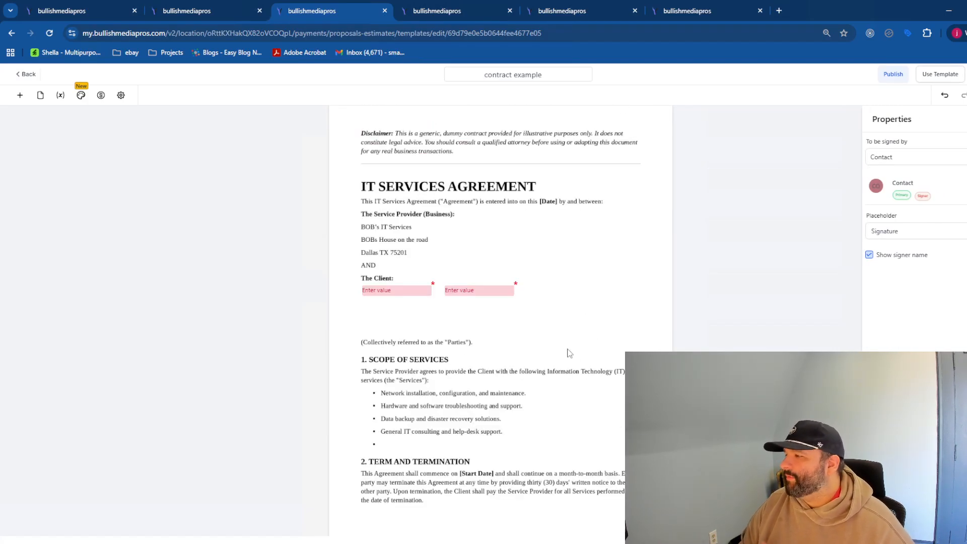
scroll(464, 272, down, 3)
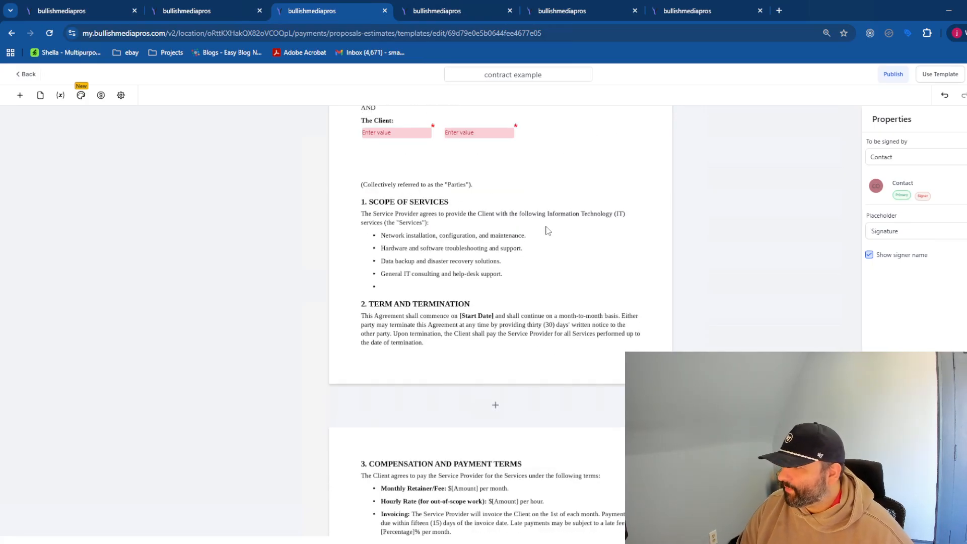
scroll(485, 403, down, 5)
scroll(480, 382, down, 5)
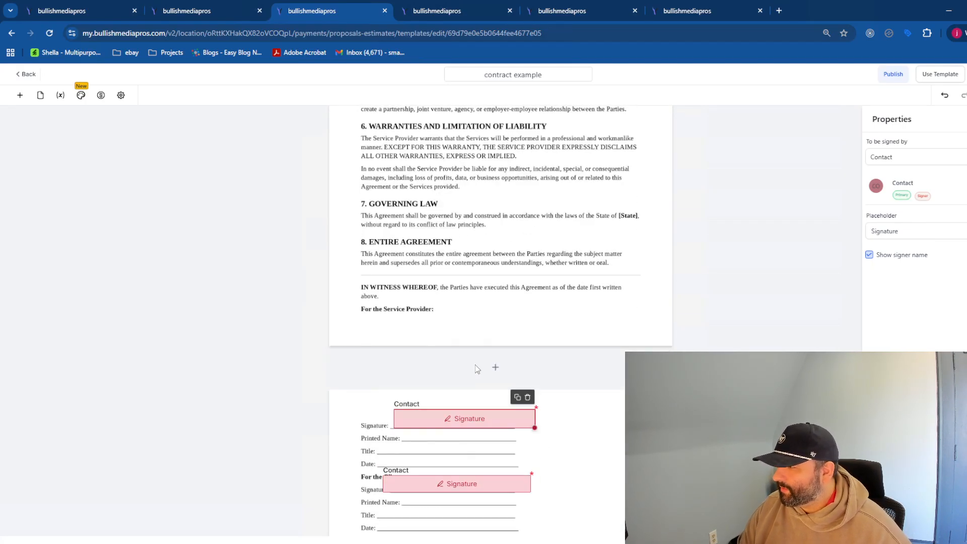
scroll(468, 367, down, 3)
click(514, 386)
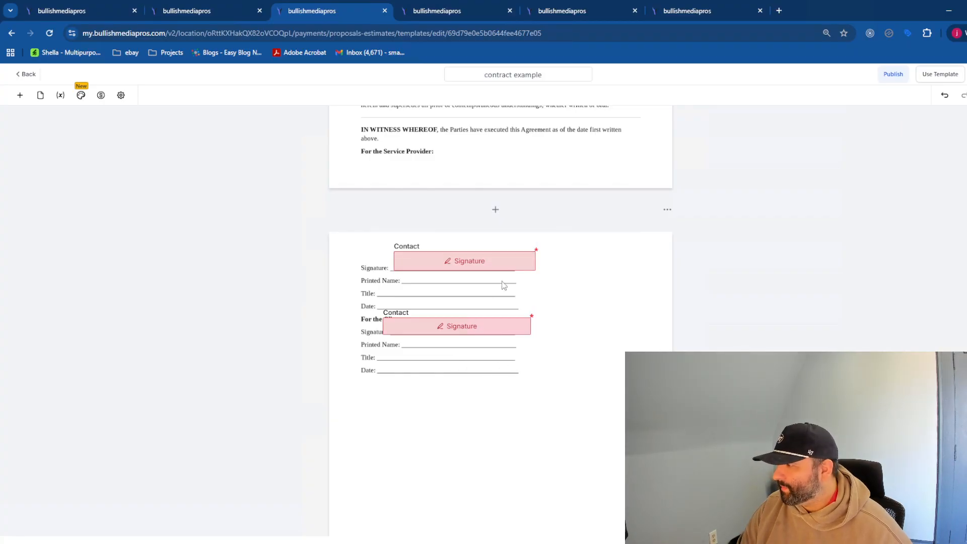
click(503, 263)
click(496, 330)
click(500, 333)
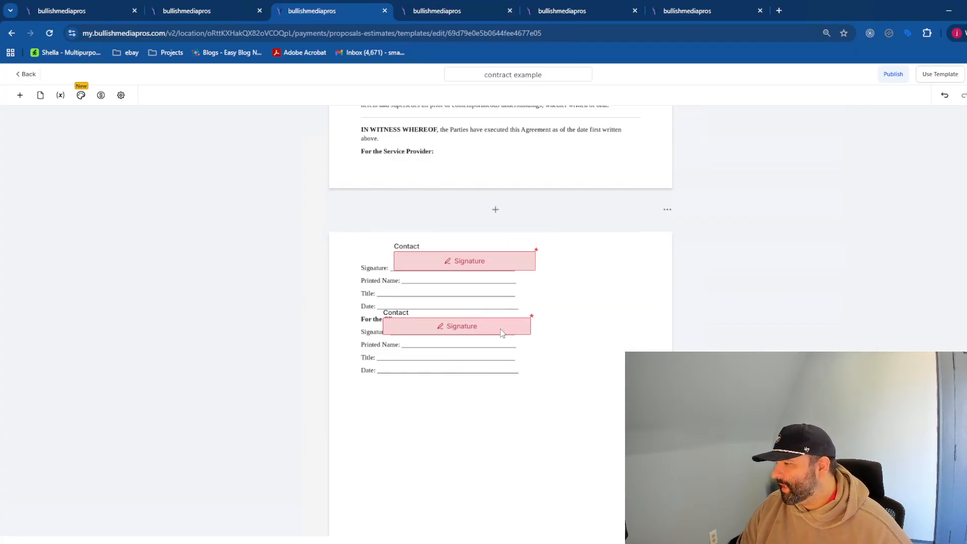
click(528, 262)
click(959, 158)
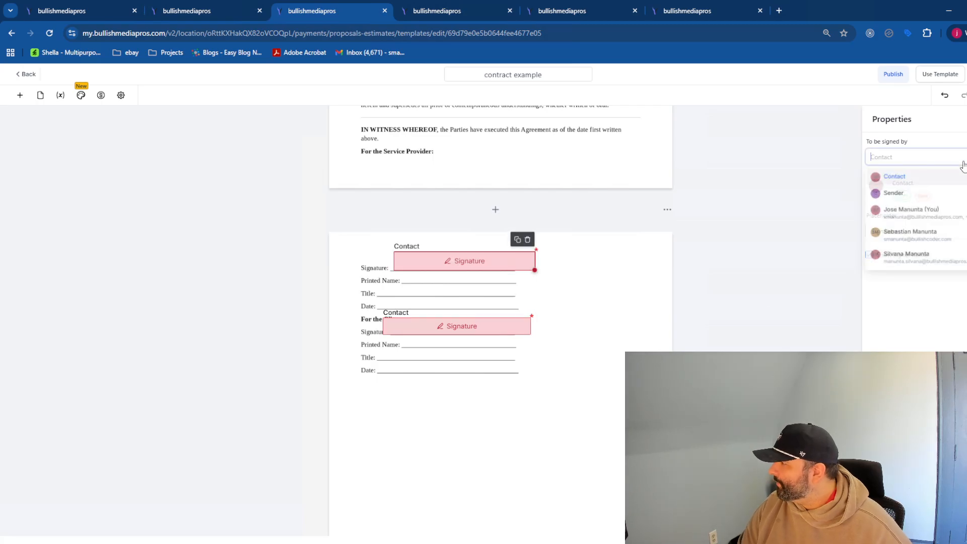
- Assign the provider's signature field to Sender and confirm the client's field stays Contact
click(954, 196)
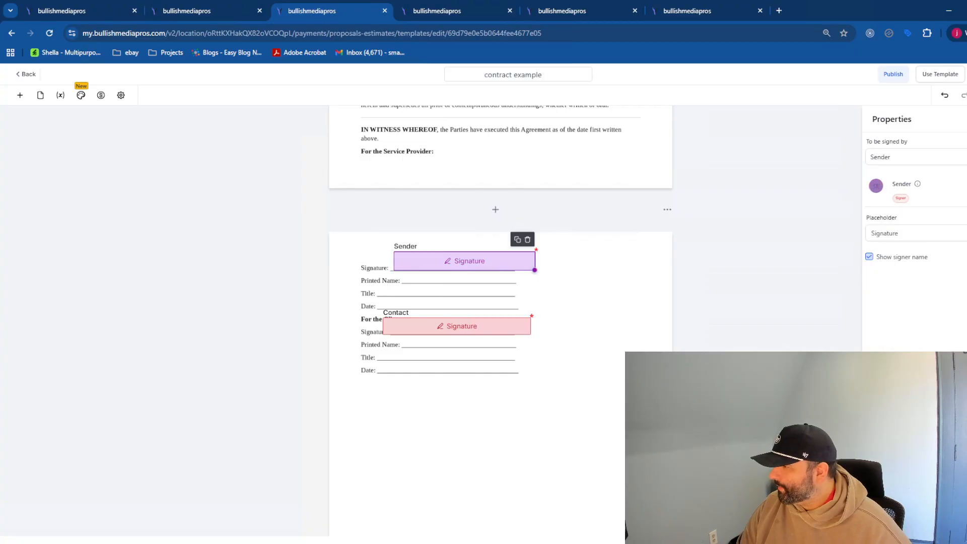
click(488, 330)
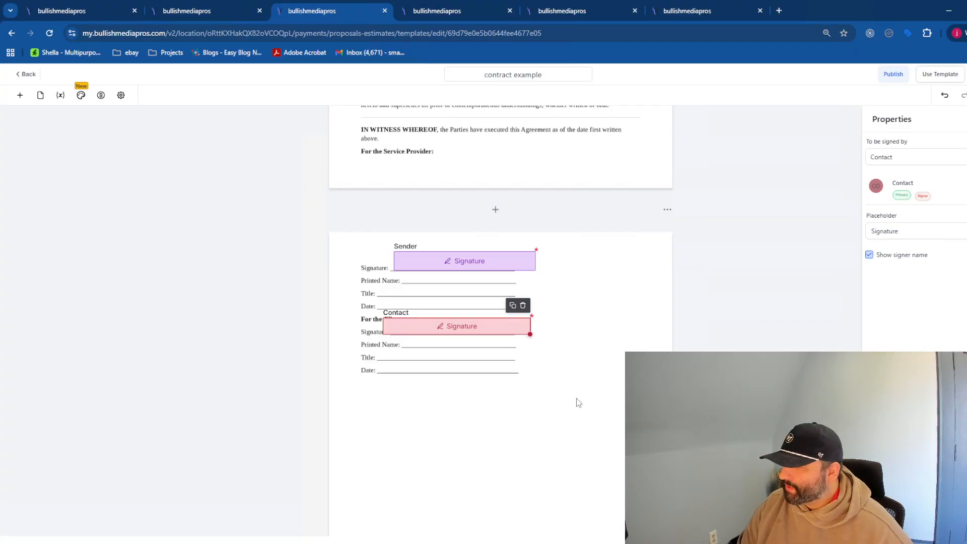
scroll(471, 375, up, 1)
scroll(544, 344, up, 15)
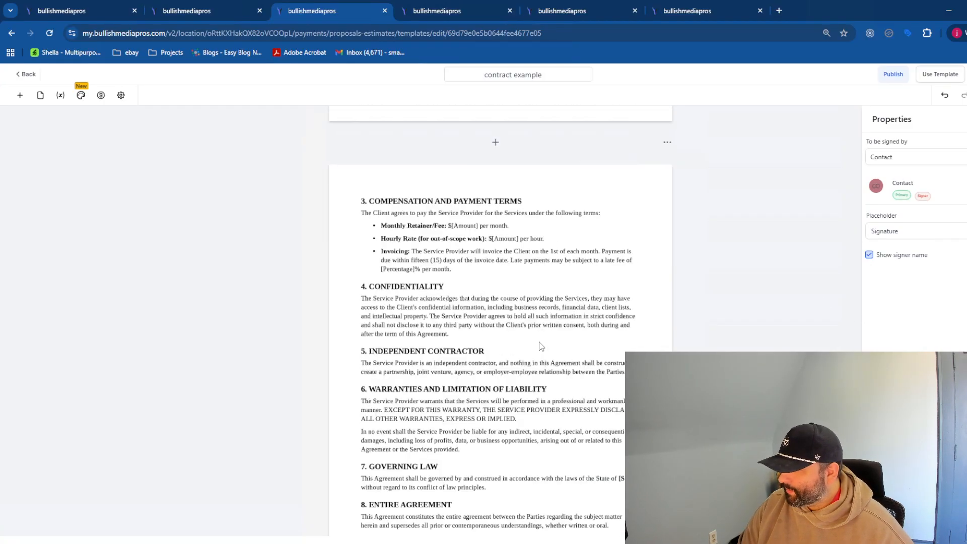
scroll(636, 250, up, 1)
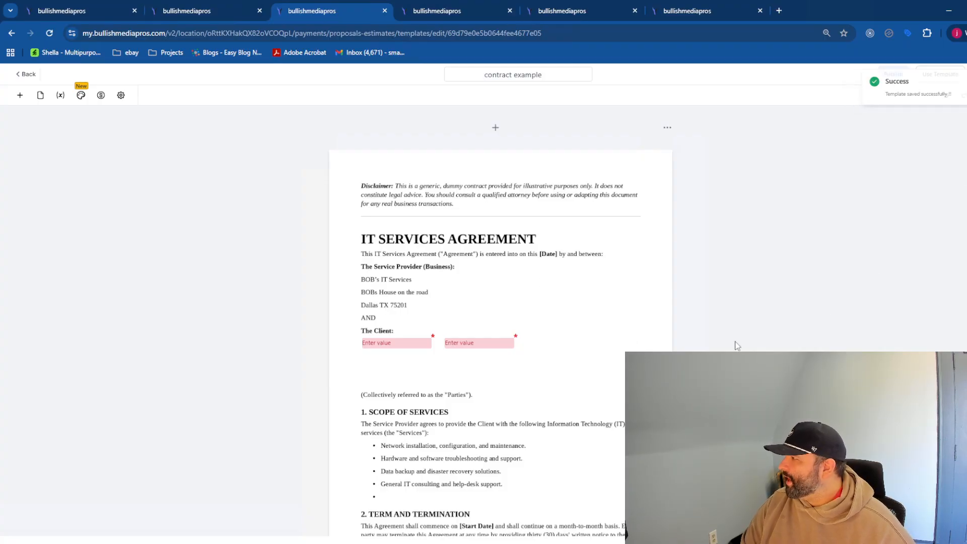
scroll(417, 314, down, 8)
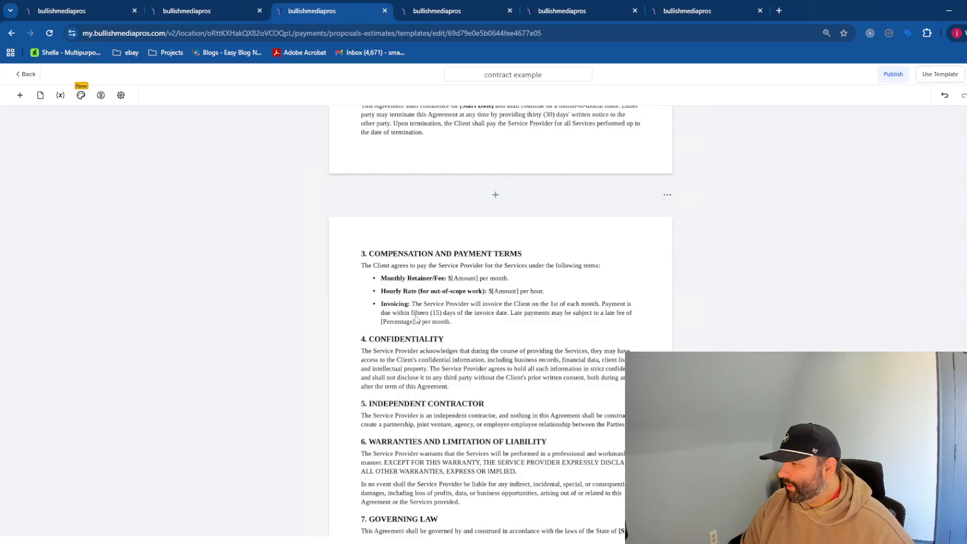
scroll(417, 322, down, 3)
scroll(417, 321, down, 2)
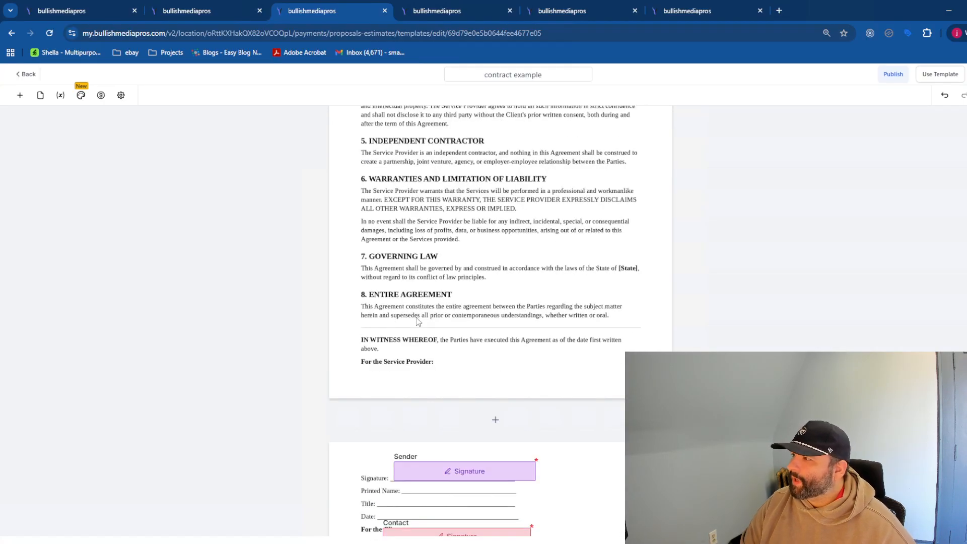
scroll(454, 337, up, 14)
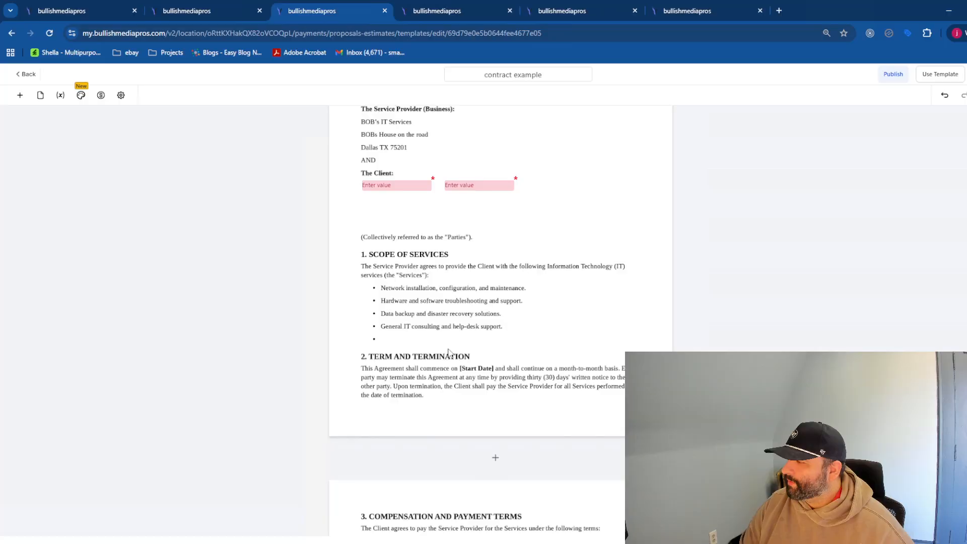
- Check the Send Documents & Contracts action in the 2026 Contracts workflow, then reload Contacts
click(207, 14)
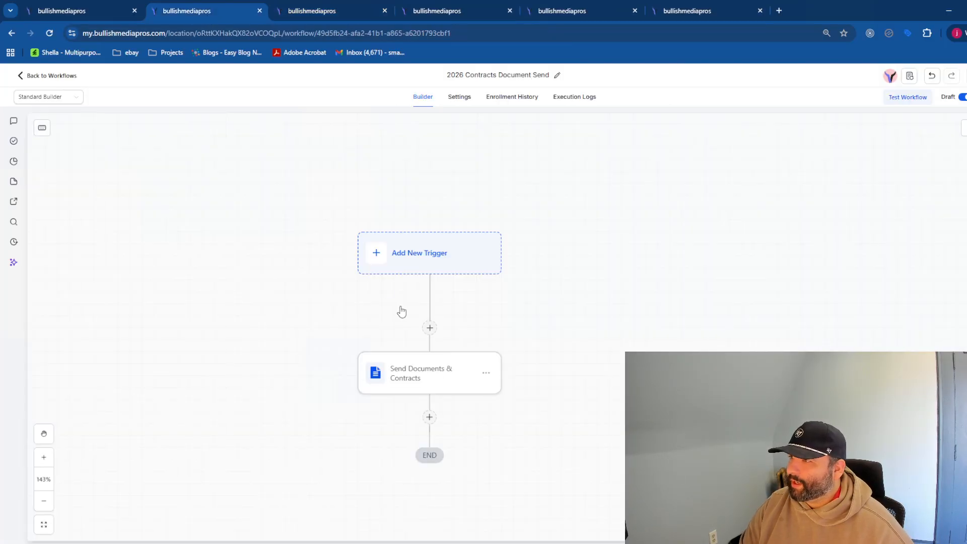
click(78, 13)
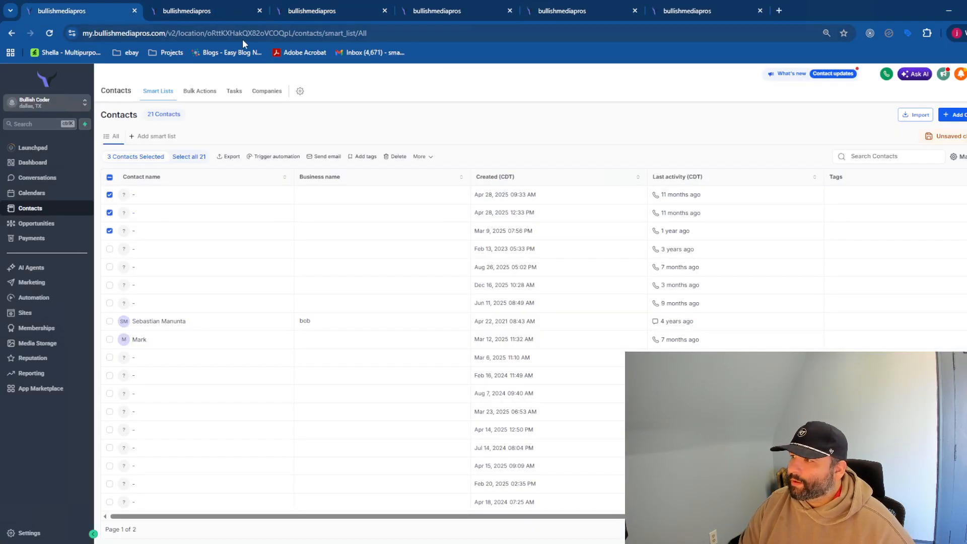
click(208, 16)
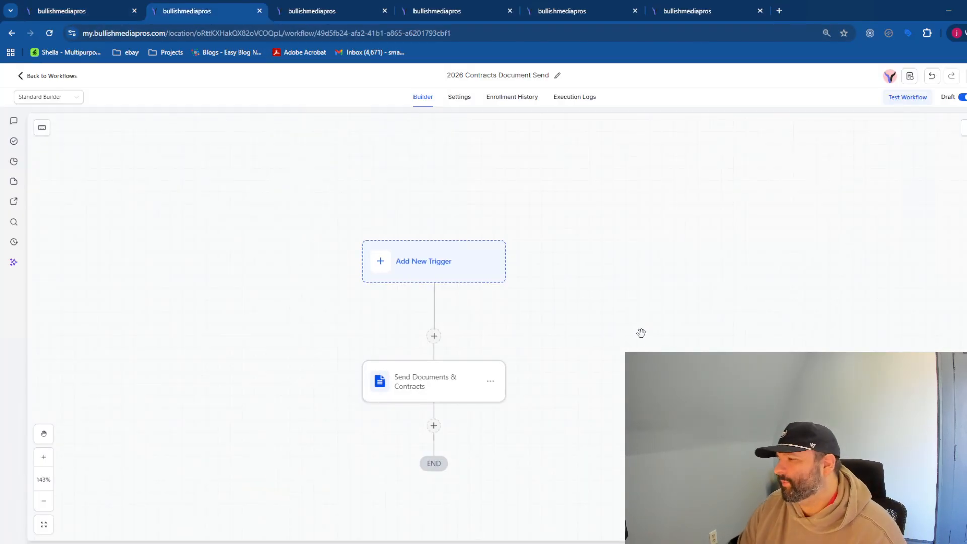
click(394, 396)
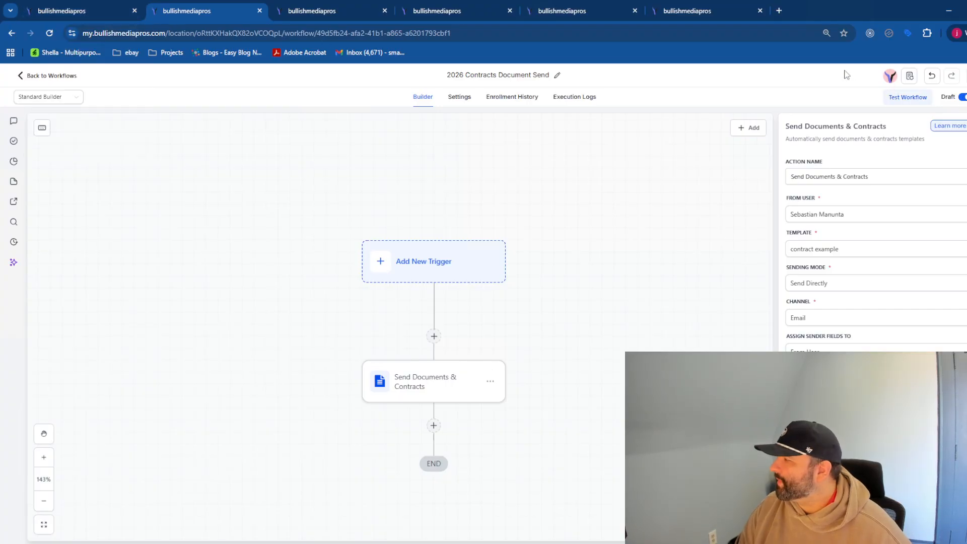
click(95, 19)
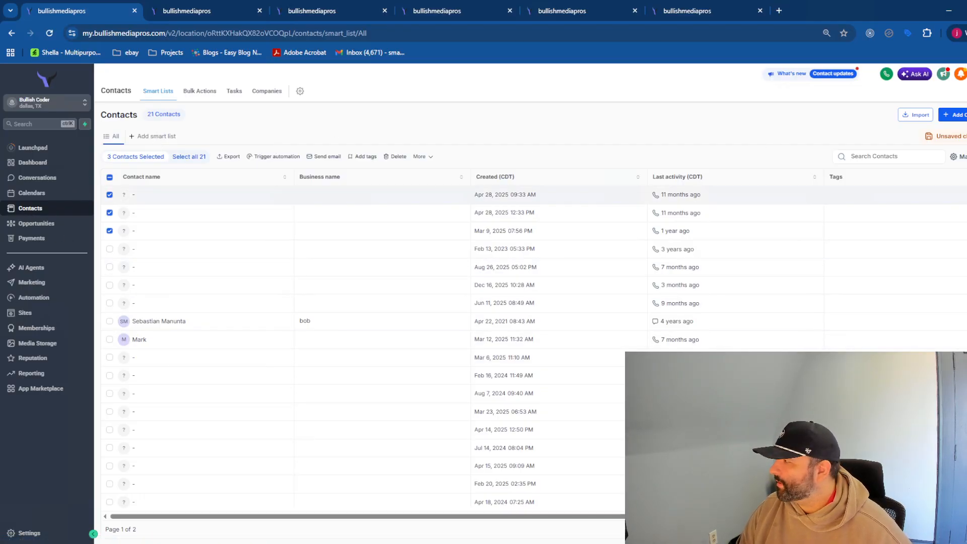
key(F5)
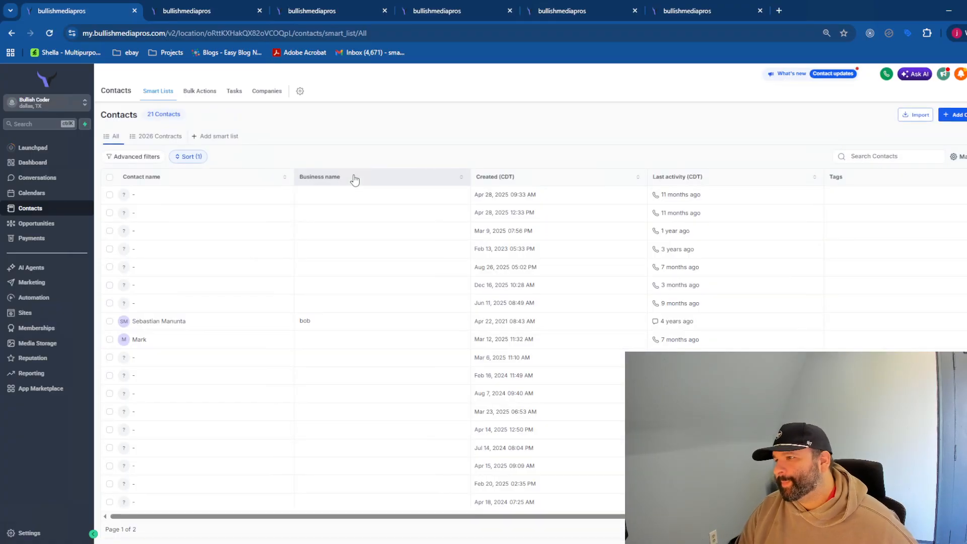
- Inspect the filter settings behind the 2026 Contracts smart list
click(164, 139)
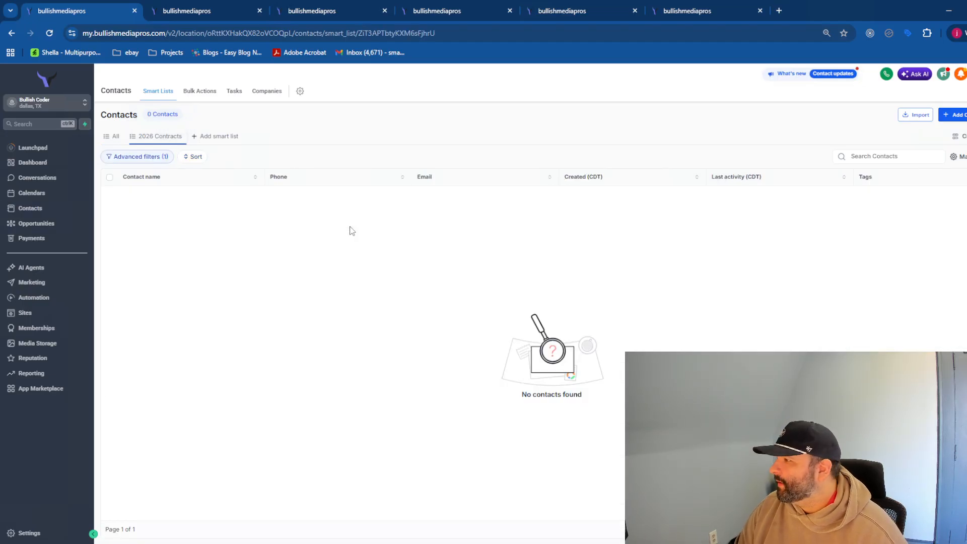
click(168, 158)
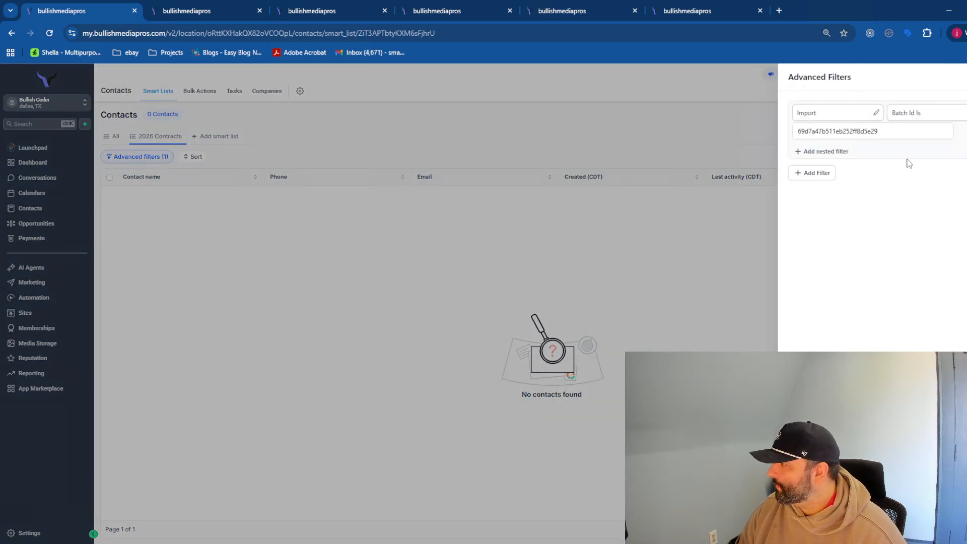
click(640, 203)
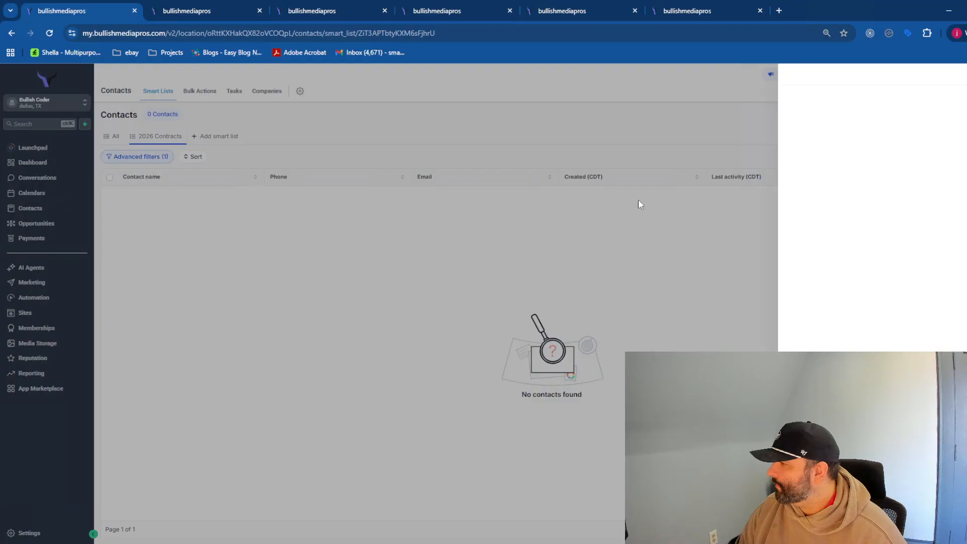
click(115, 136)
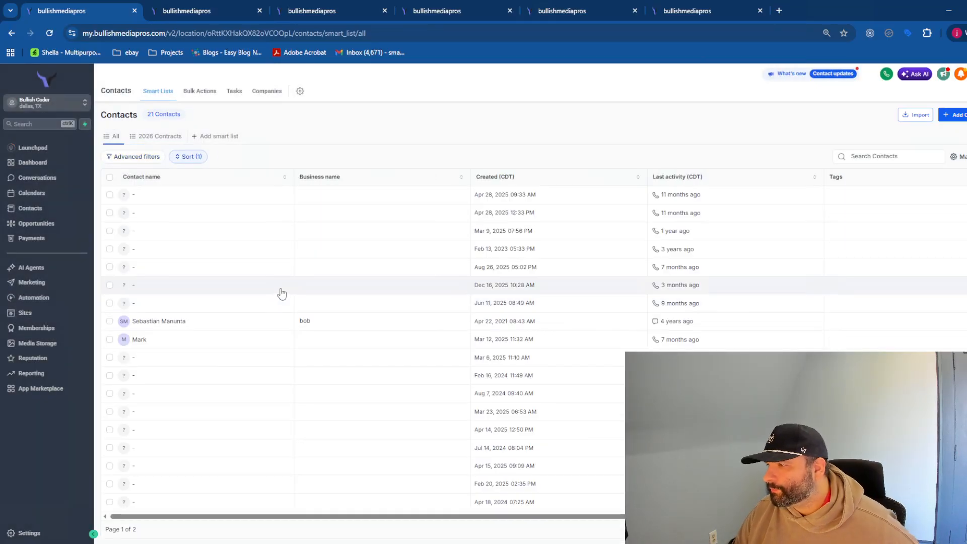
- Remove the phone sort from All contacts and review the 2026 Contracts filter again
scroll(291, 324, down, 3)
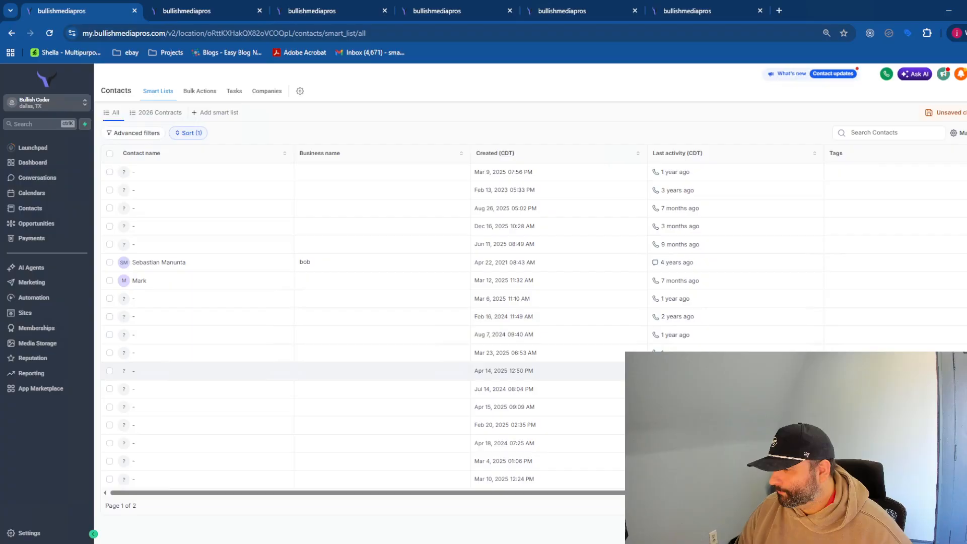
click(922, 506)
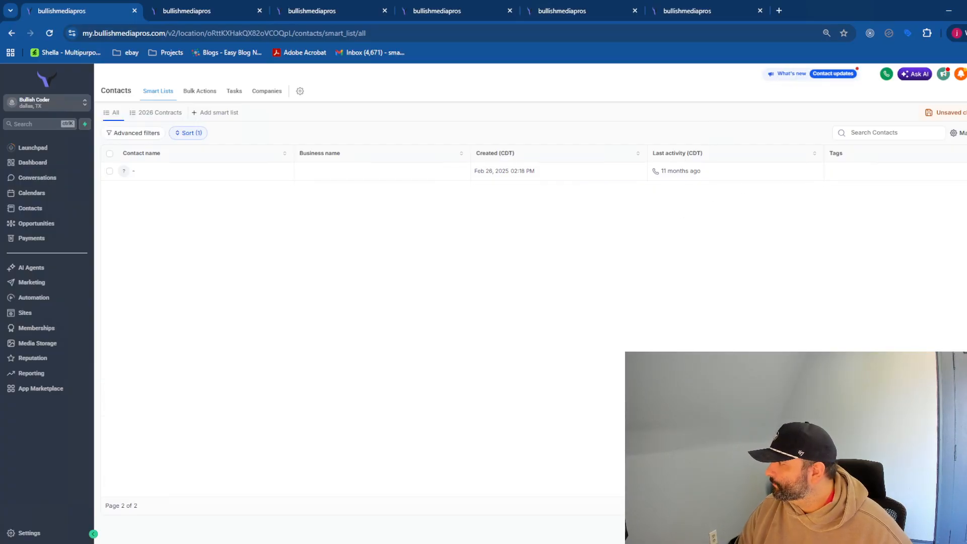
scroll(600, 250, up, 2)
click(183, 157)
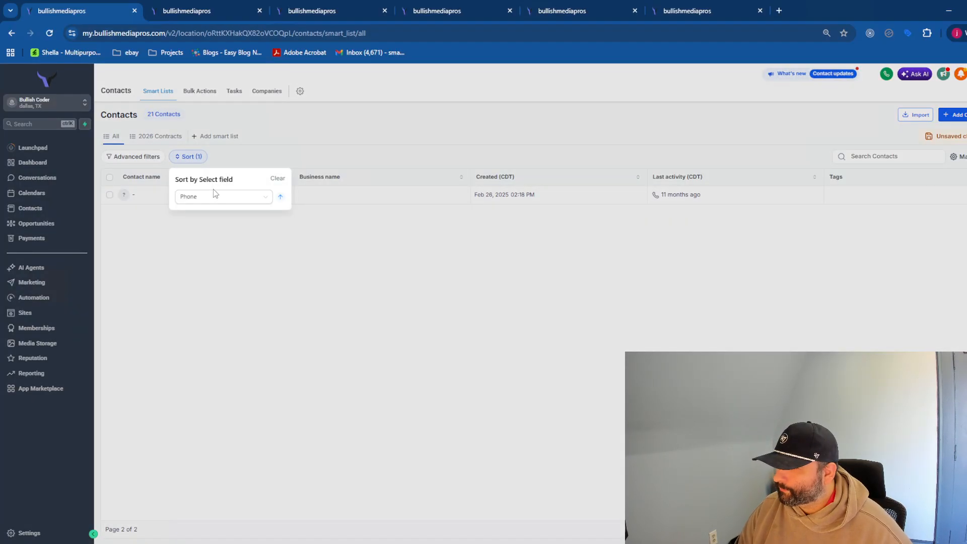
click(277, 178)
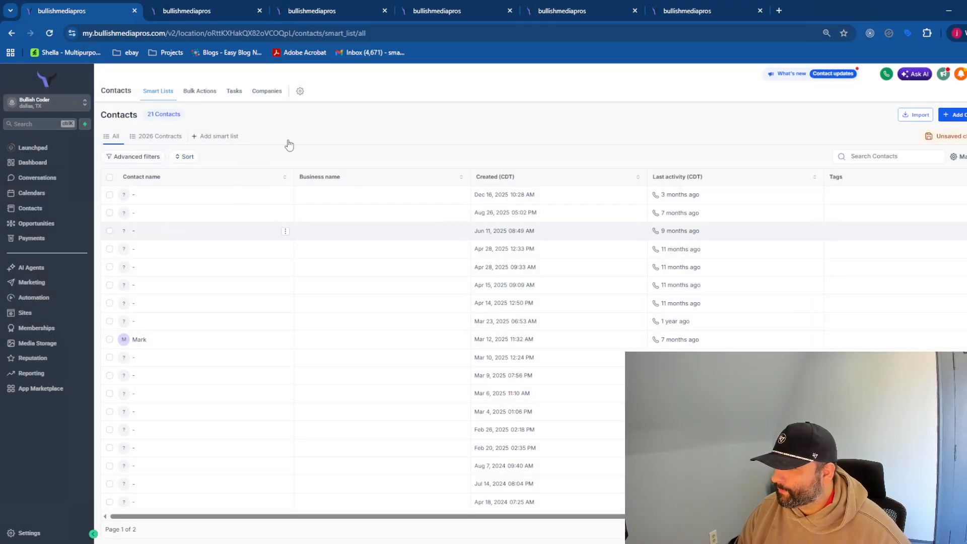
click(152, 137)
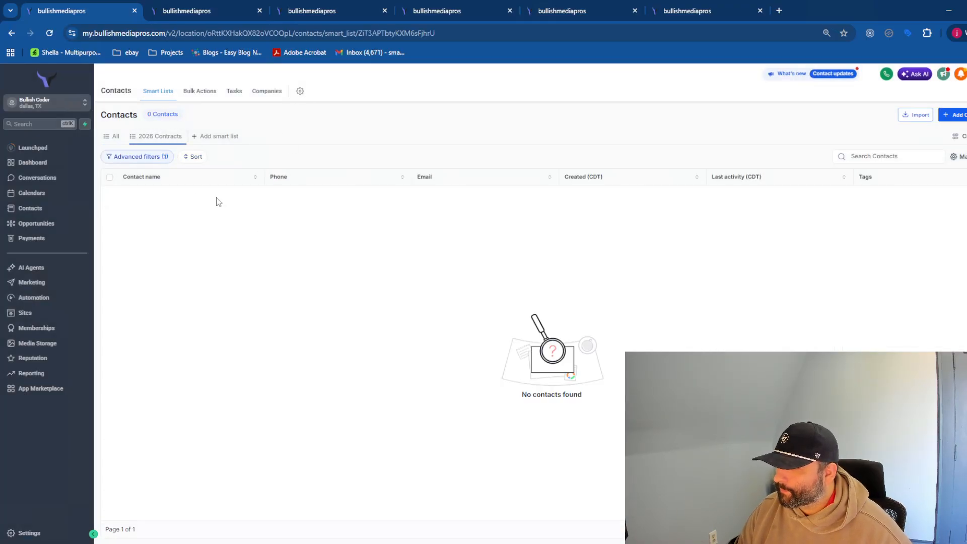
click(148, 157)
click(699, 244)
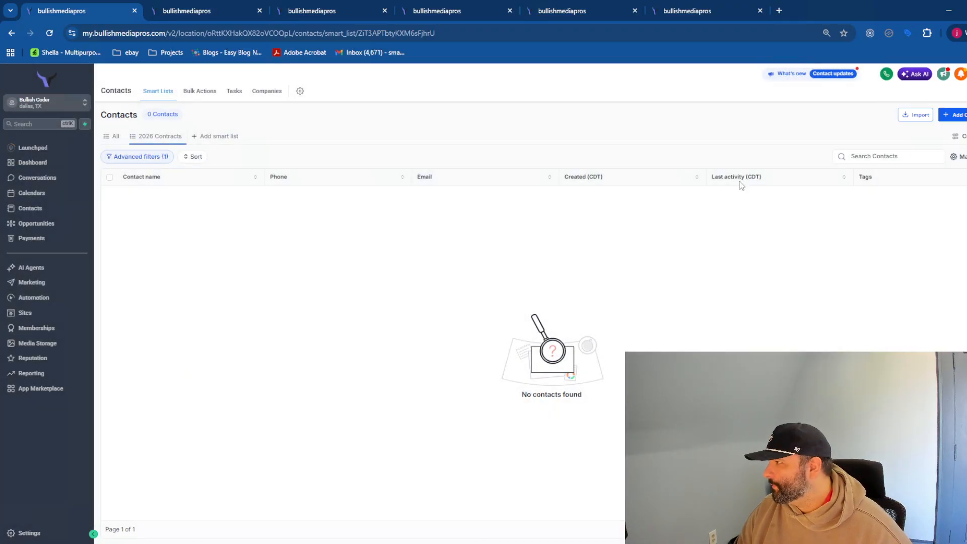
- Open the 2026 1 contracts smart list and select all 50 contacts
mouse_move(632, 1)
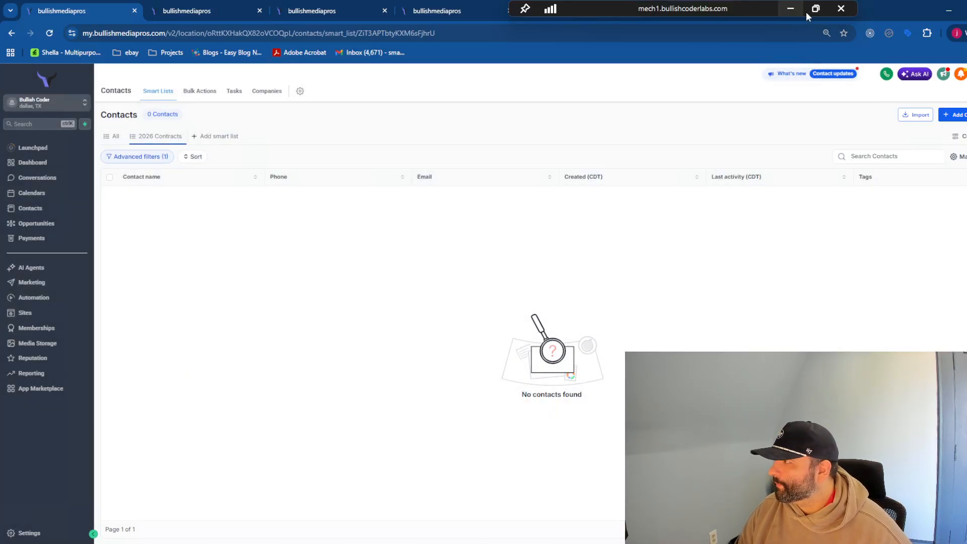
click(790, 8)
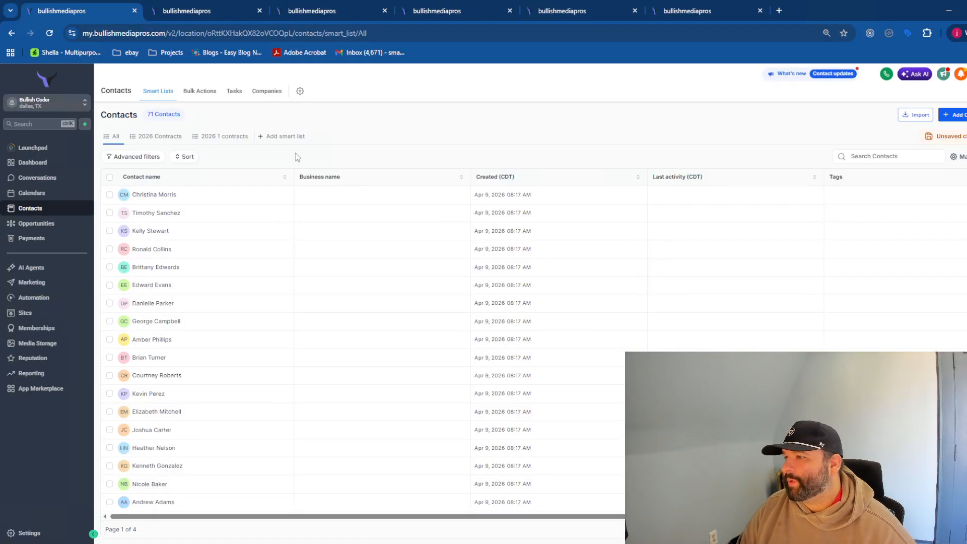
click(224, 136)
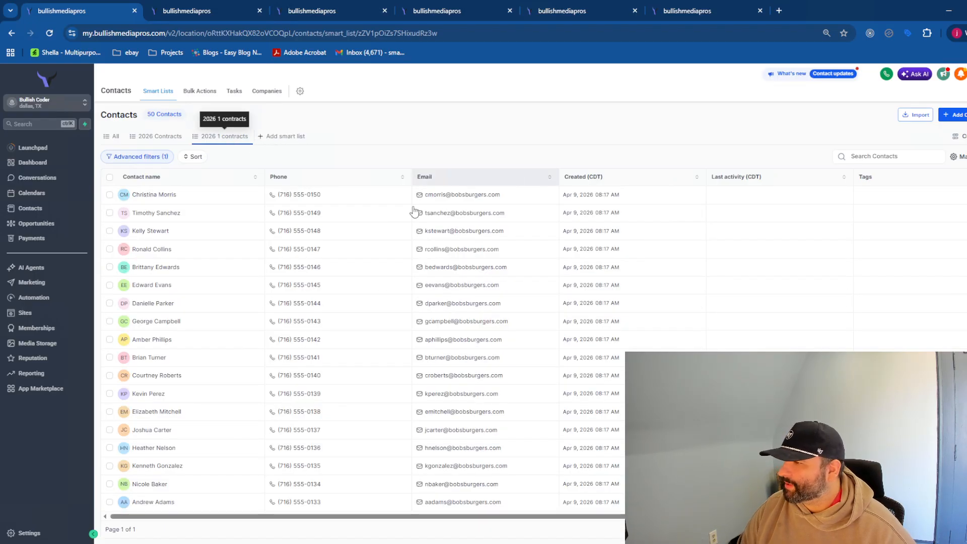
click(110, 178)
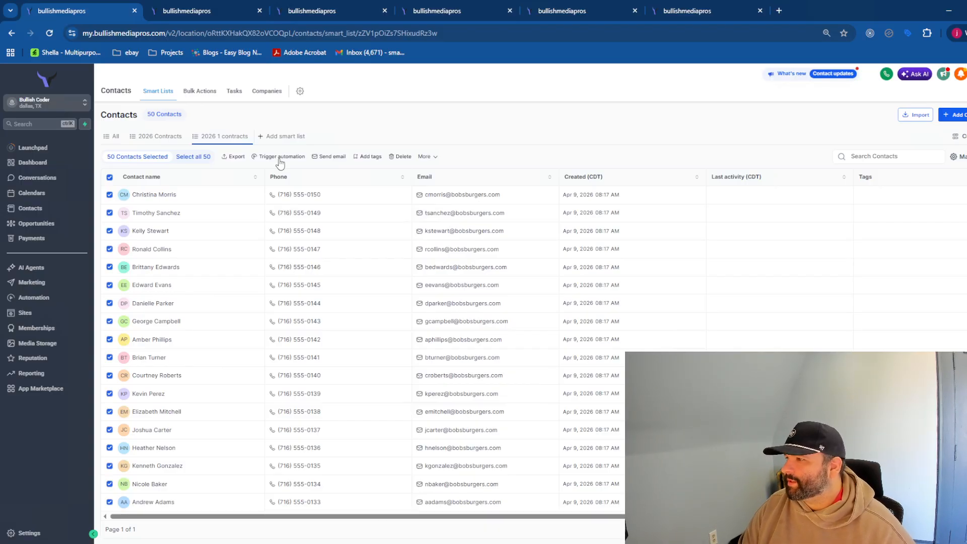
click(280, 157)
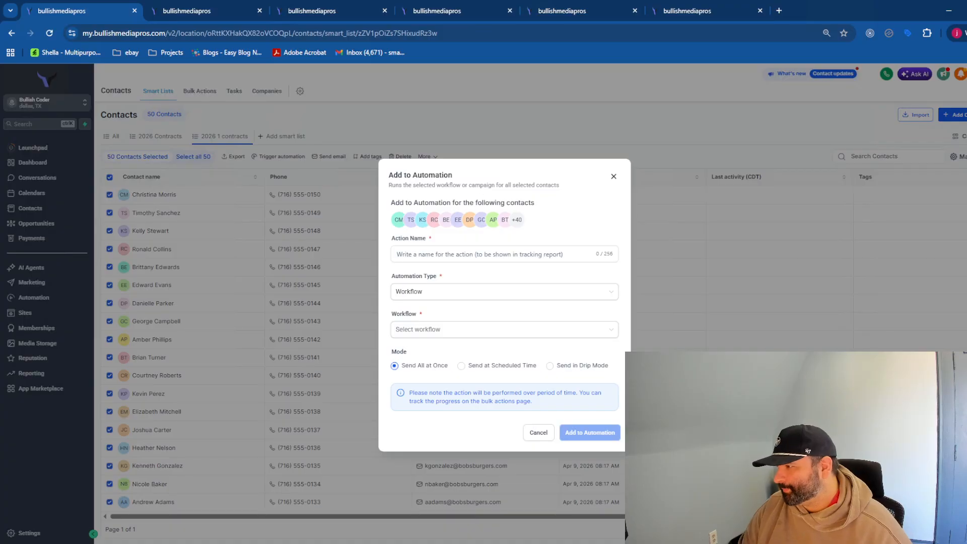
click(479, 254)
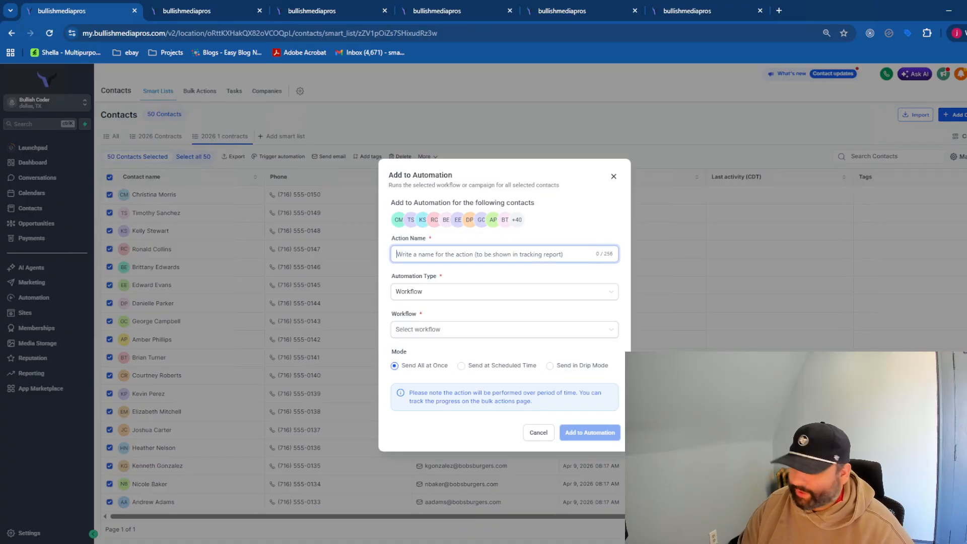
click(547, 433)
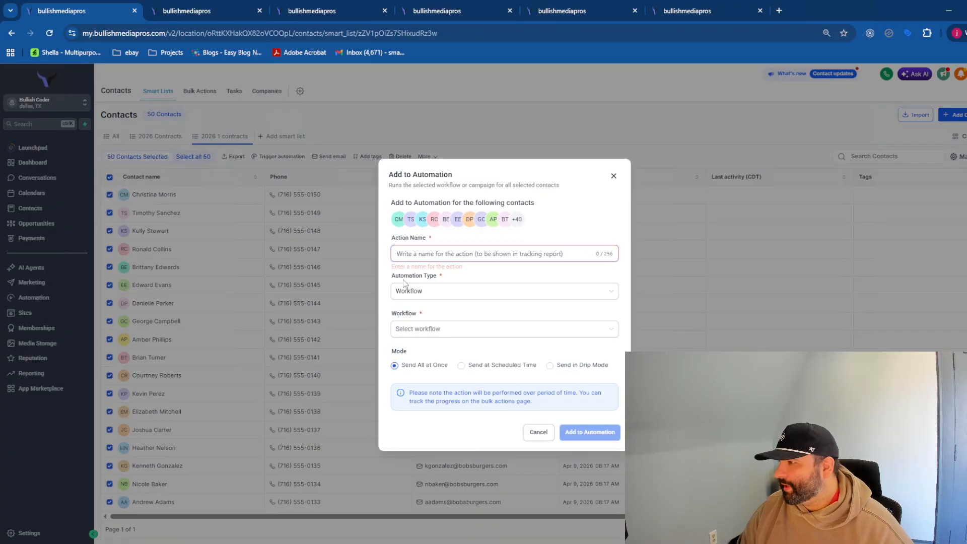
click(292, 158)
click(500, 248)
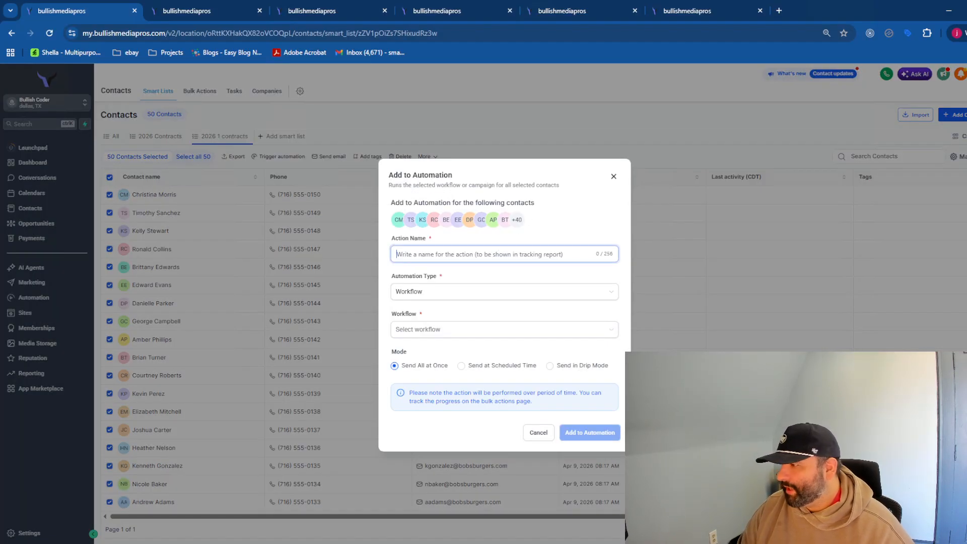
text(send contracts)
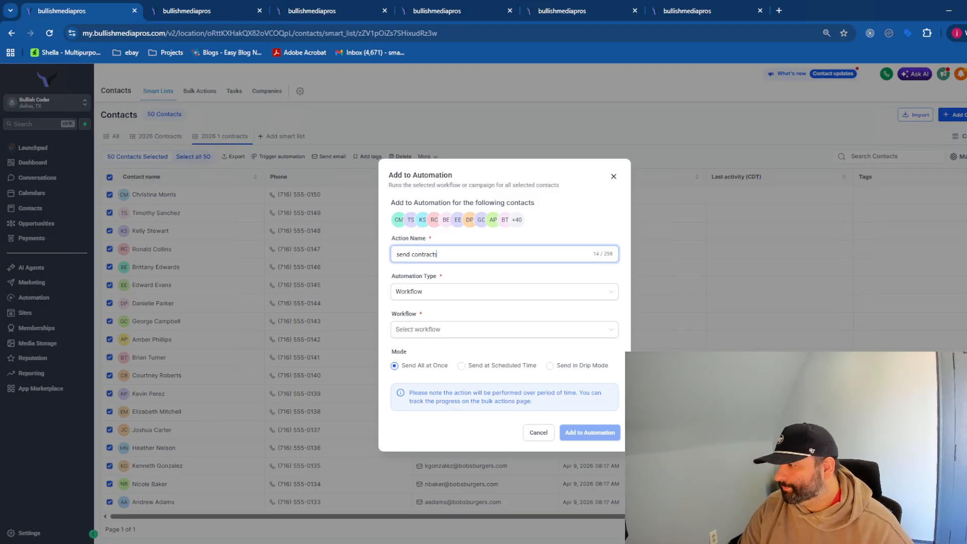
click(451, 329)
click(435, 353)
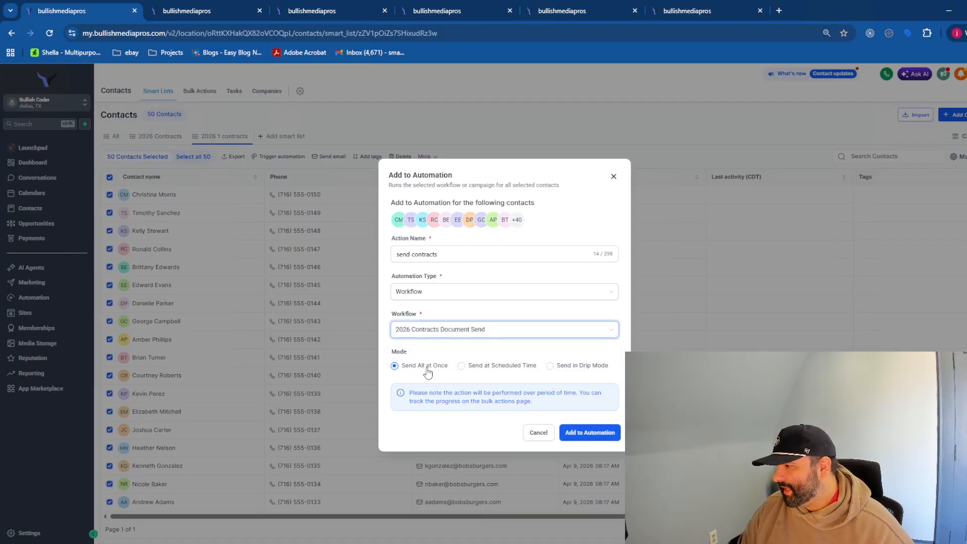
click(550, 367)
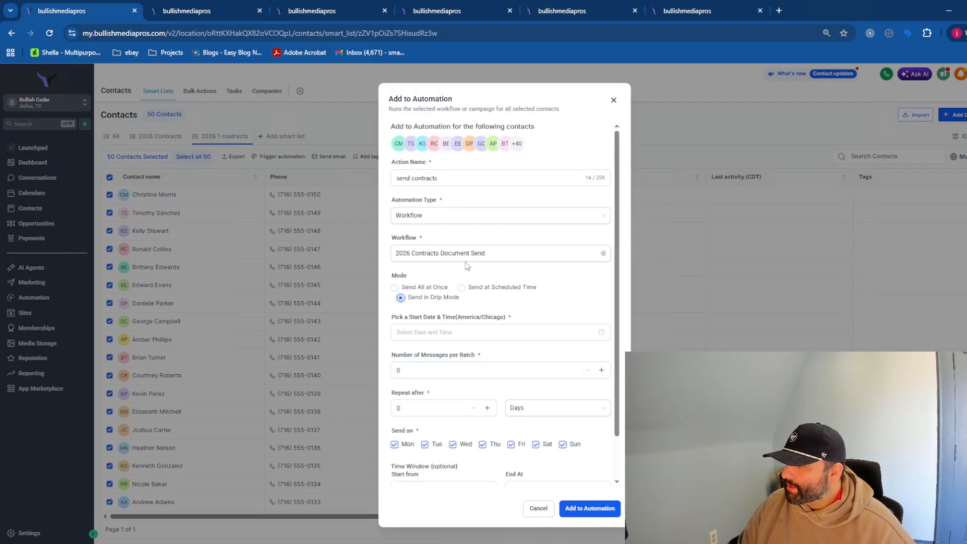
scroll(451, 426, down, 1)
scroll(460, 423, up, 1)
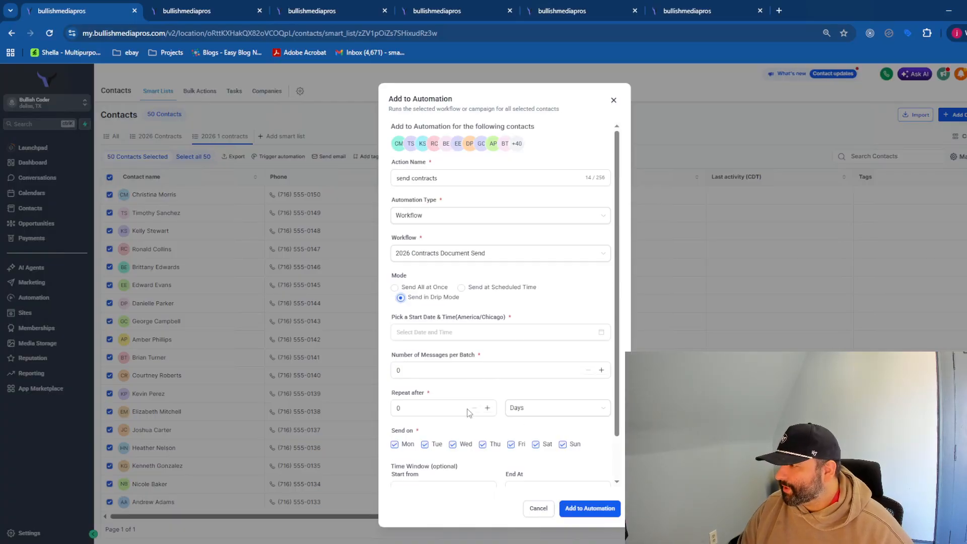
click(419, 288)
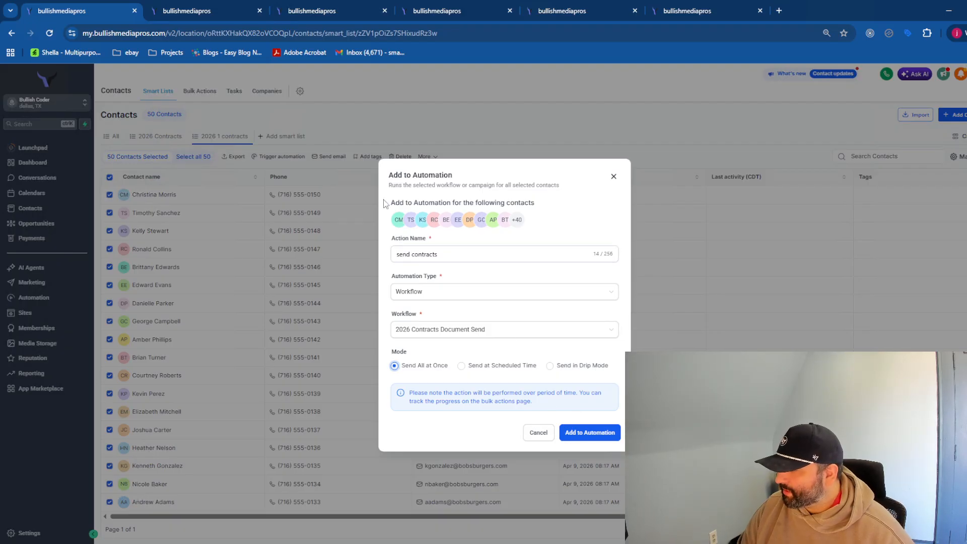
click(538, 434)
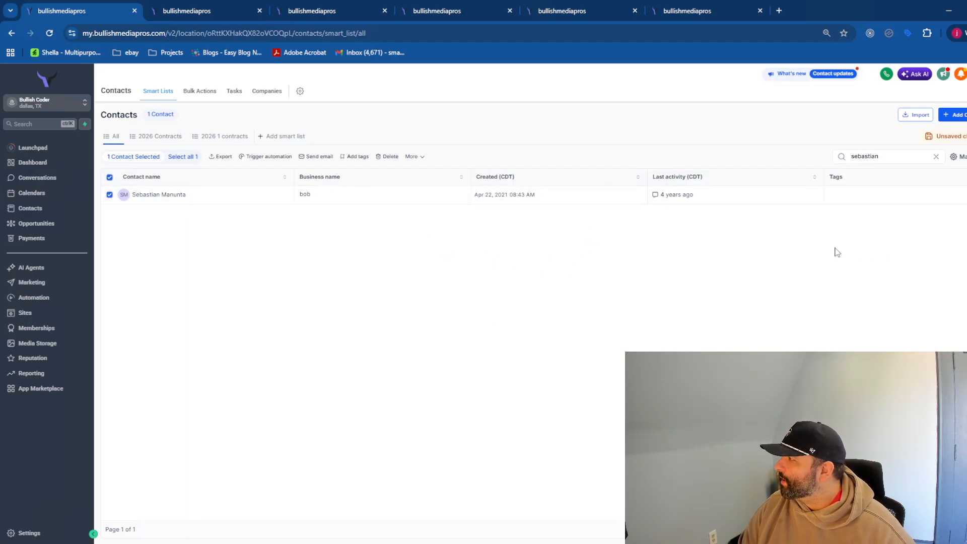
- Enroll the found contact in 2026 Contracts Document Send with action name 'send 2026 contracts'
click(270, 157)
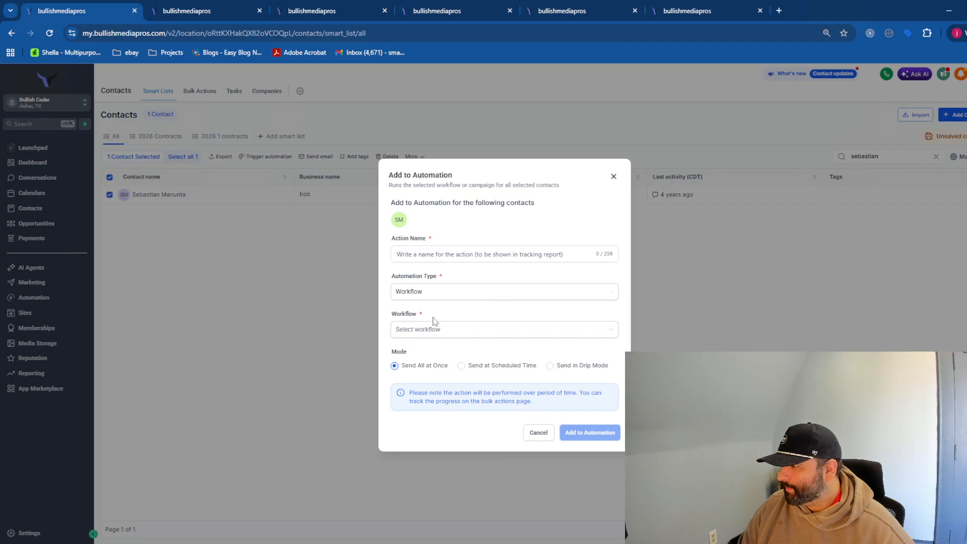
click(451, 332)
click(472, 352)
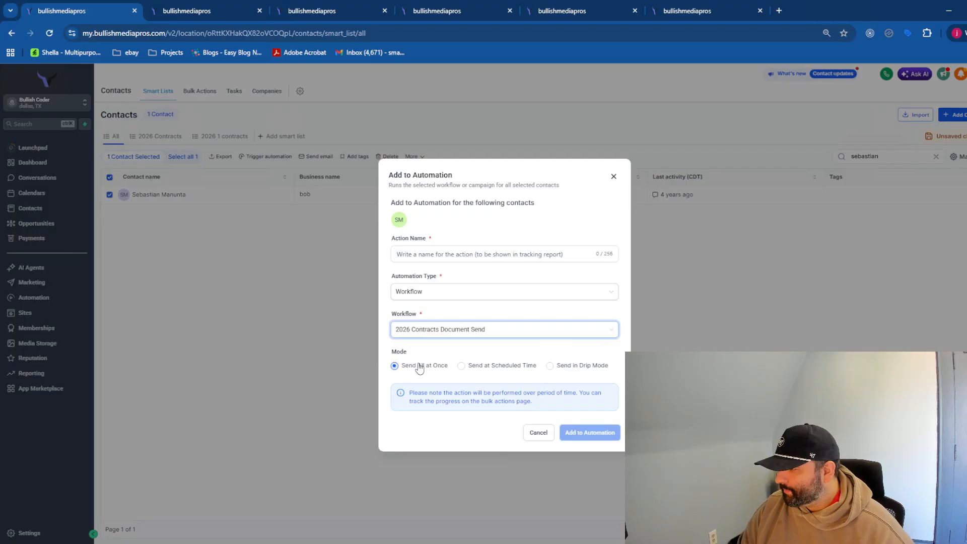
click(486, 440)
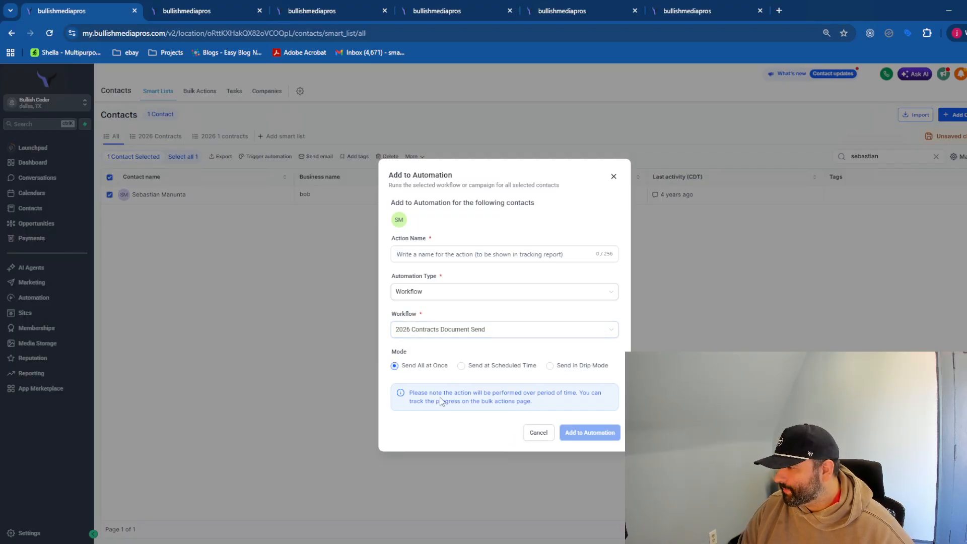
click(536, 256)
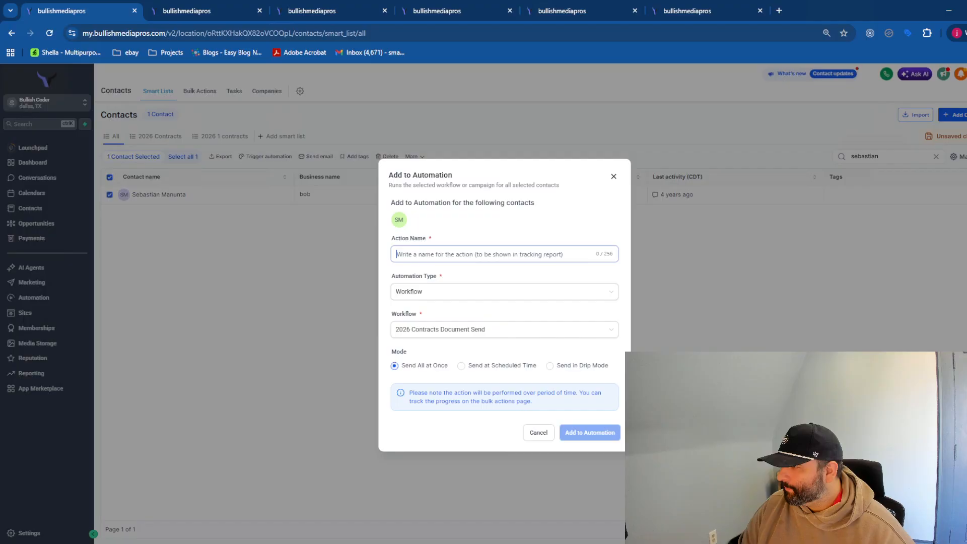
text(send 2026 contracts)
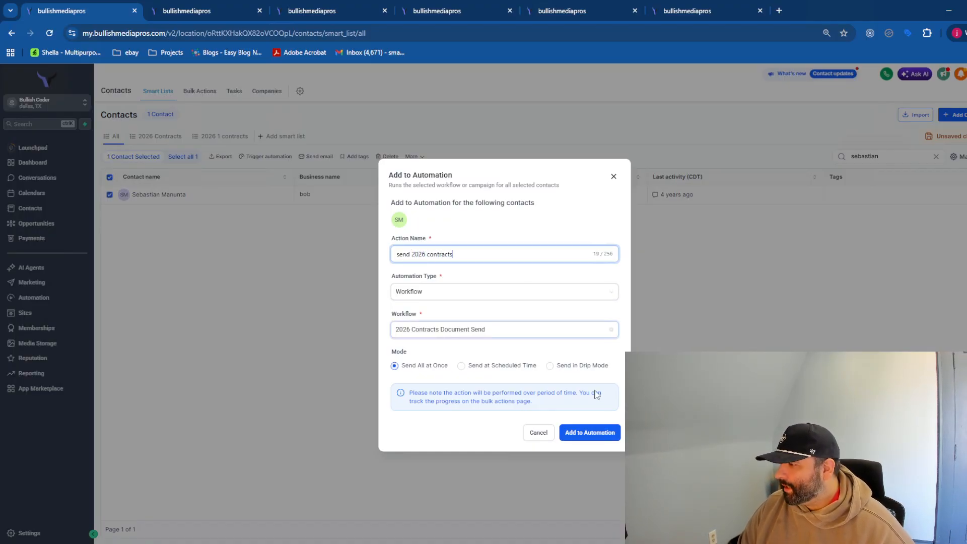
click(588, 434)
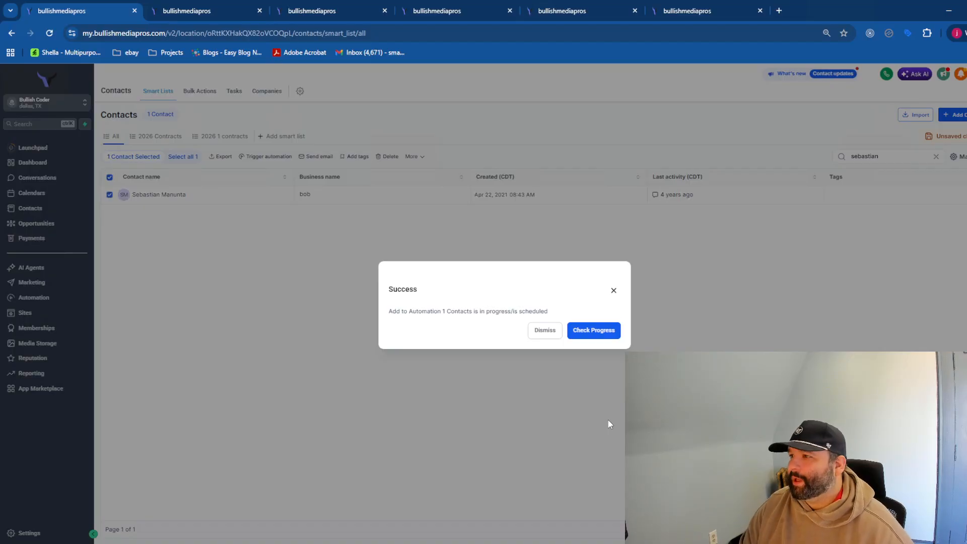
click(614, 291)
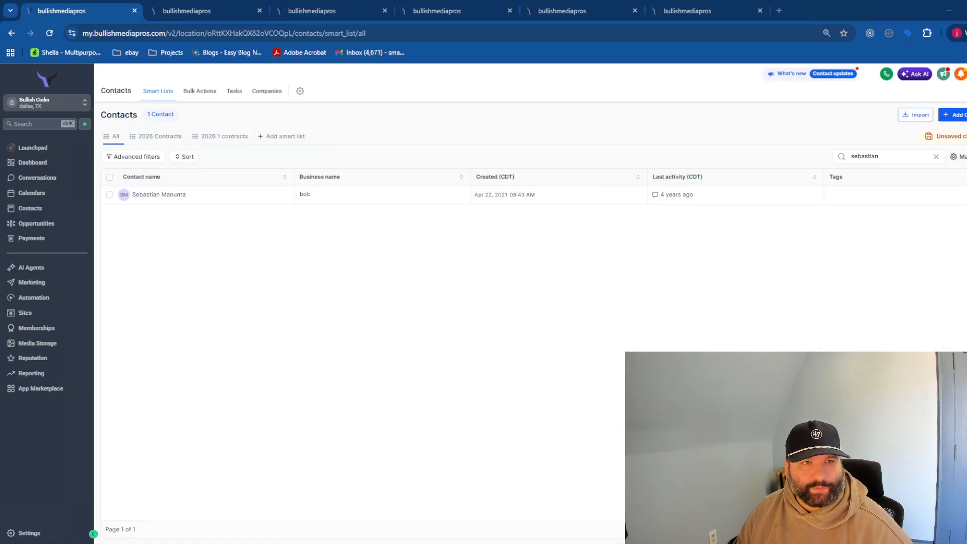
- Bring the contract example email, then the signing window with 3 required fields, into view
drag(0, 151, 392, 78)
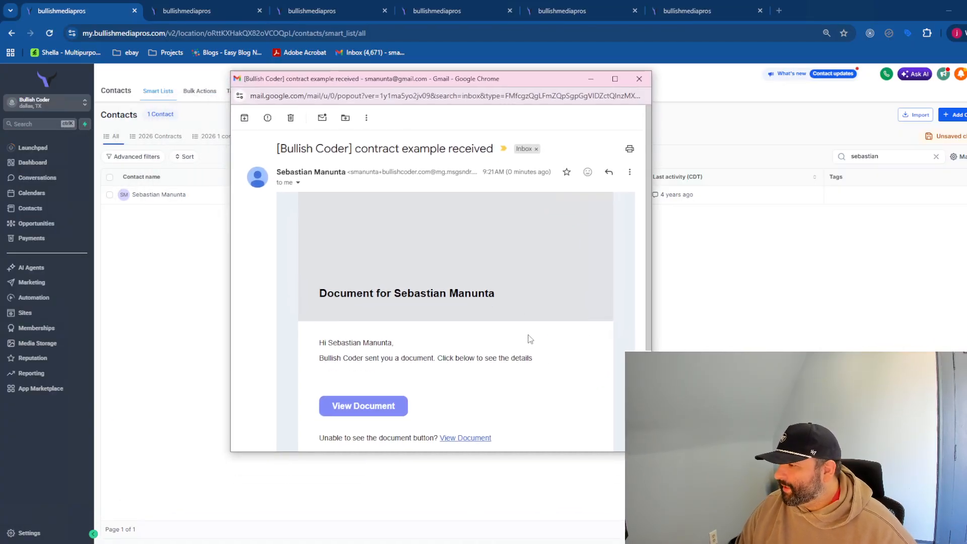
scroll(527, 336, down, 3)
scroll(528, 333, up, 3)
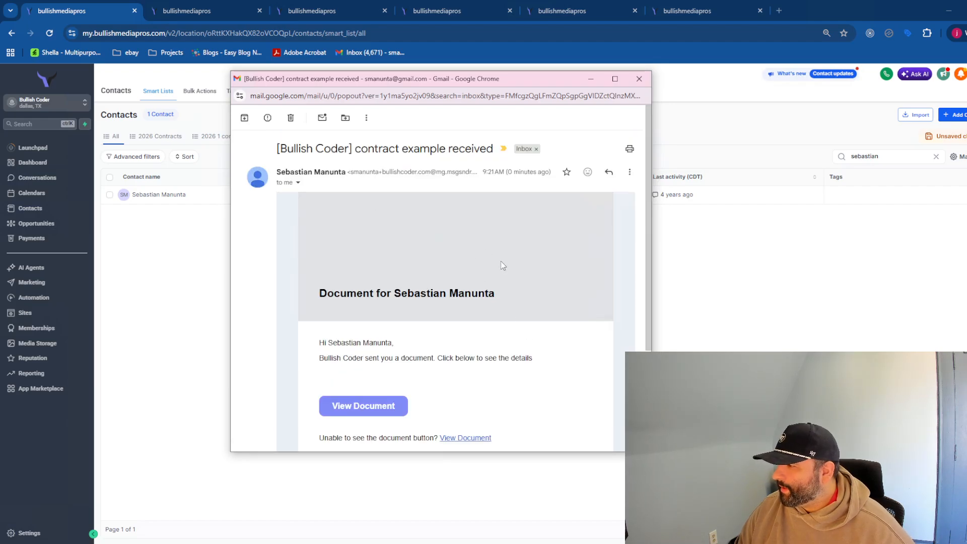
scroll(502, 262, down, 3)
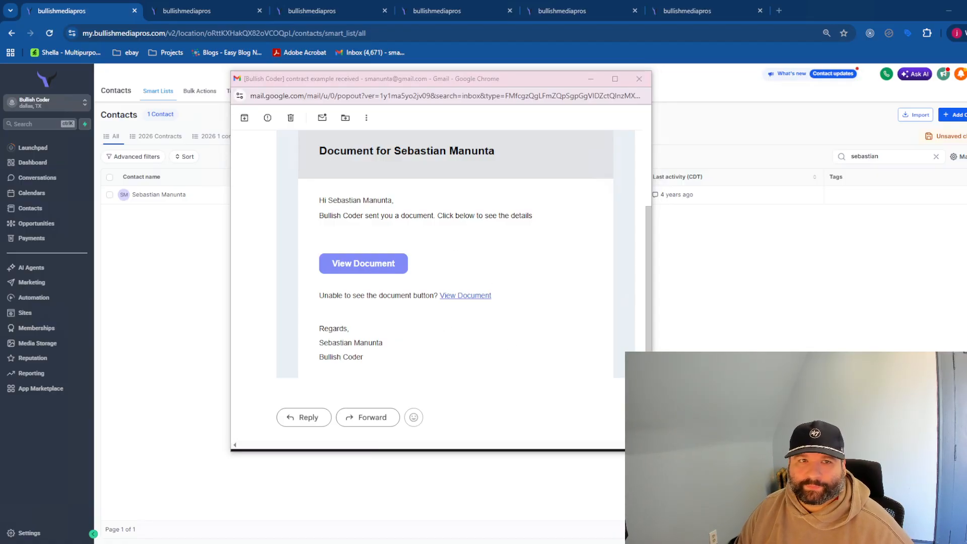
drag(0, 134, 296, 56)
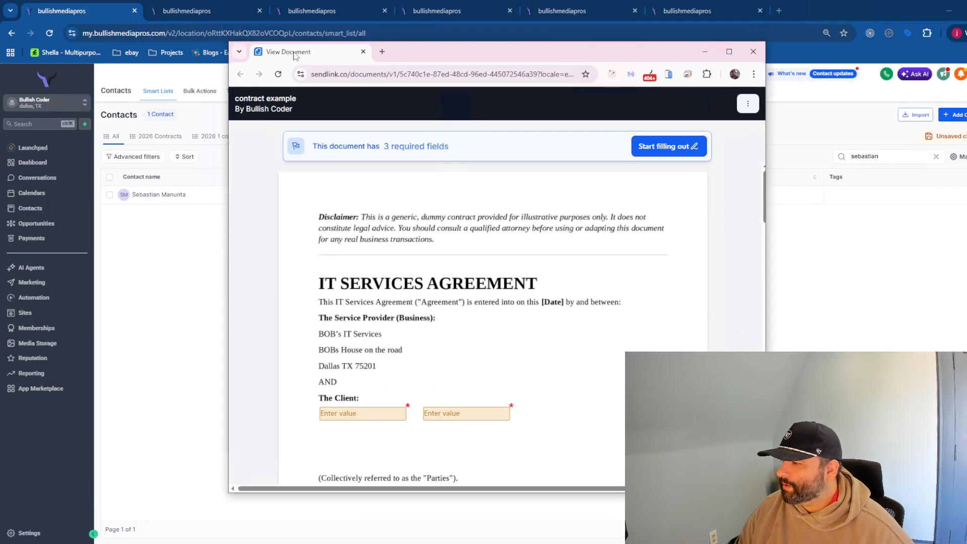
- Maximize the signing window and start filling out the required fields
double_click(478, 50)
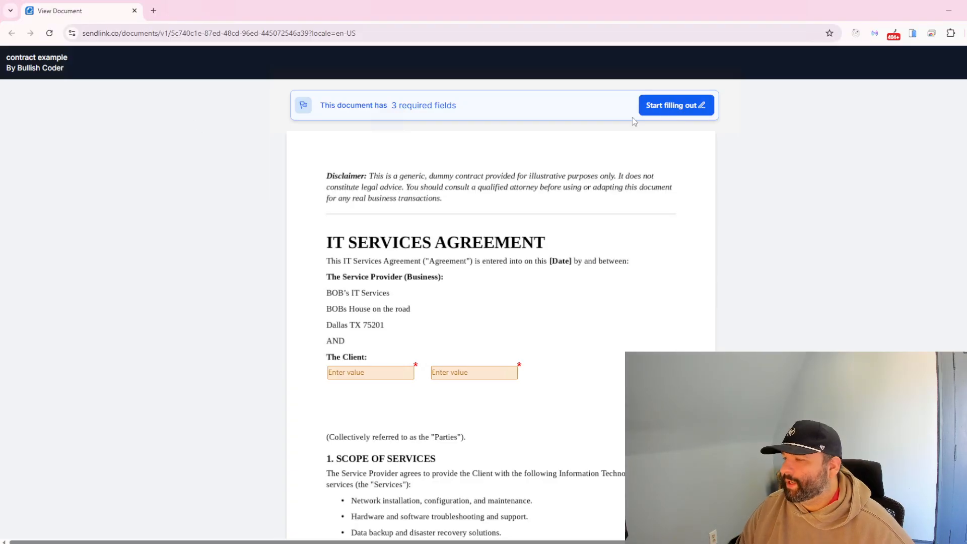
scroll(508, 231, down, 5)
scroll(518, 277, up, 5)
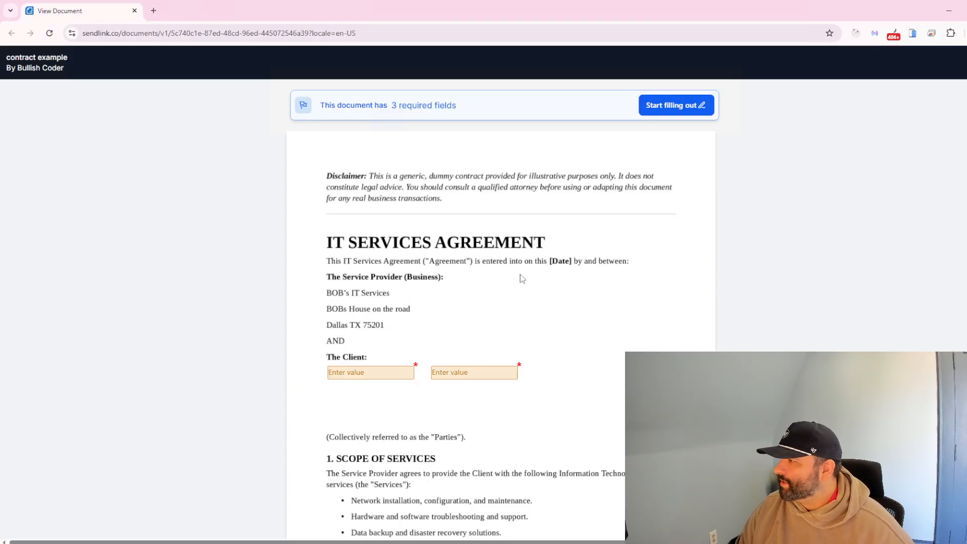
scroll(522, 269, down, 6)
scroll(524, 263, down, 15)
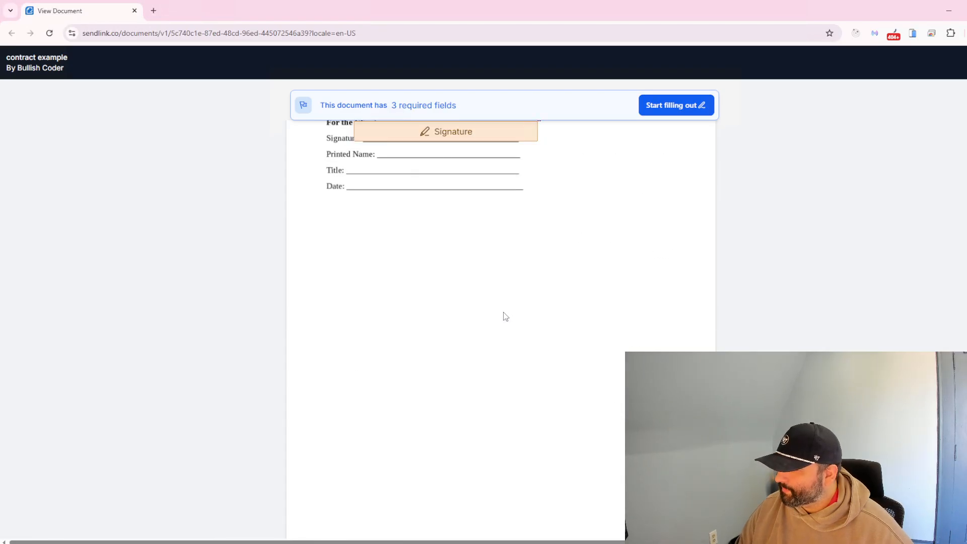
scroll(502, 315, up, 5)
scroll(655, 252, up, 8)
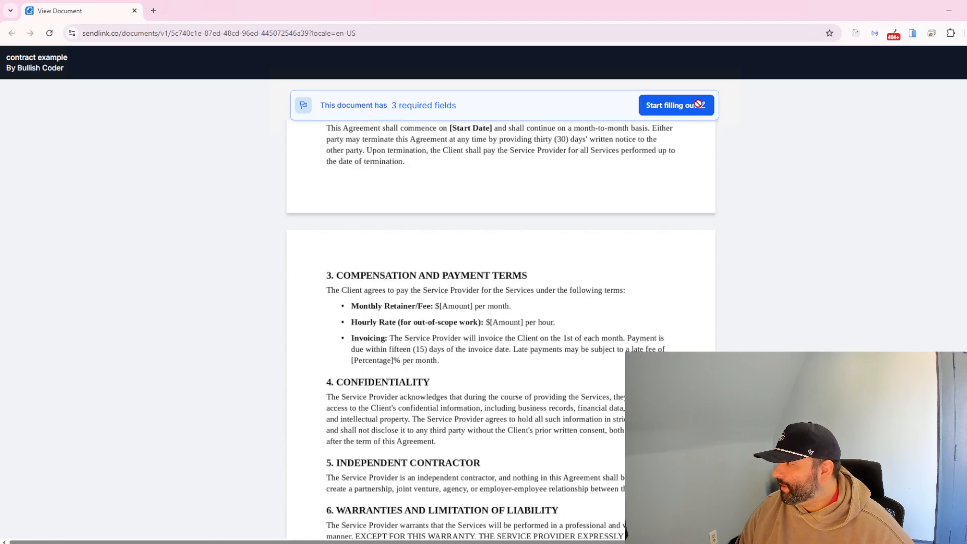
click(697, 104)
- Enter the client's first name in the first Client field, correcting a typo
click(261, 375)
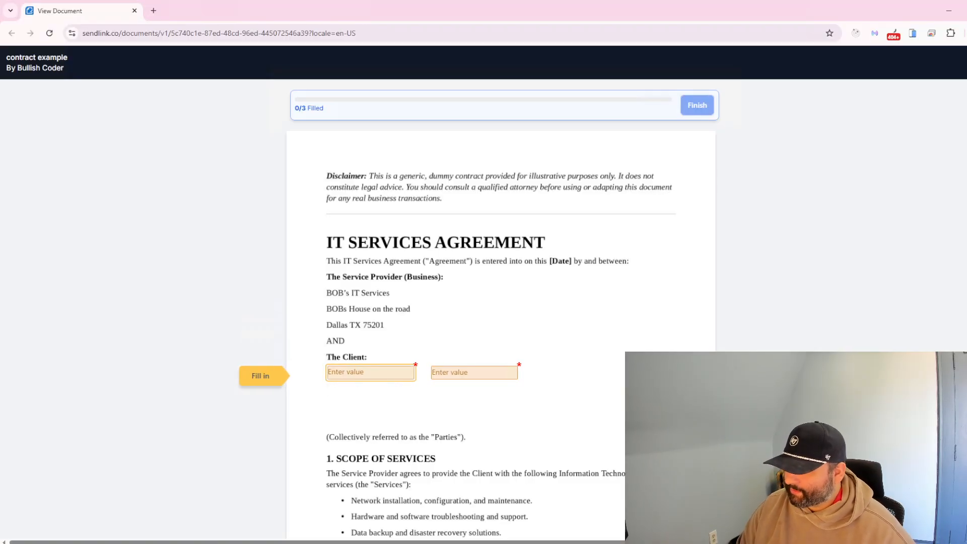
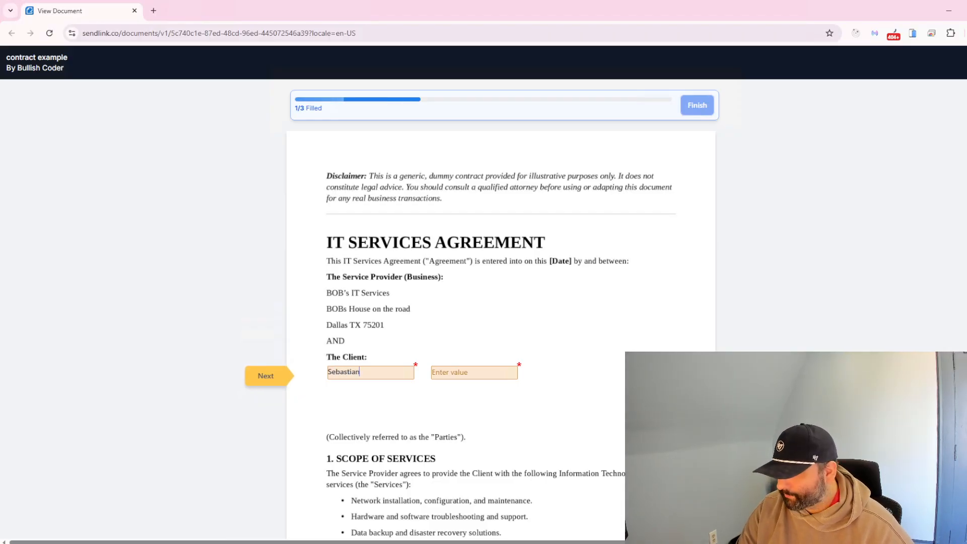
key(Tab)
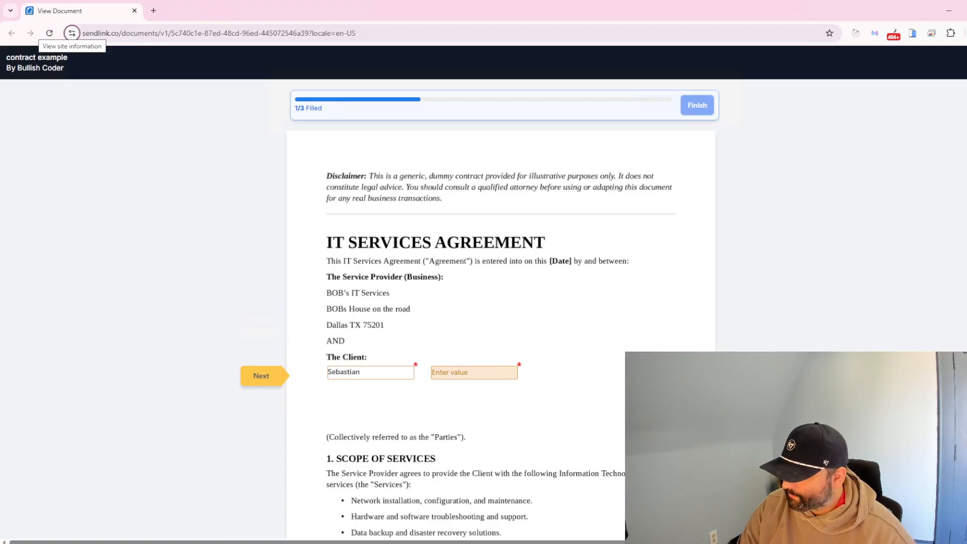
- Enter the client's last name in the second Client field, reaching 2/3 filled
click(460, 371)
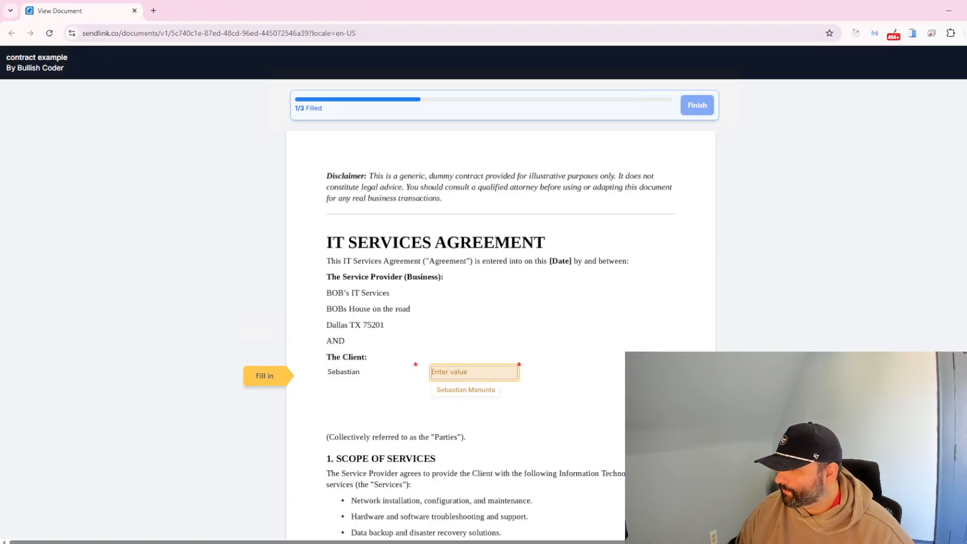
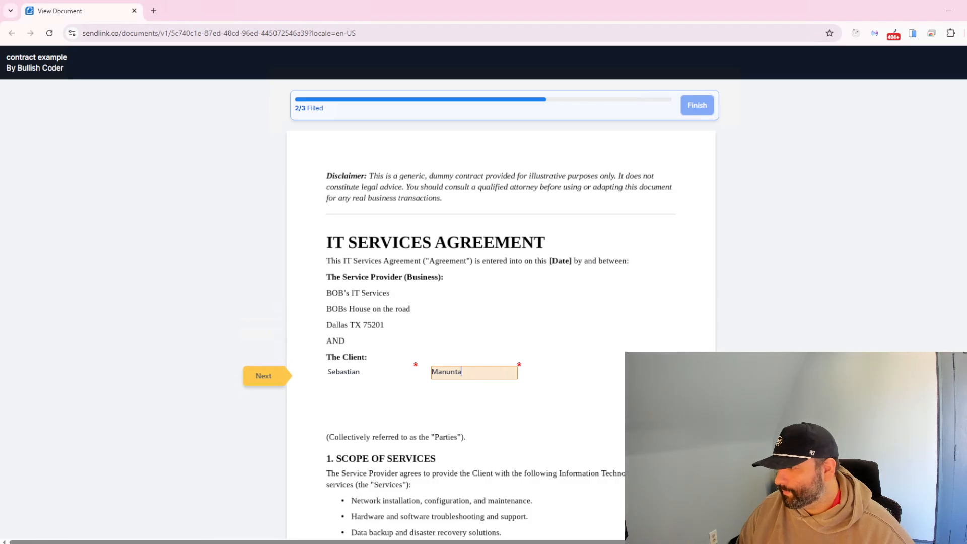
click(579, 317)
scroll(553, 352, down, 3)
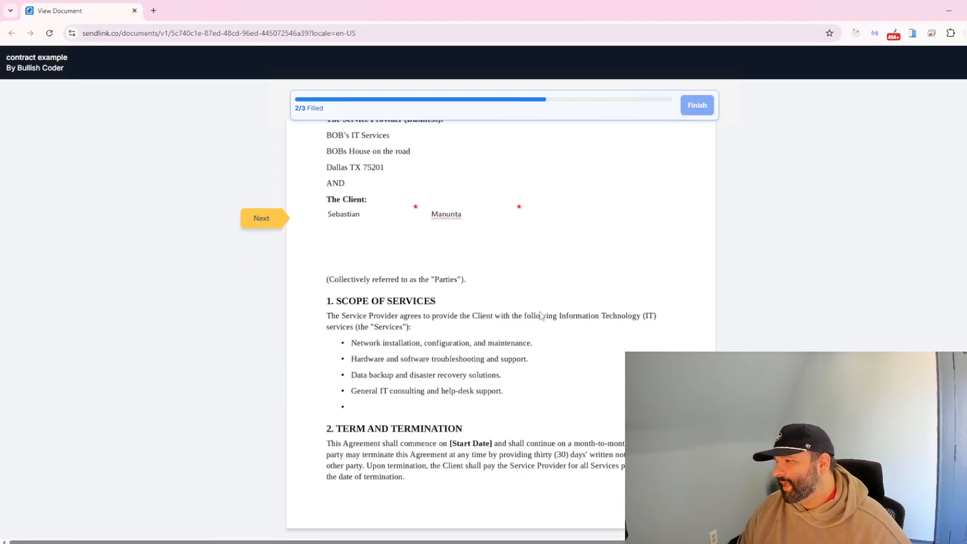
click(378, 208)
click(504, 214)
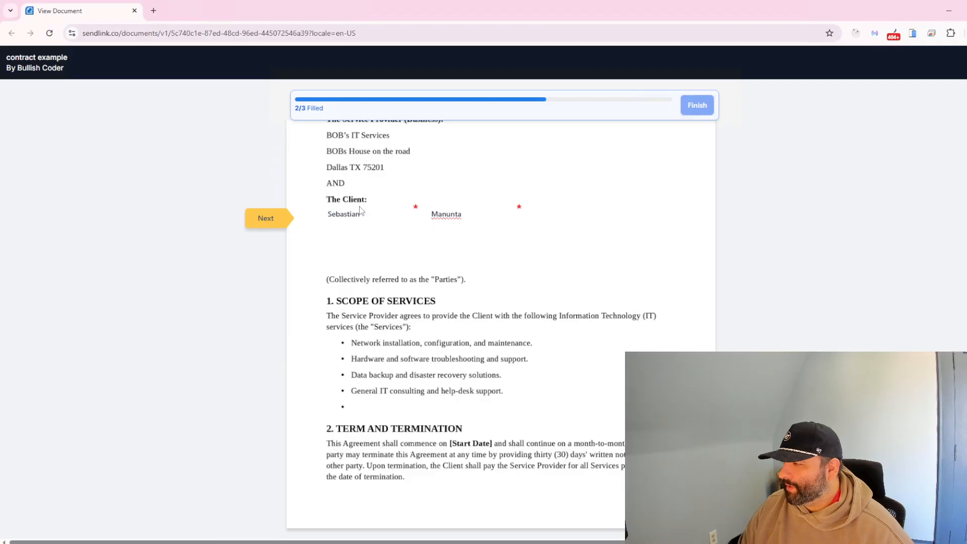
scroll(448, 292, down, 1)
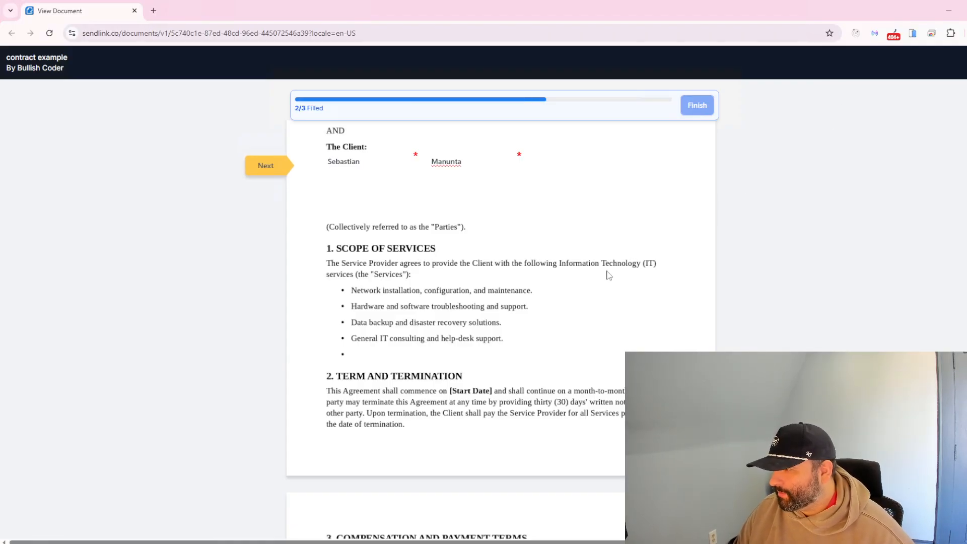
scroll(609, 275, down, 3)
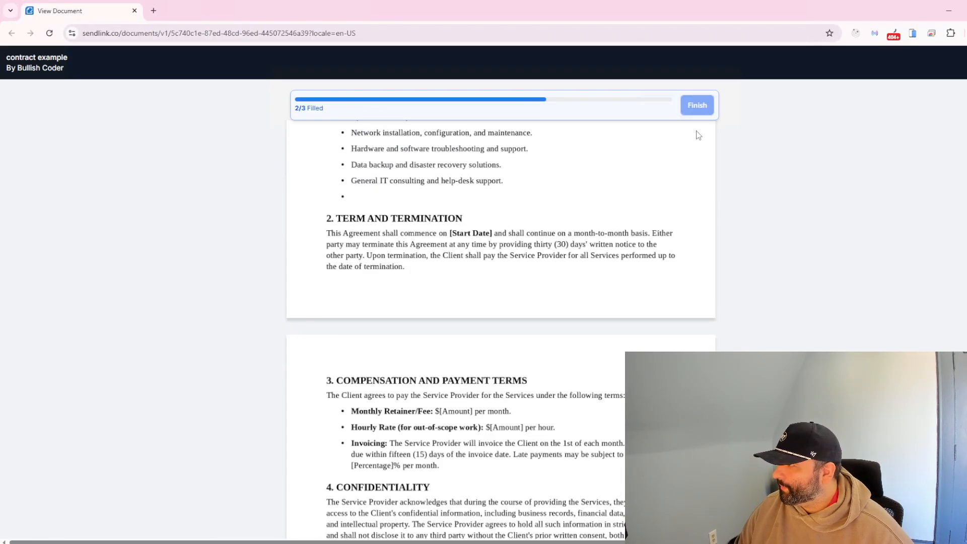
scroll(599, 276, down, 13)
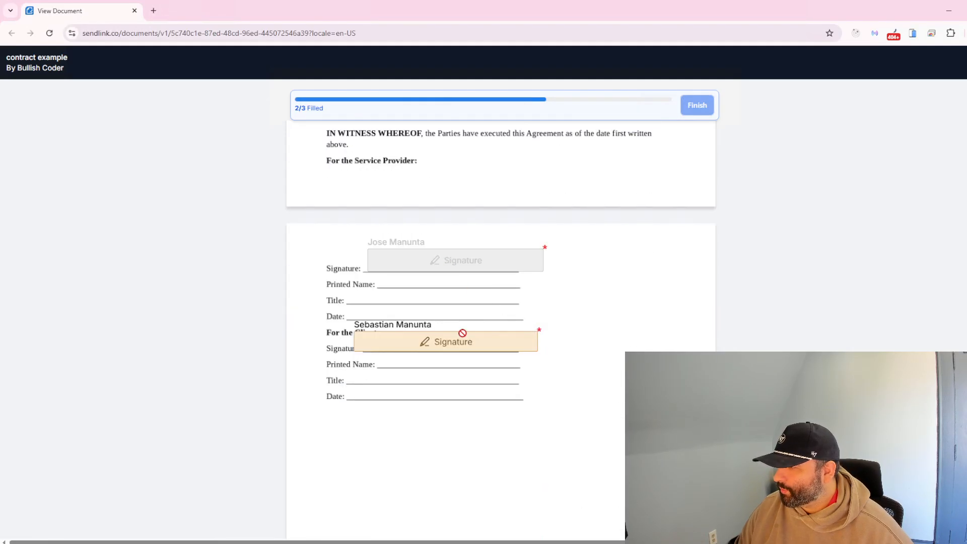
- Adopt the typed script signature in the client field, finish the document, and dismiss the success message
click(440, 346)
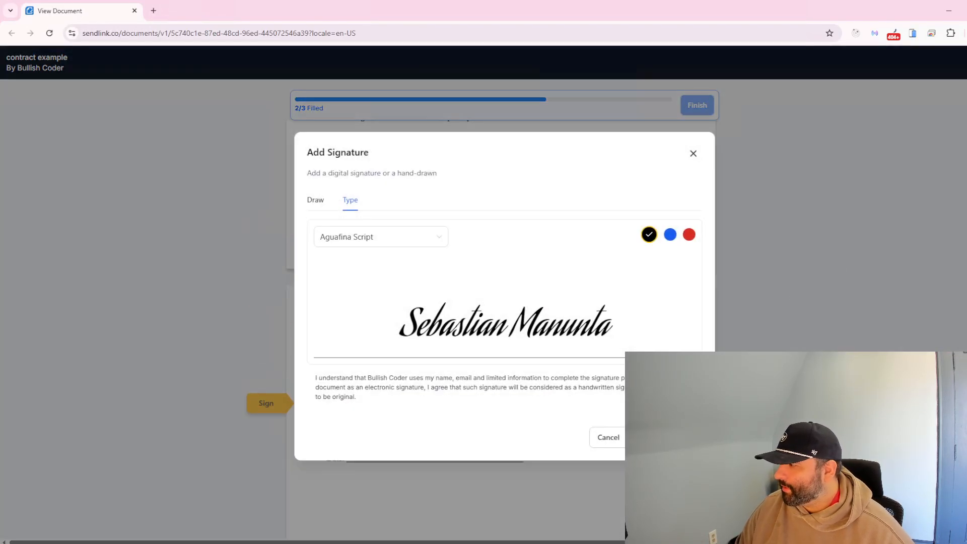
click(668, 438)
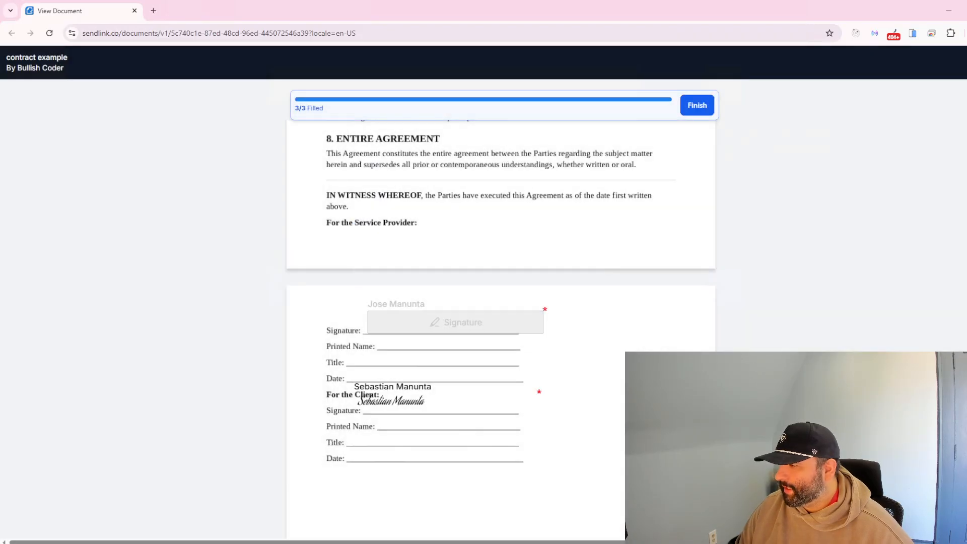
scroll(538, 332, up, 15)
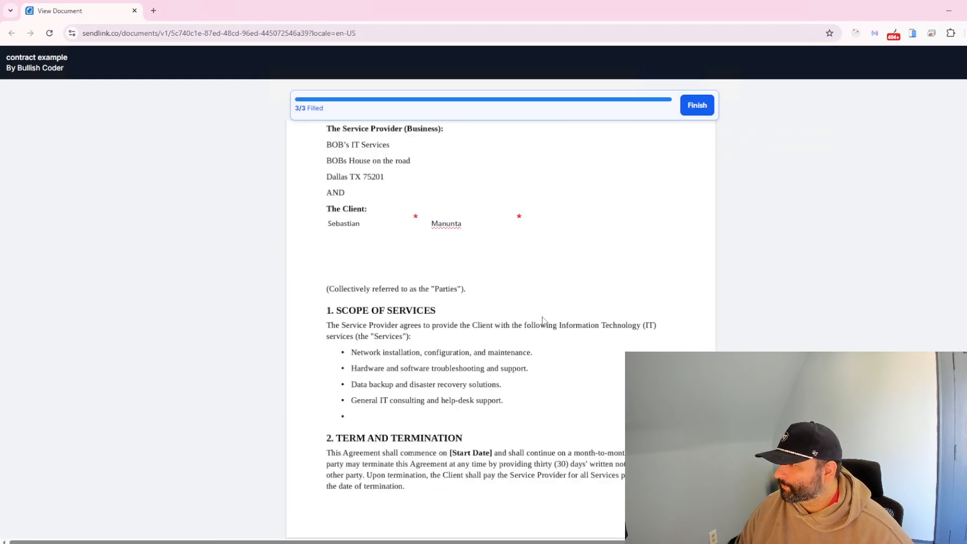
scroll(543, 320, up, 3)
click(697, 106)
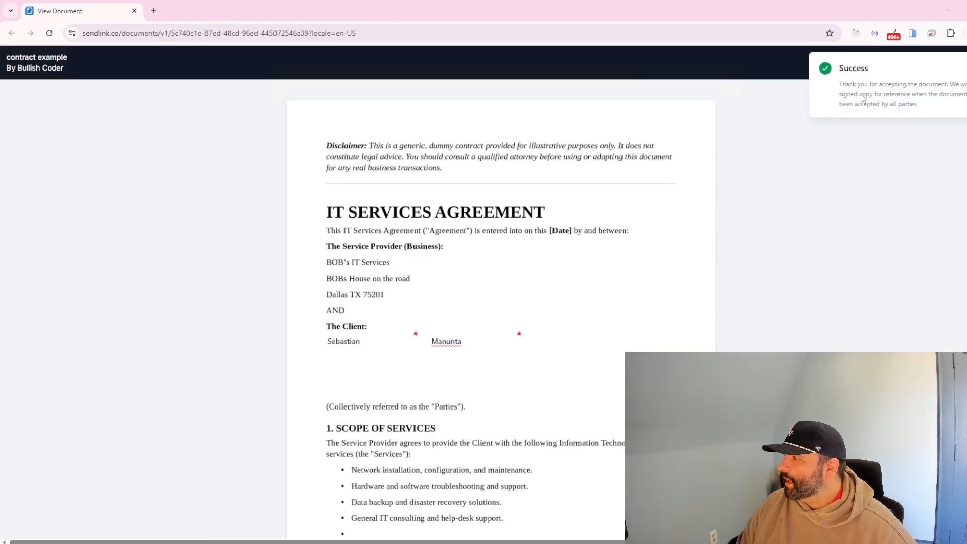
drag(850, 87, 934, 127)
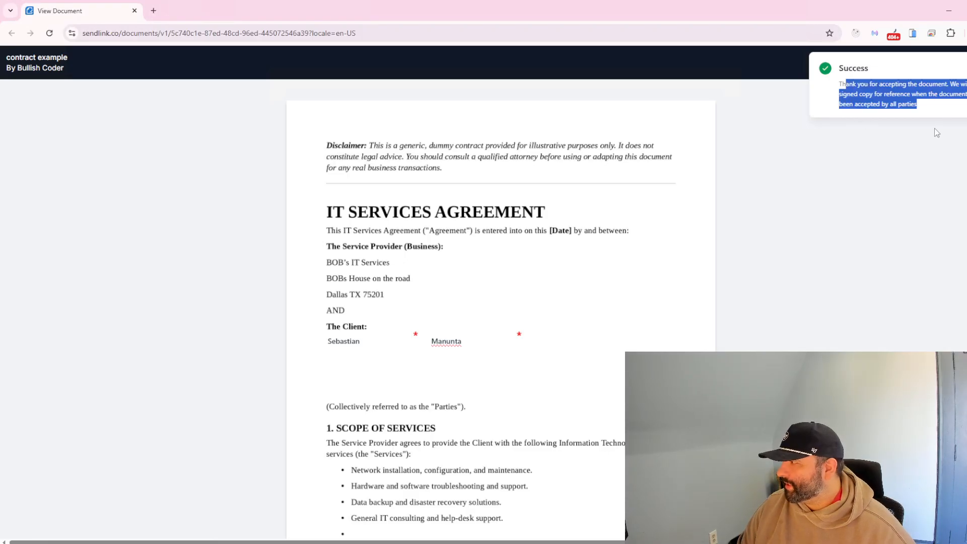
click(909, 174)
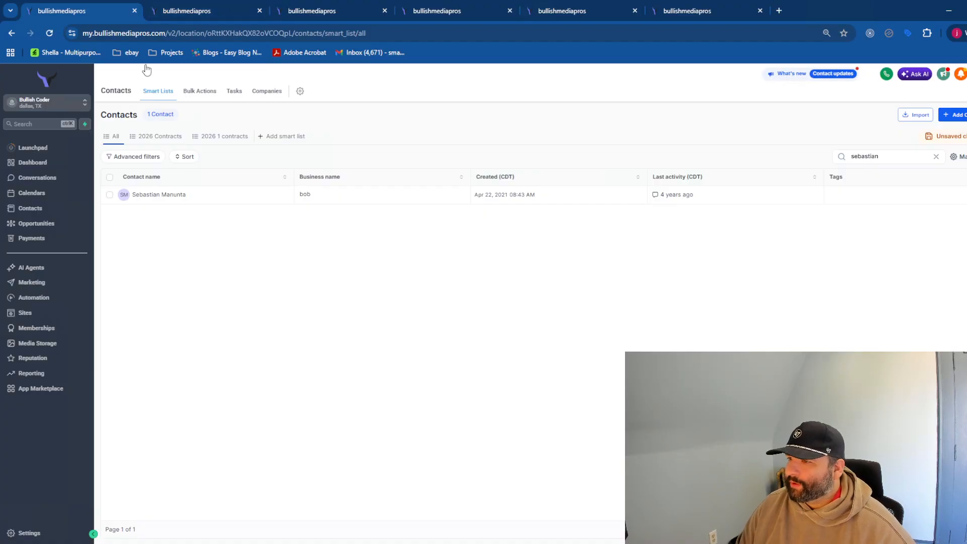
- Show Payments > Documents & Contracts under Waiting for others, where contract example is Viewed at $0.00
click(191, 11)
click(436, 11)
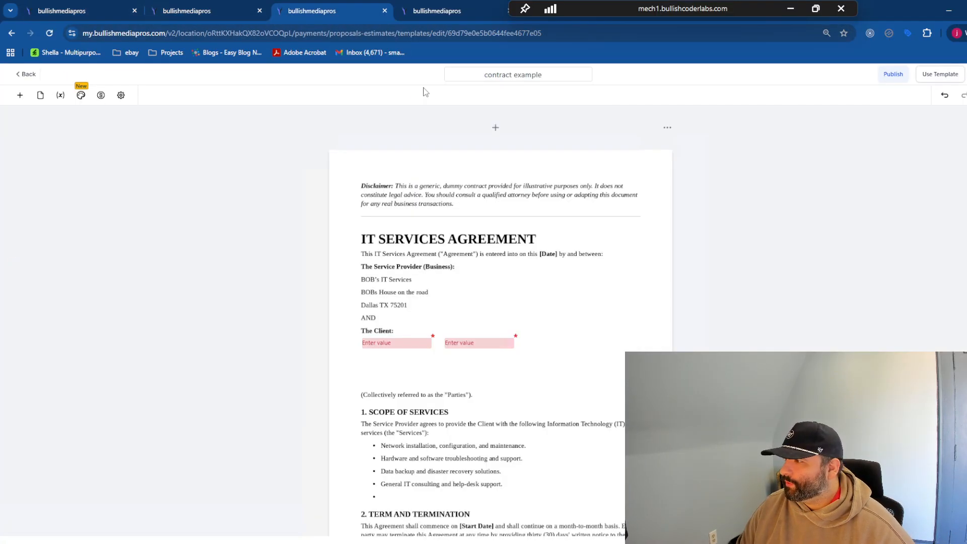
drag(625, 9, 323, 2)
click(582, 14)
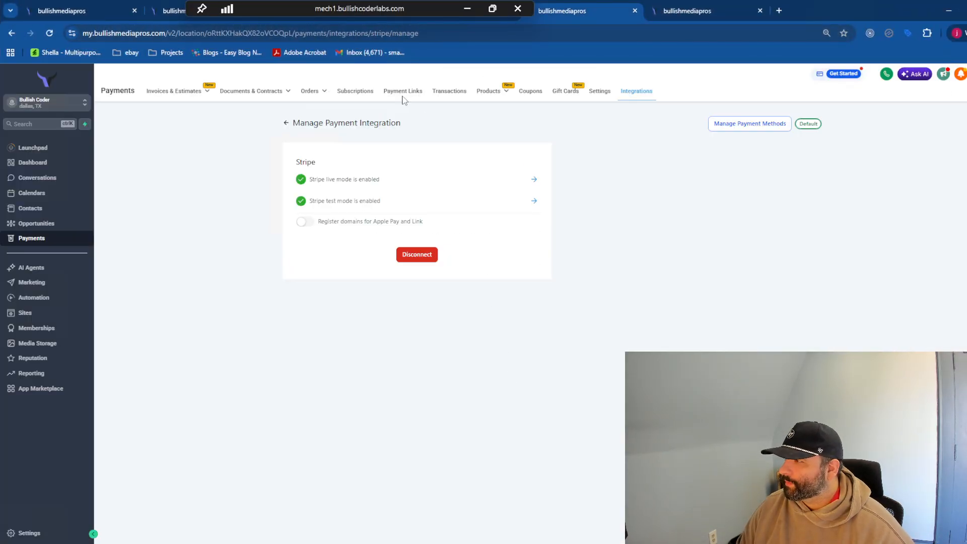
mouse_move(326, 93)
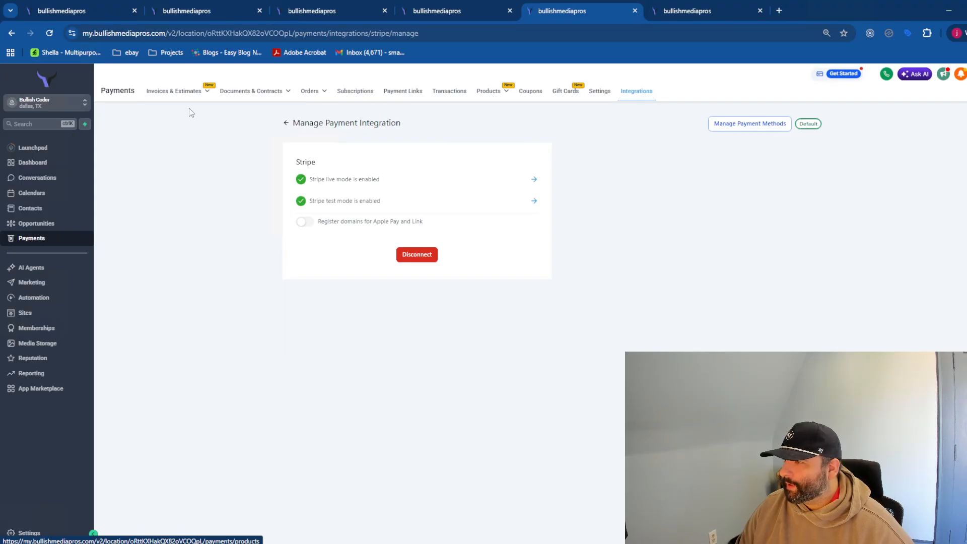
mouse_move(238, 93)
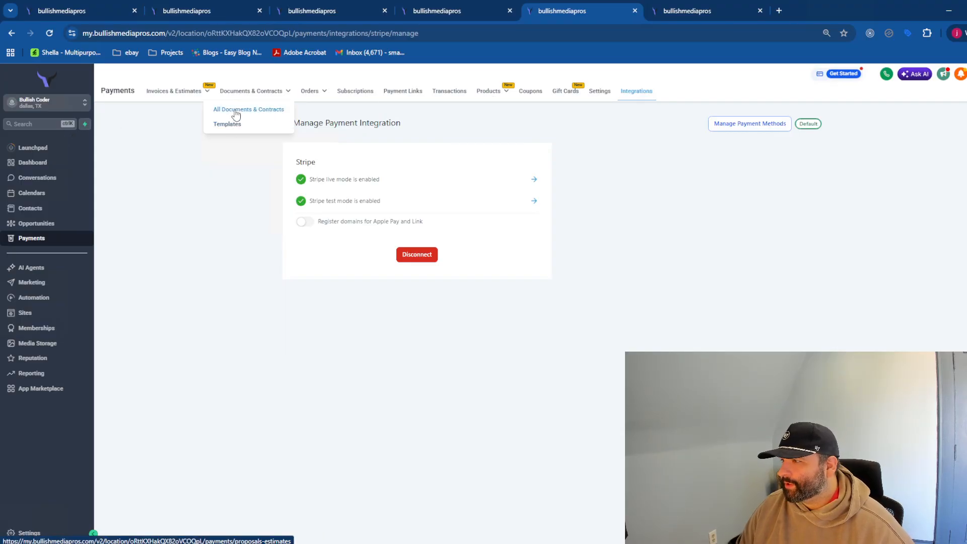
click(237, 110)
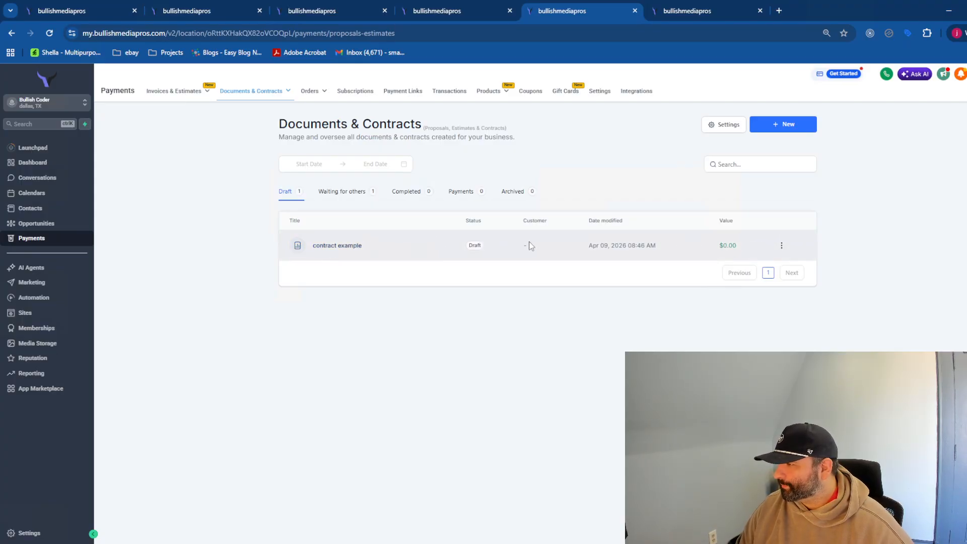
click(365, 191)
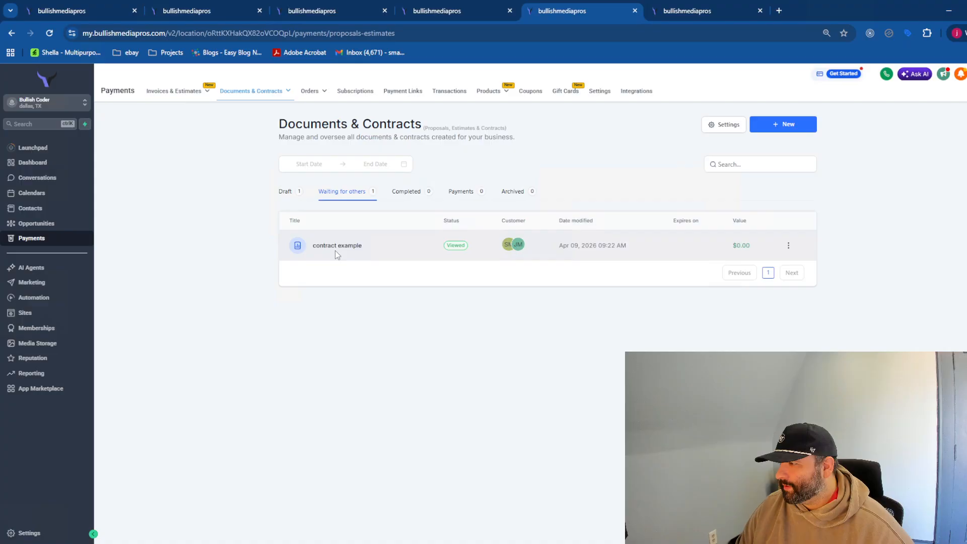
mouse_move(511, 249)
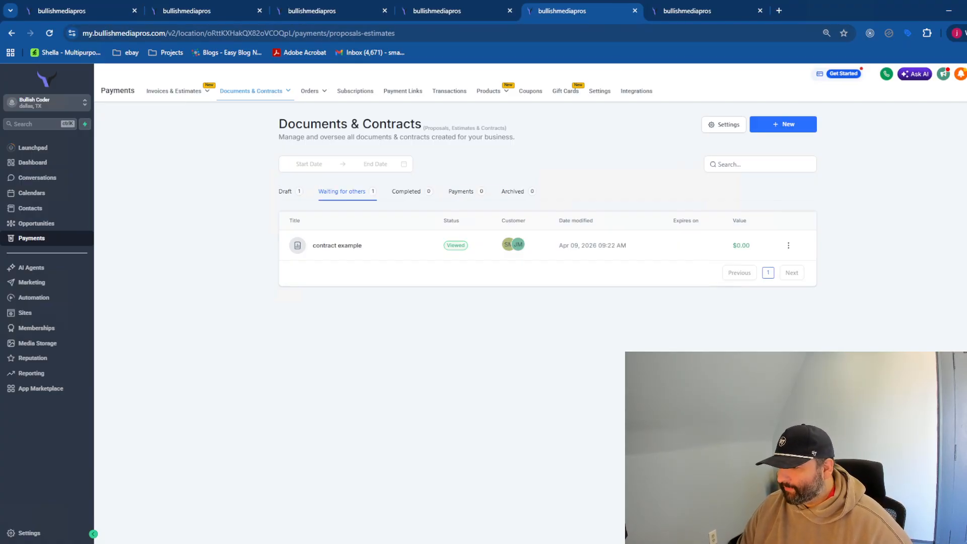
mouse_move(219, 543)
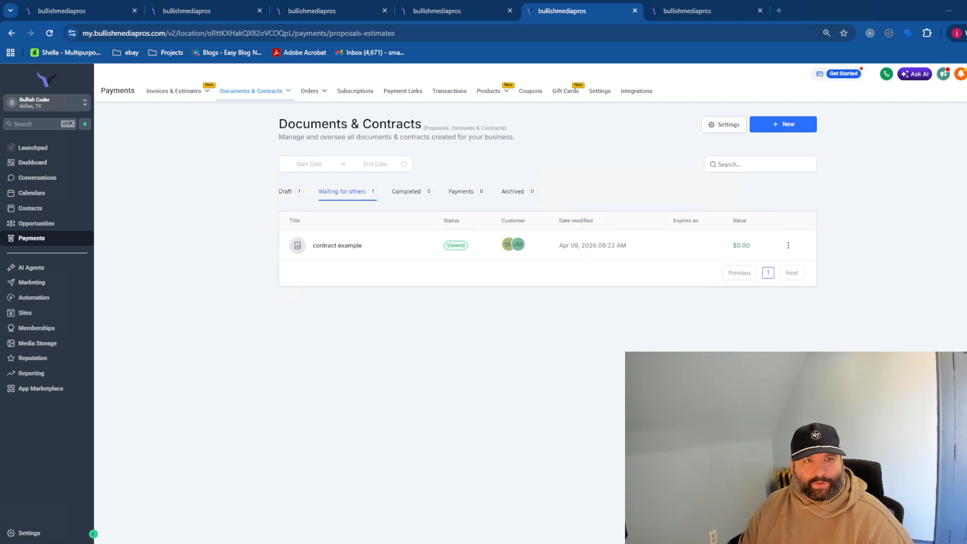
- Open the contract from the email and start filling out its required signature field
drag(0, 152, 482, 100)
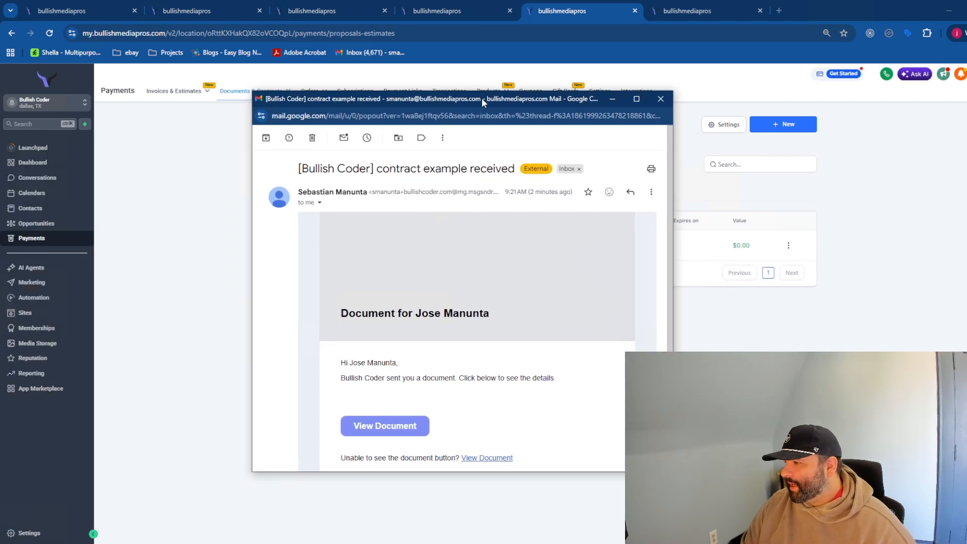
click(403, 429)
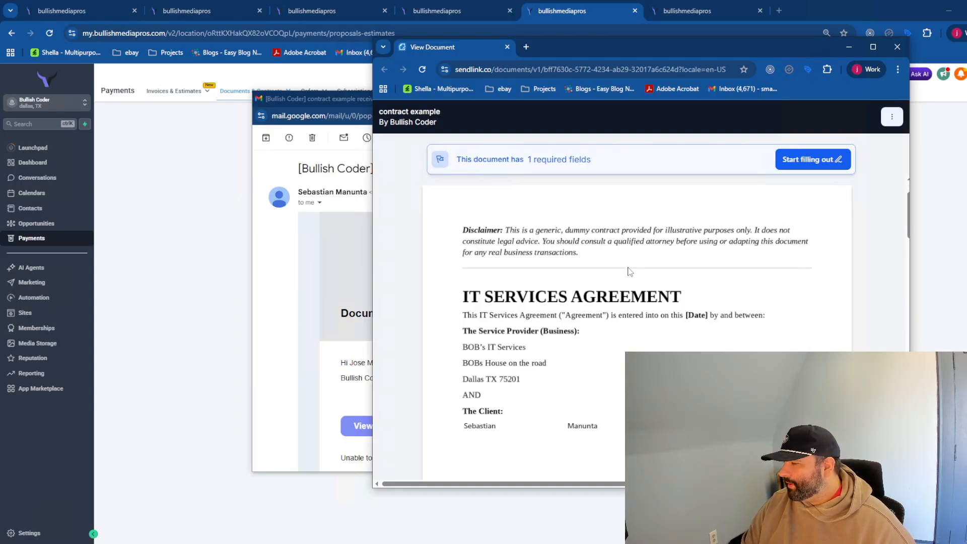
scroll(632, 272, down, 3)
click(802, 160)
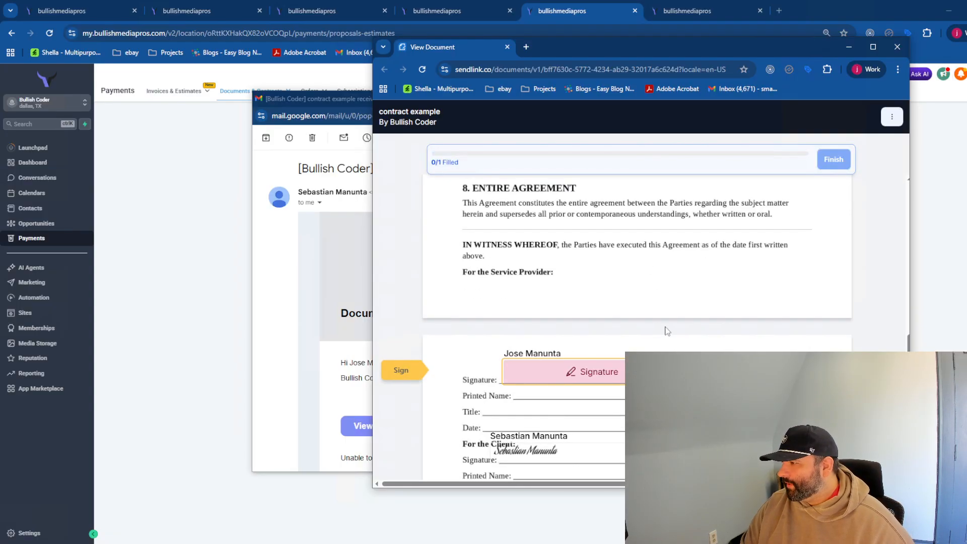
scroll(651, 332, up, 5)
scroll(644, 325, up, 5)
scroll(574, 267, up, 5)
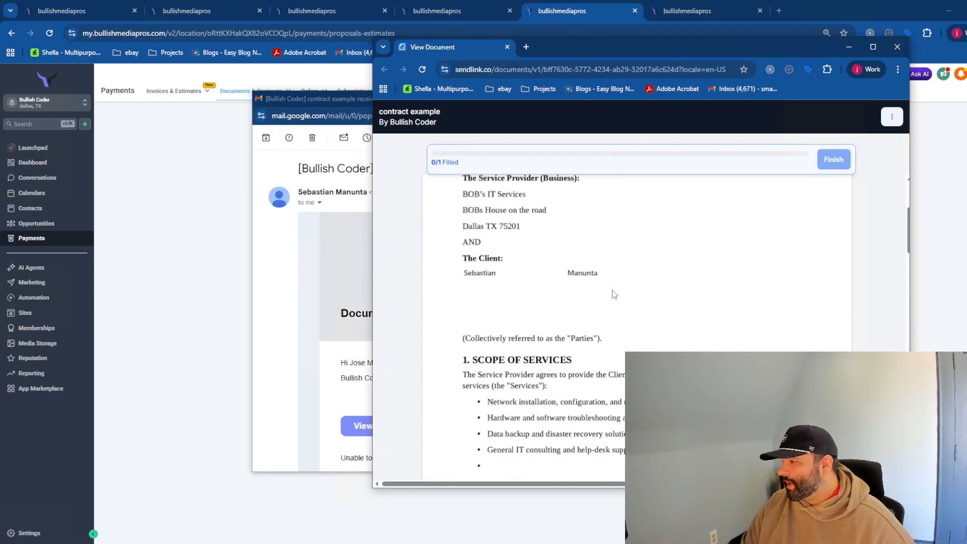
scroll(584, 321, down, 15)
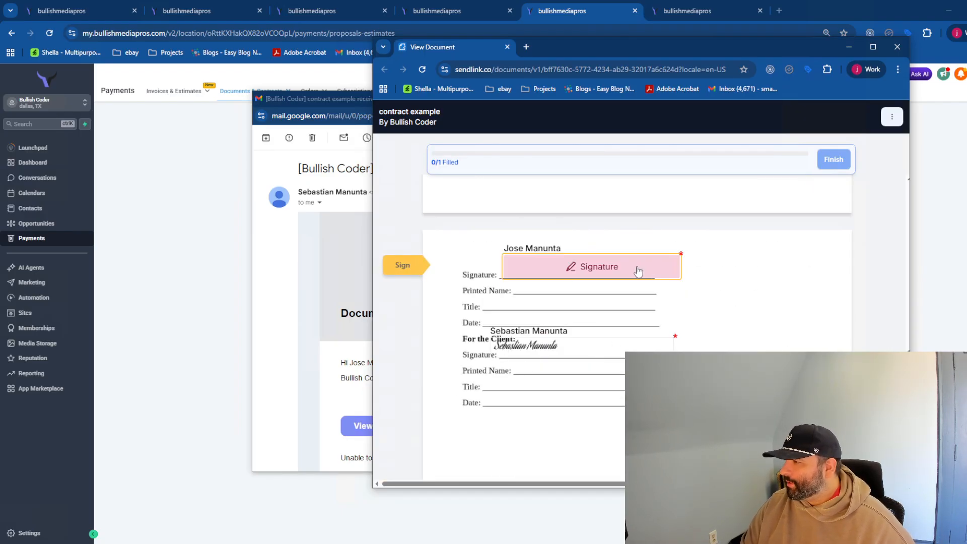
- Apply the typed script signature, finish the document, and close the signing and email windows
click(613, 273)
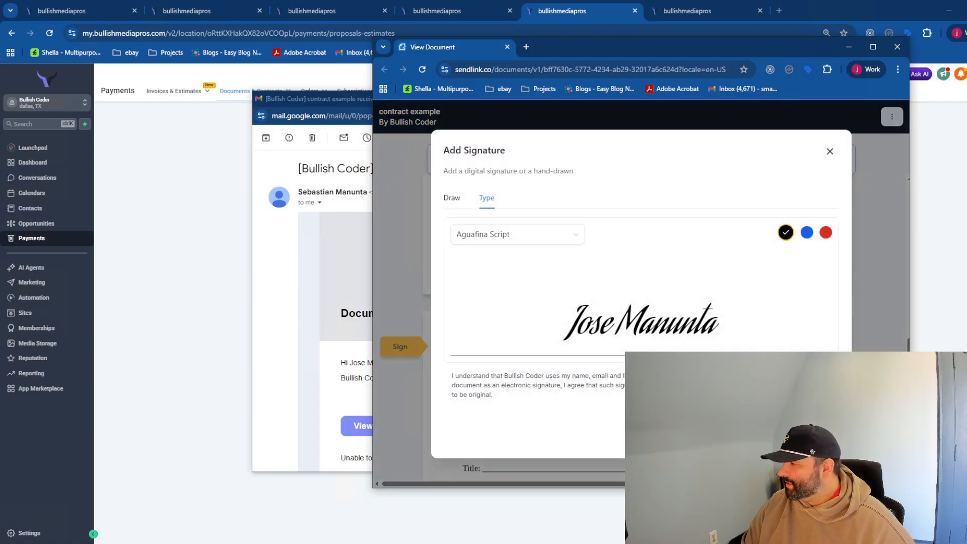
click(806, 435)
click(836, 160)
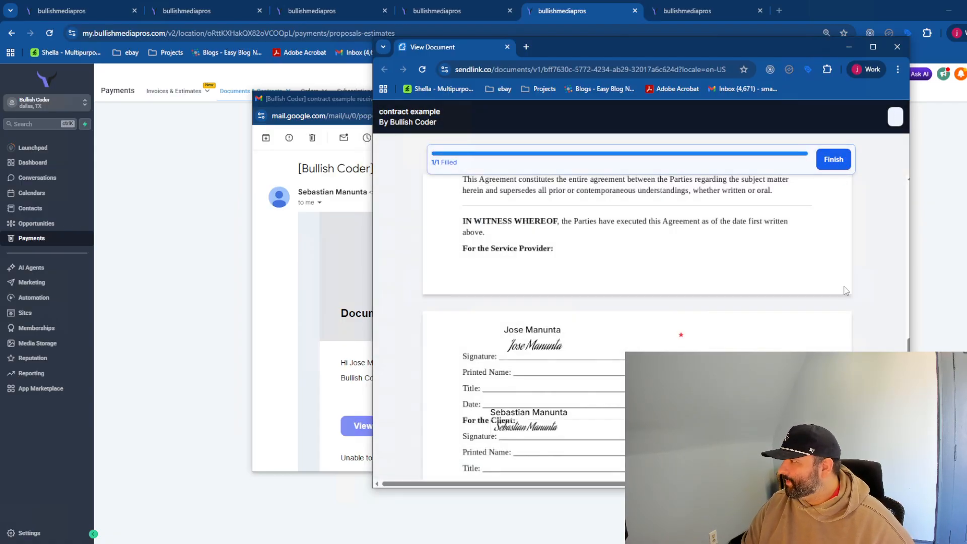
click(899, 52)
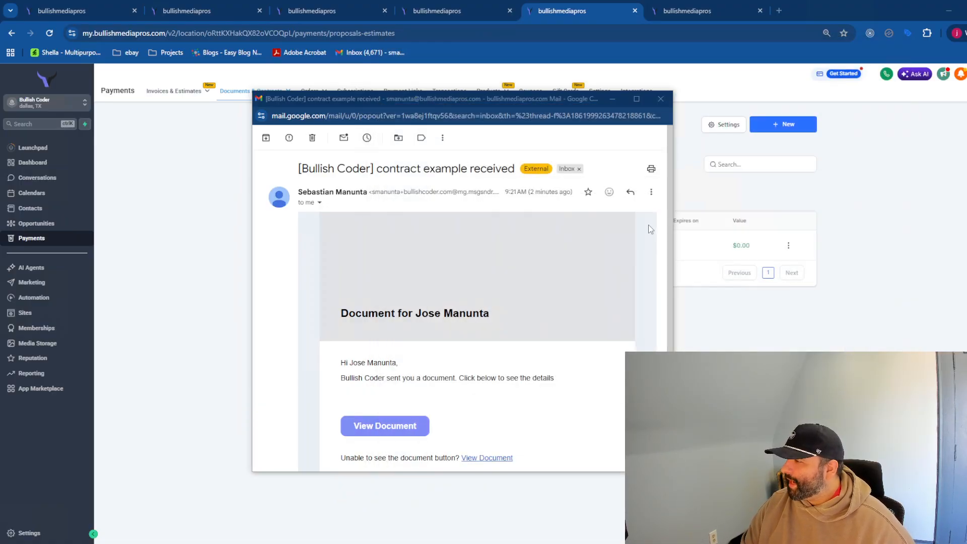
click(660, 99)
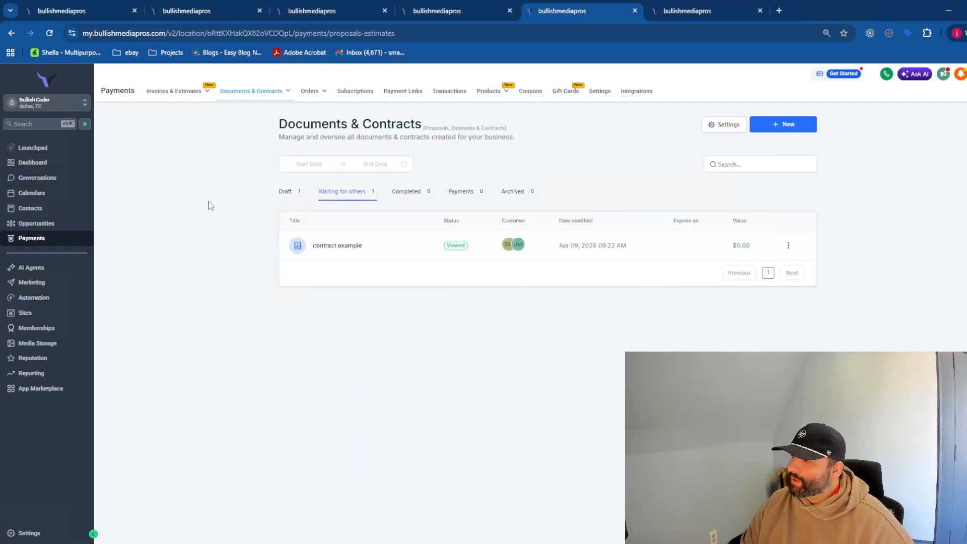
- Confirm contract example is Completed with both customers, then return to the contract editor tab
click(37, 223)
click(31, 238)
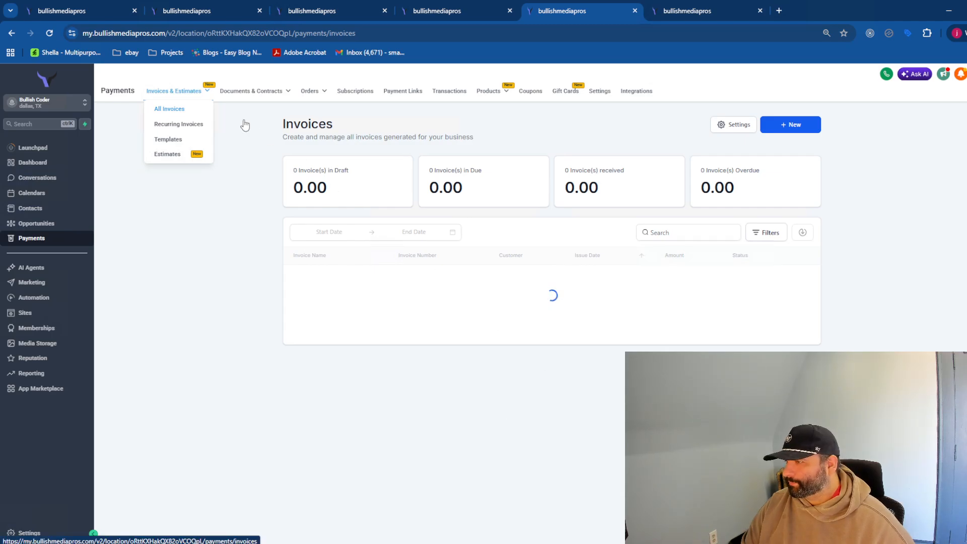
mouse_move(266, 92)
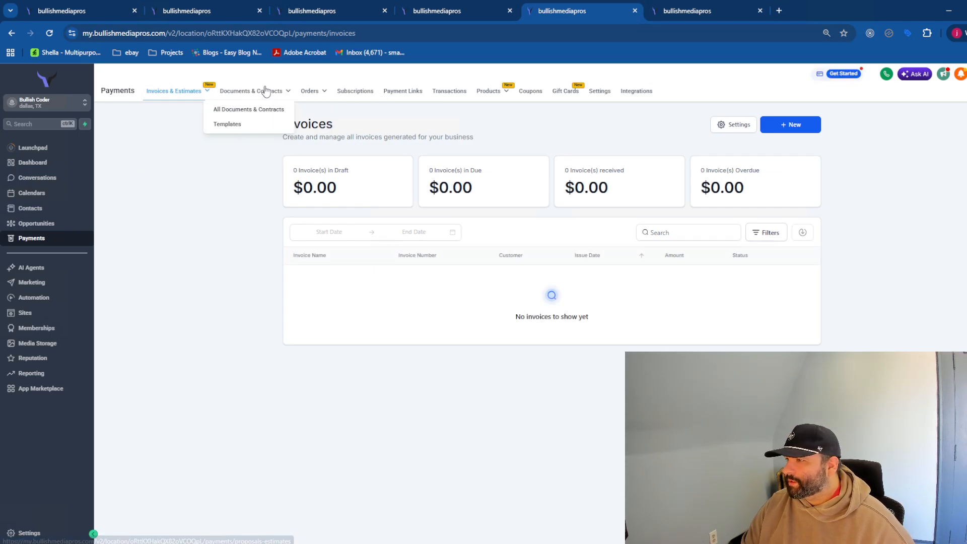
click(224, 109)
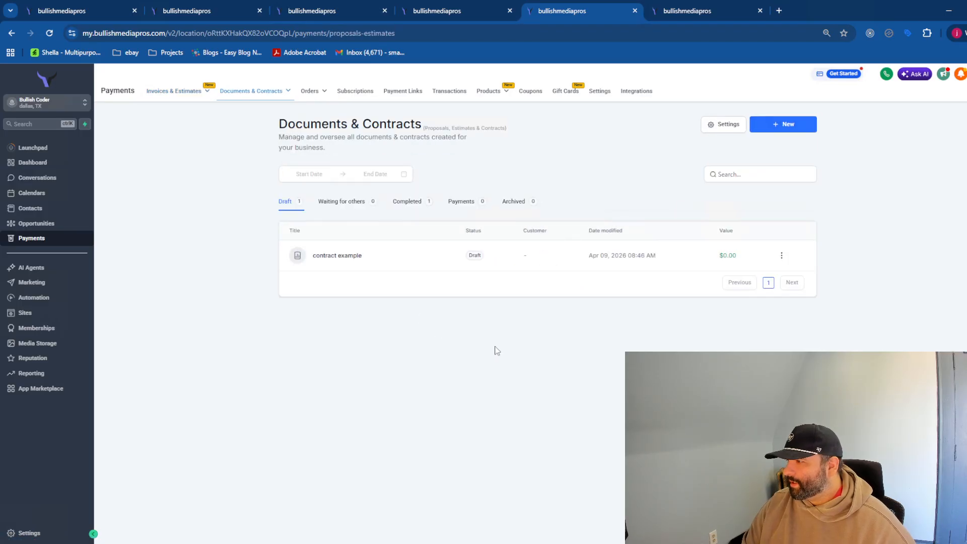
click(409, 202)
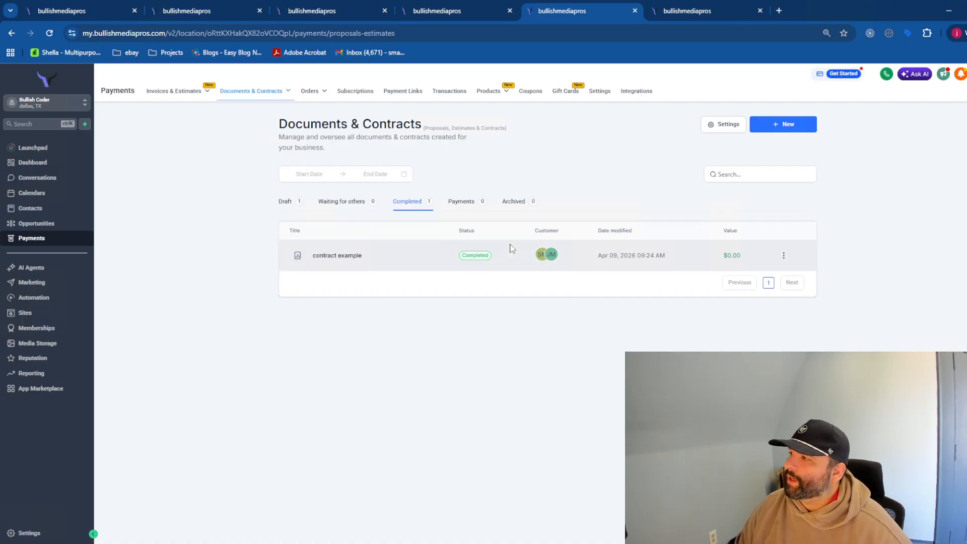
click(447, 11)
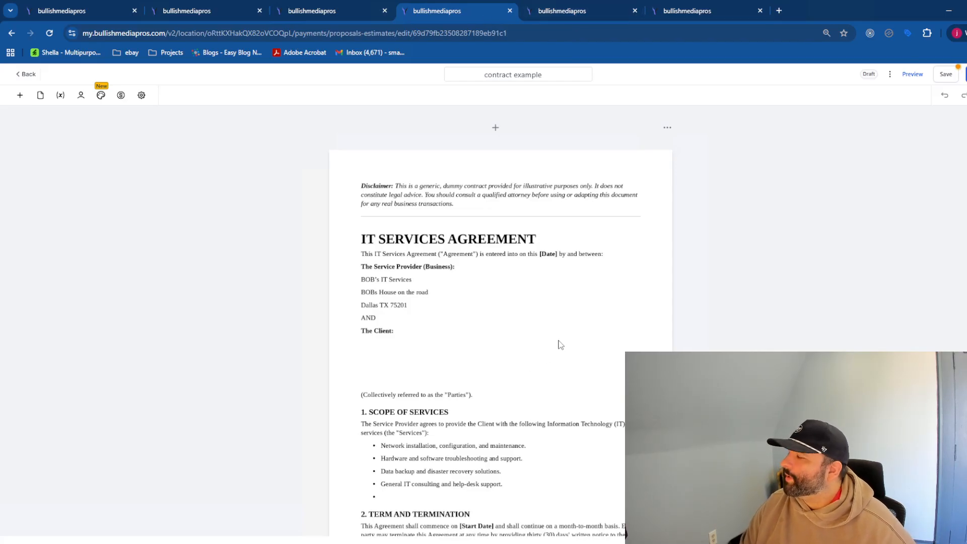
- Append a blank last page to the contract example template and bring up the Add an Element list
scroll(482, 379, down, 15)
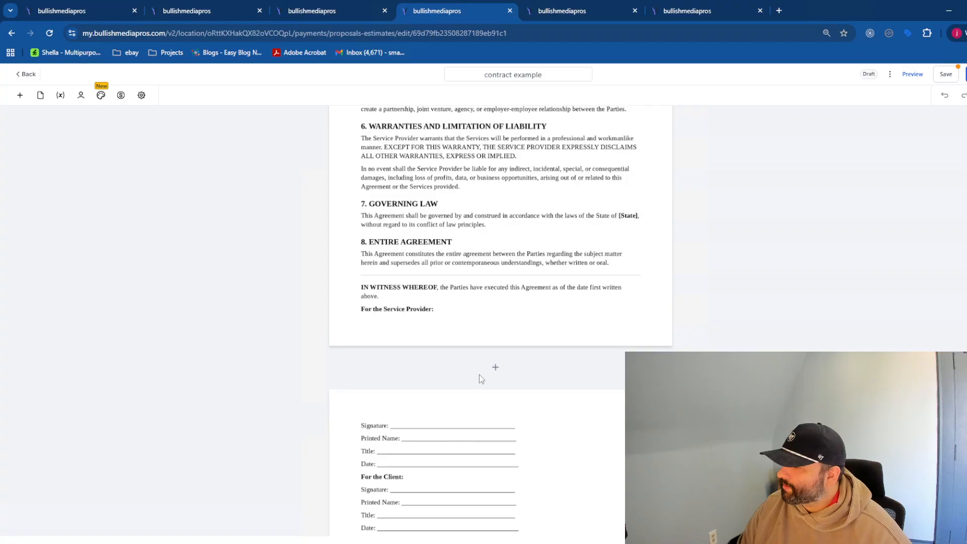
scroll(483, 373, down, 5)
scroll(559, 302, up, 8)
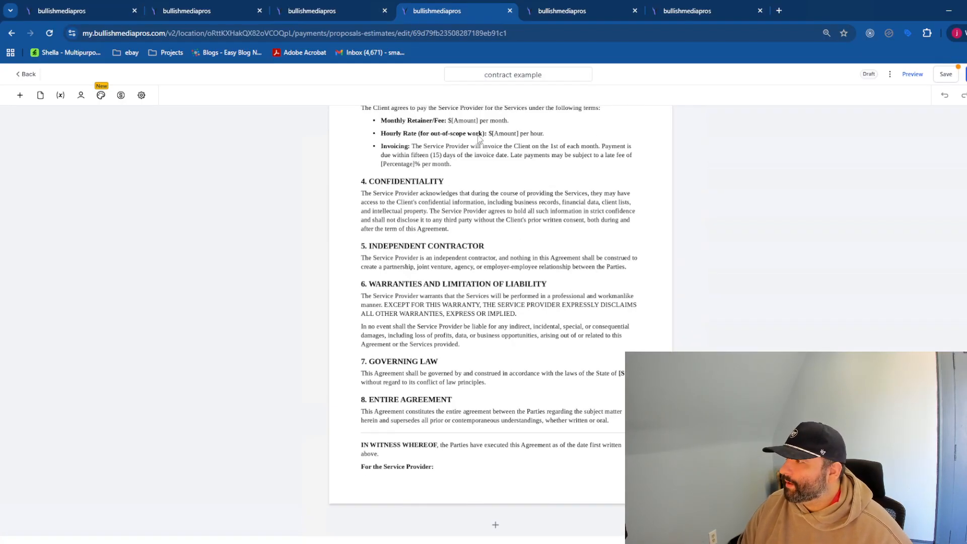
click(342, 11)
scroll(633, 334, down, 5)
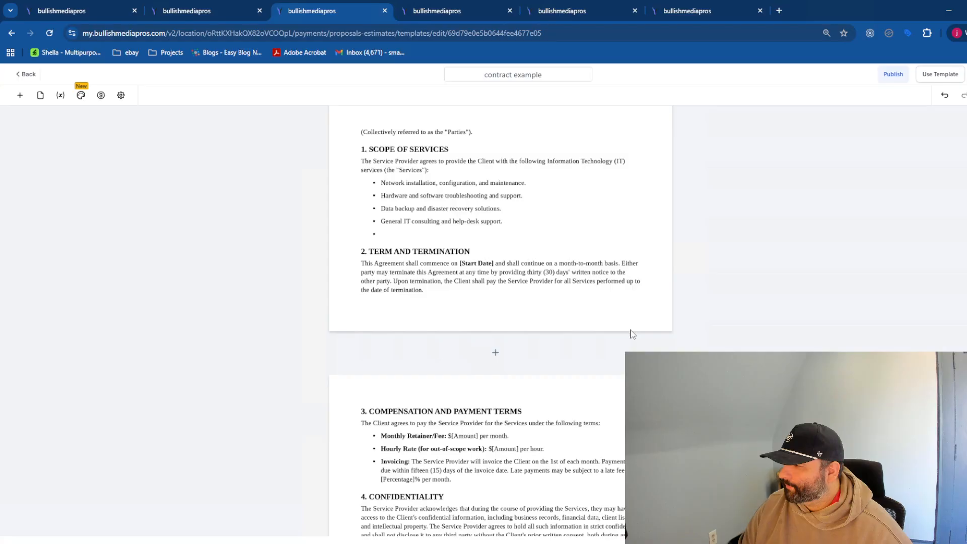
scroll(625, 334, down, 10)
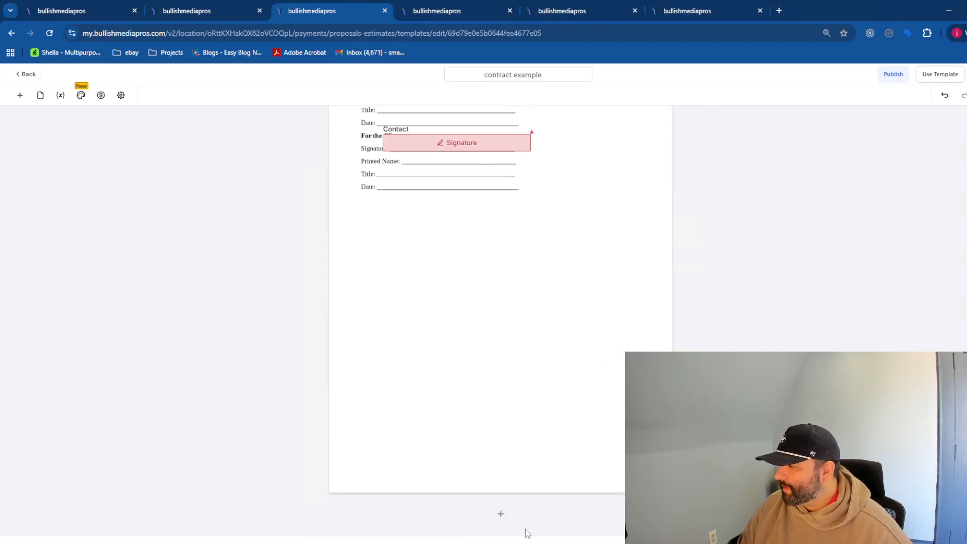
click(500, 514)
scroll(559, 334, down, 10)
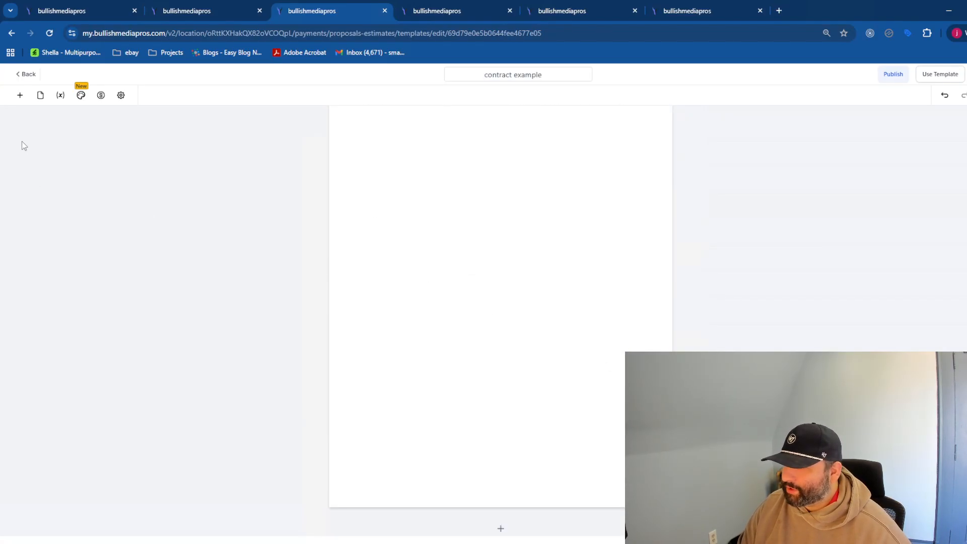
click(20, 95)
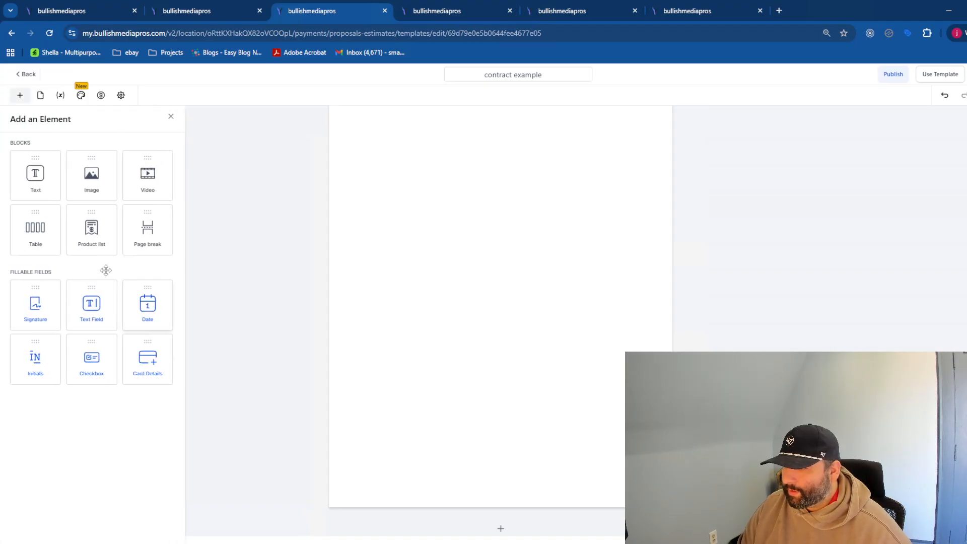
- Place an empty Product list block on the new page, cancel adding an item, and disconnect the remote desktop
drag(92, 230, 508, 254)
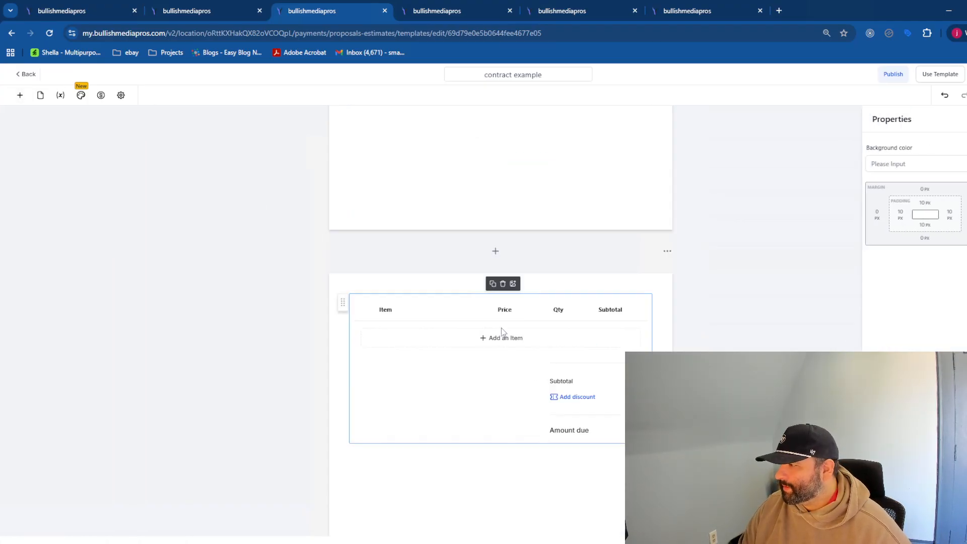
click(501, 336)
click(500, 288)
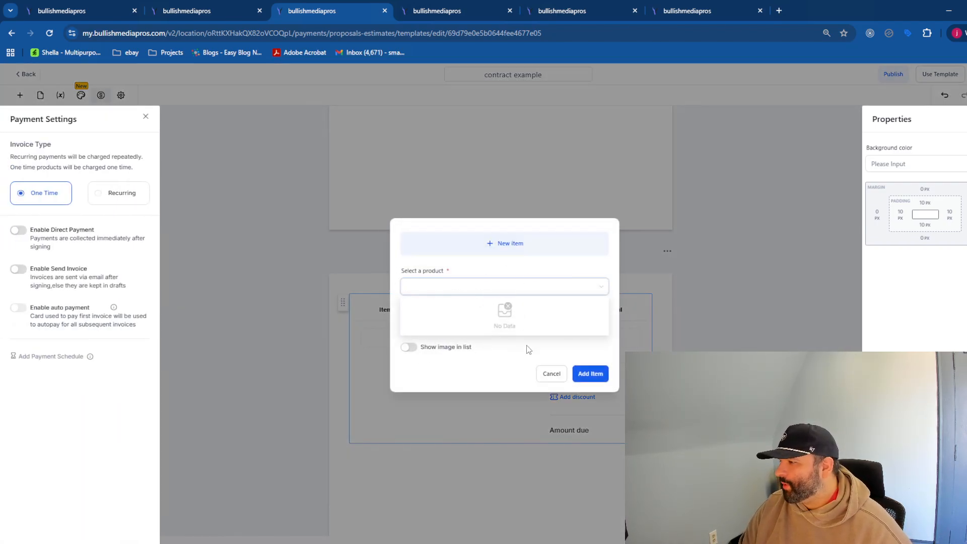
click(551, 373)
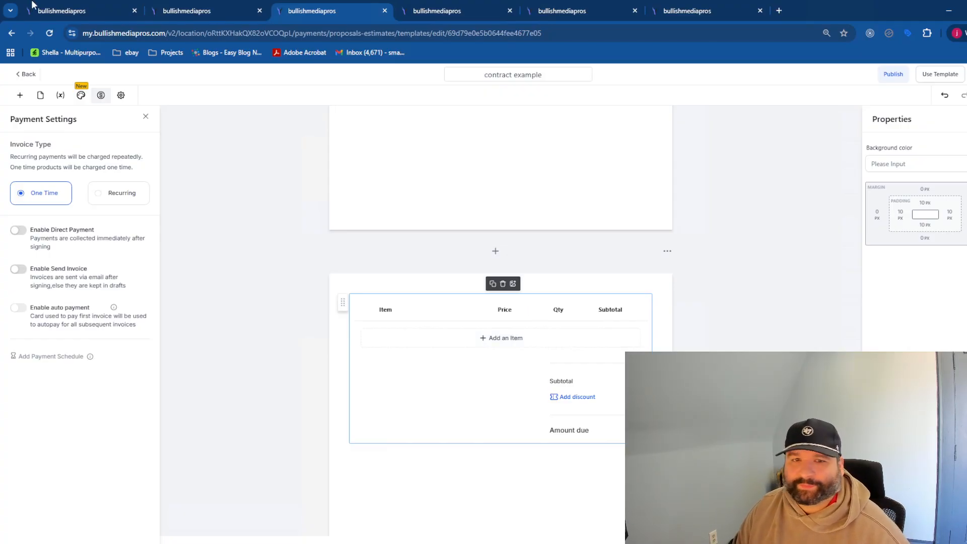
mouse_move(460, 16)
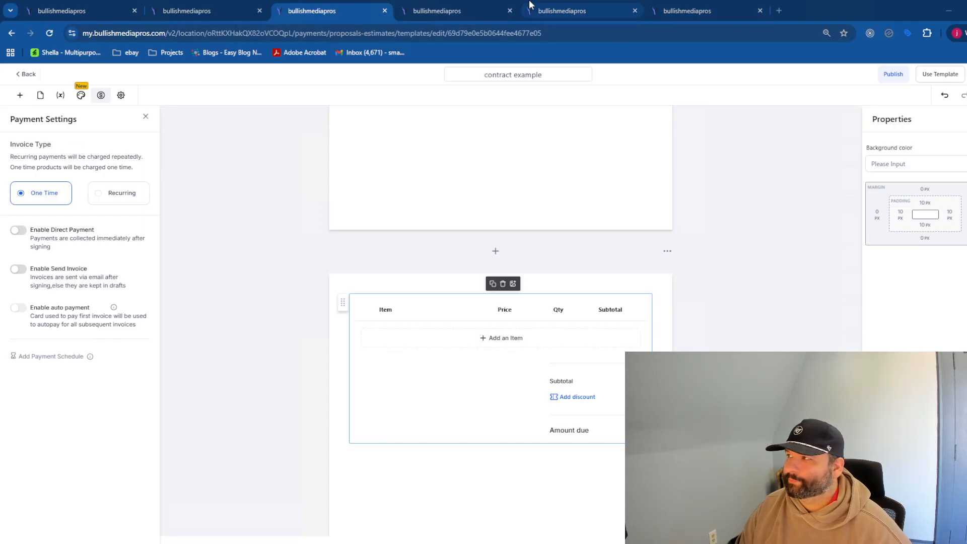
click(467, 8)
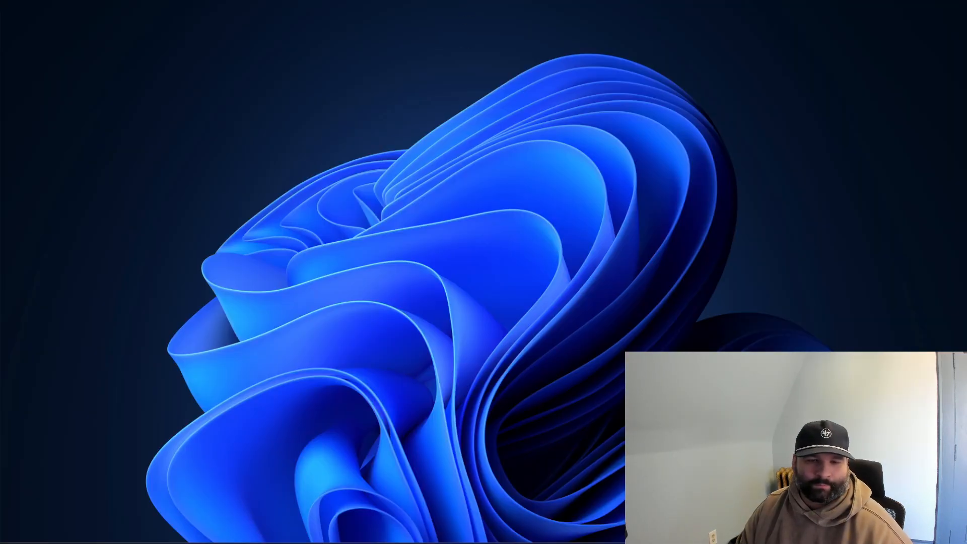